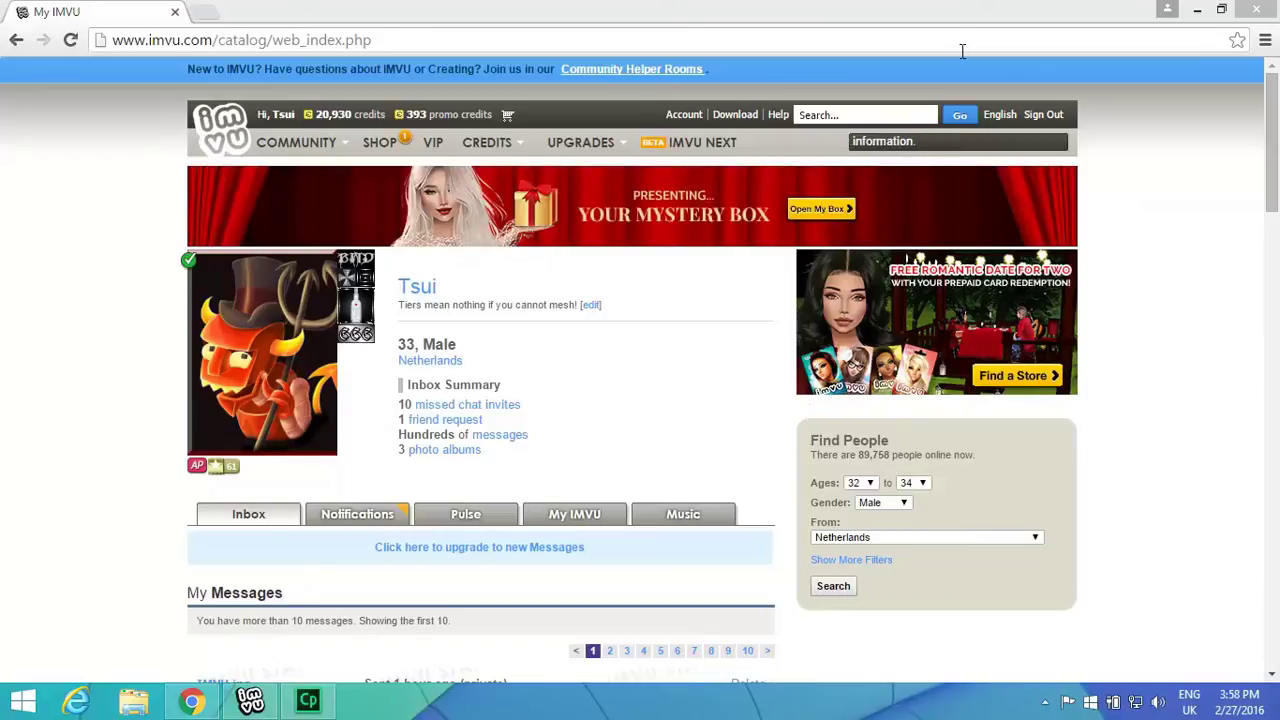
Step: Go from the IMVU home page to the Creator Program and open its Education Center
click(218, 135)
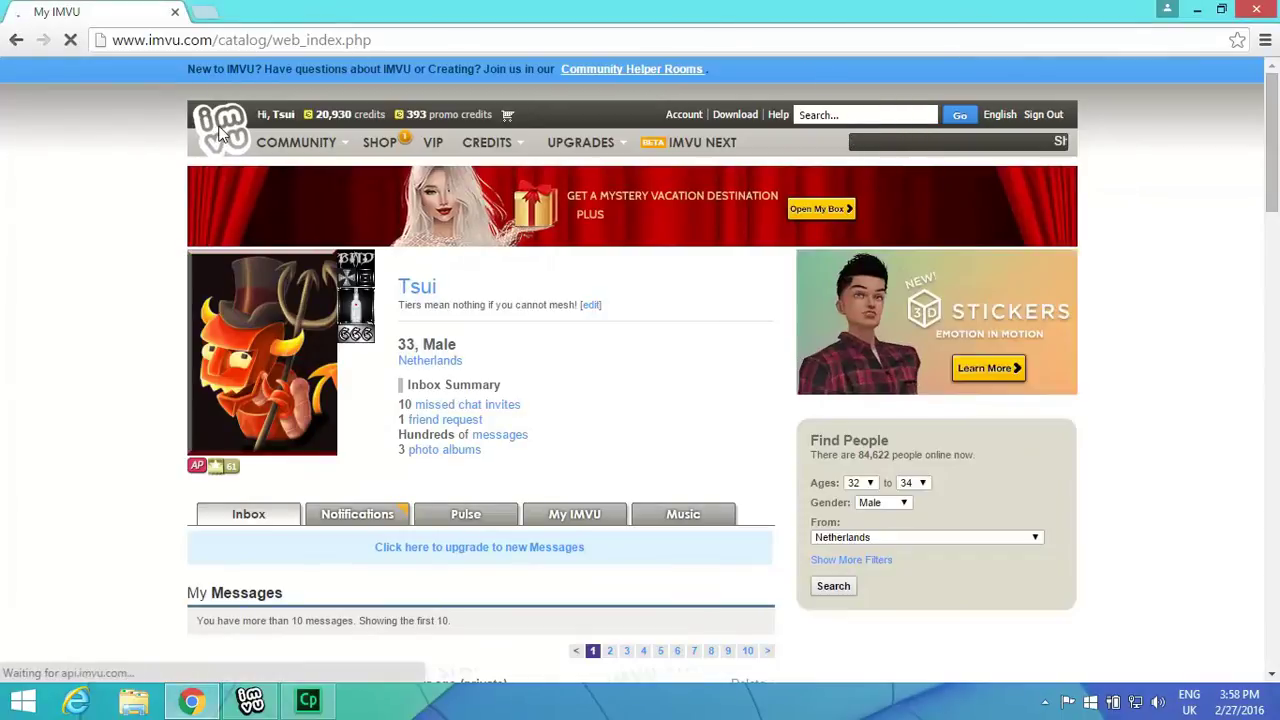
mouse_move(297, 135)
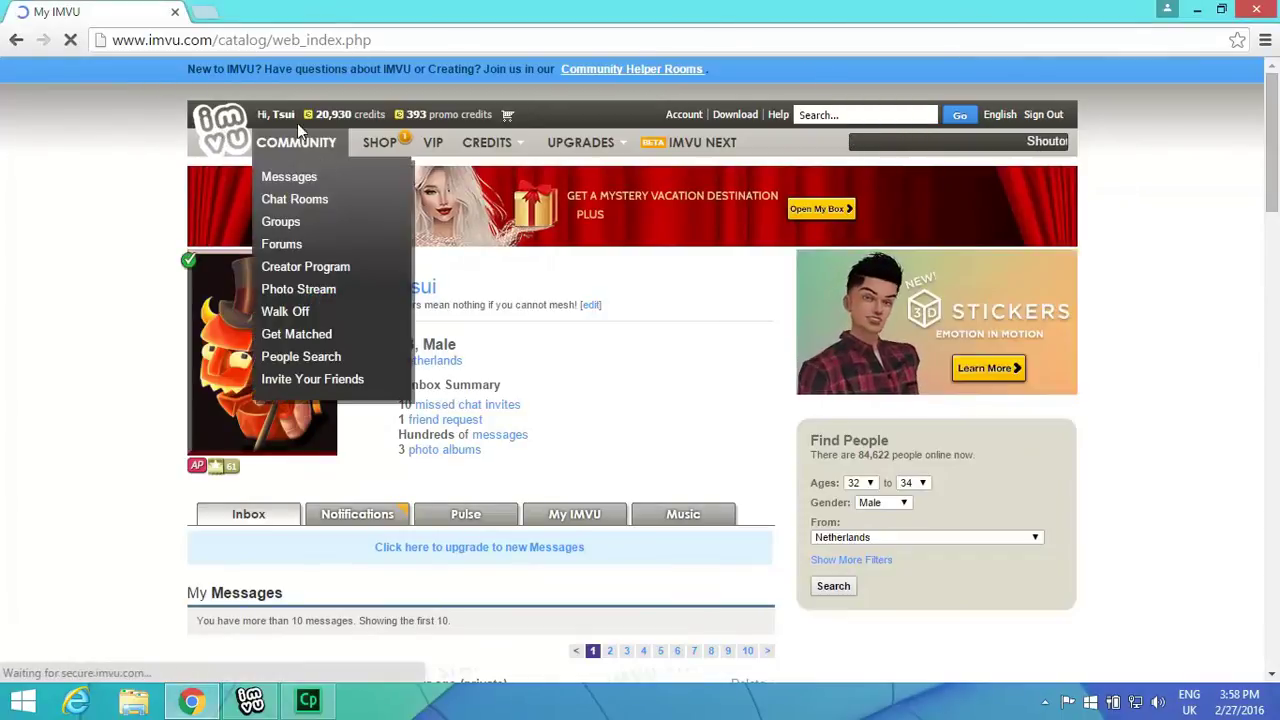
click(302, 269)
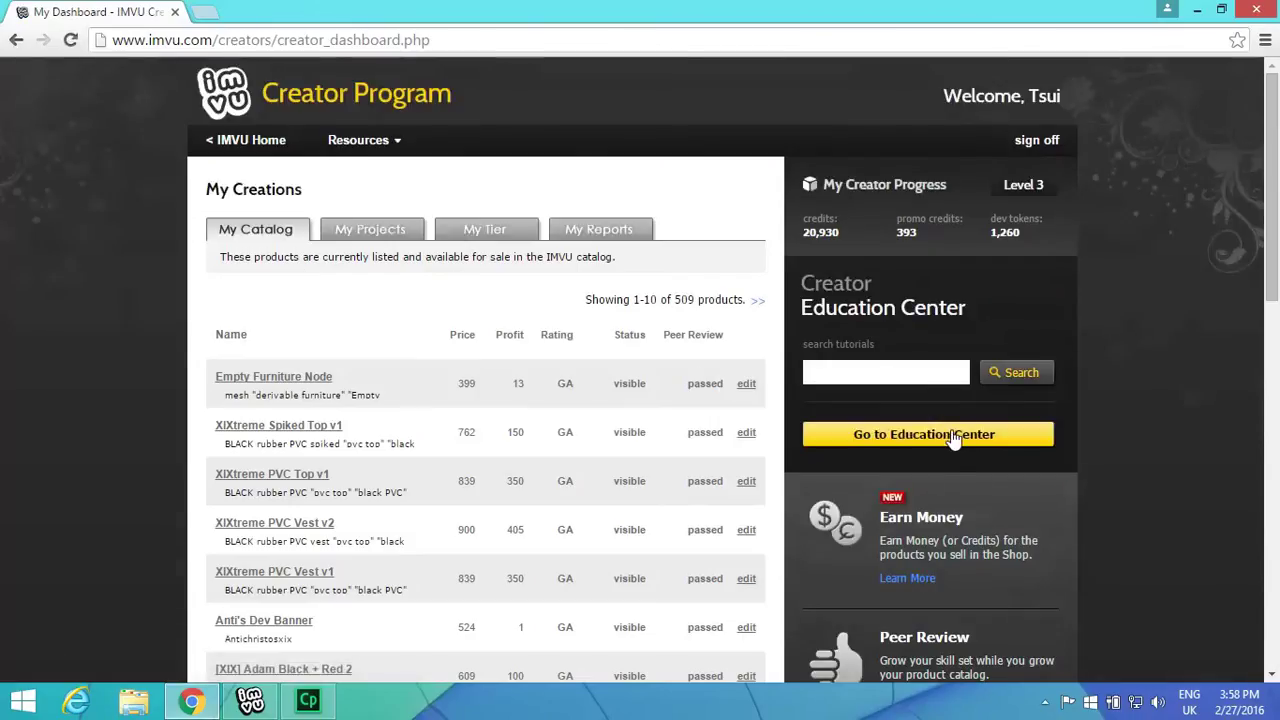
click(951, 430)
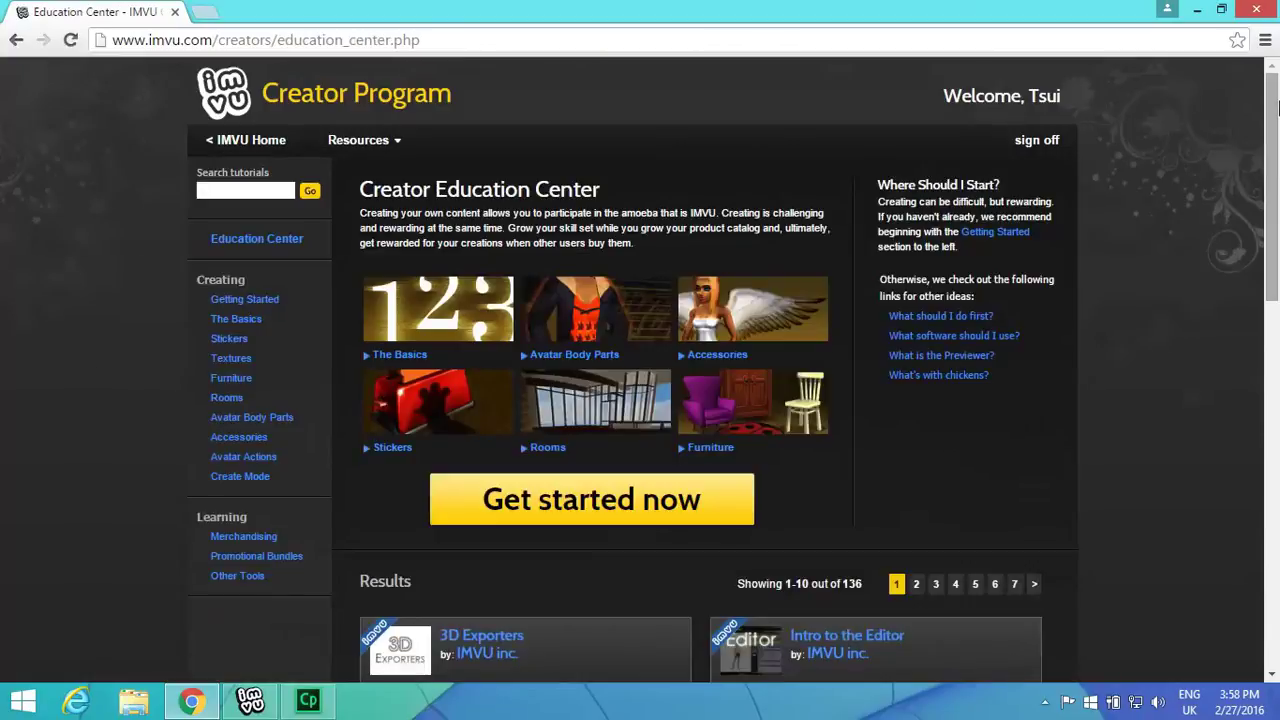
Step: Open the Intro to Furniture tutorial in the Furniture category and download the Example Chair product file
click(232, 379)
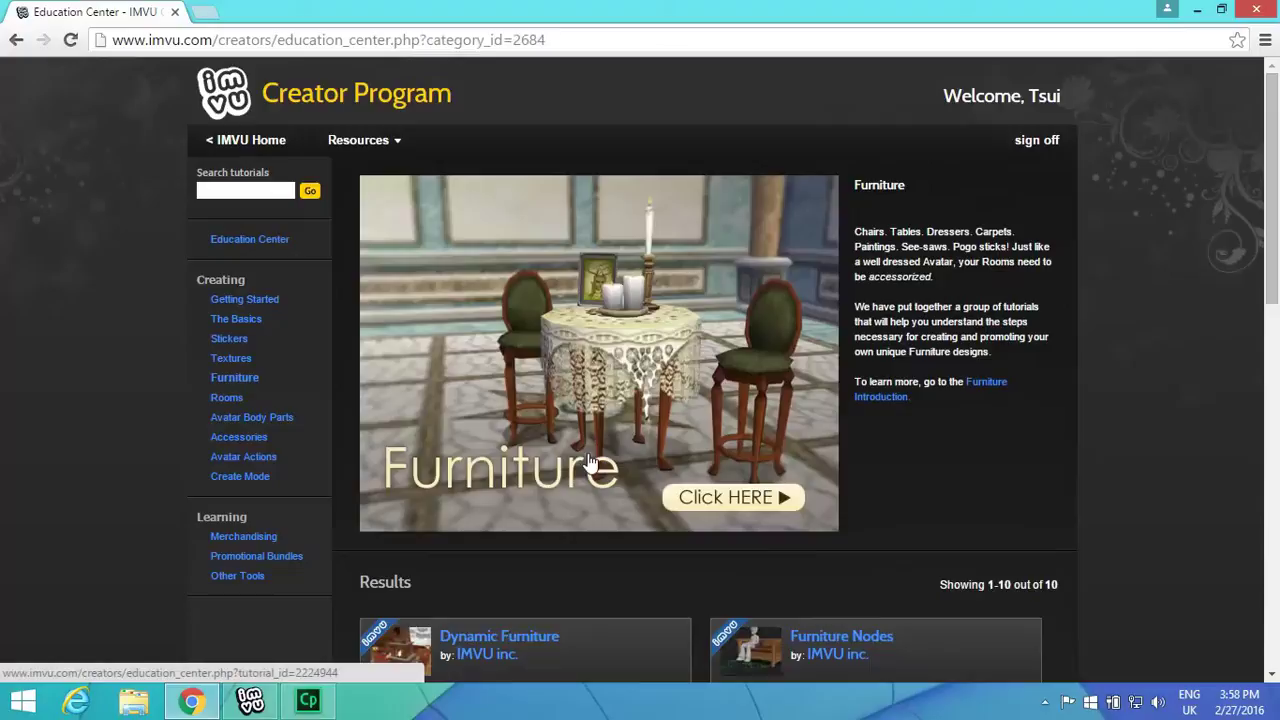
click(756, 507)
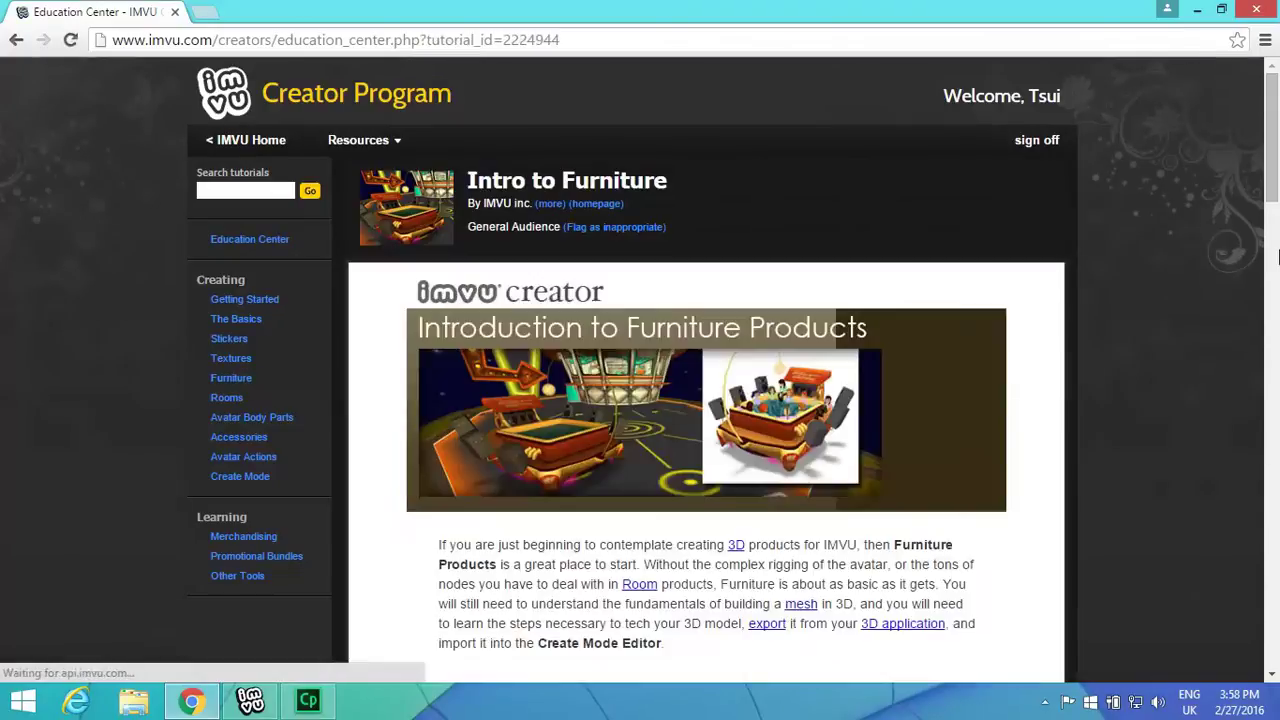
drag(1273, 120, 1272, 430)
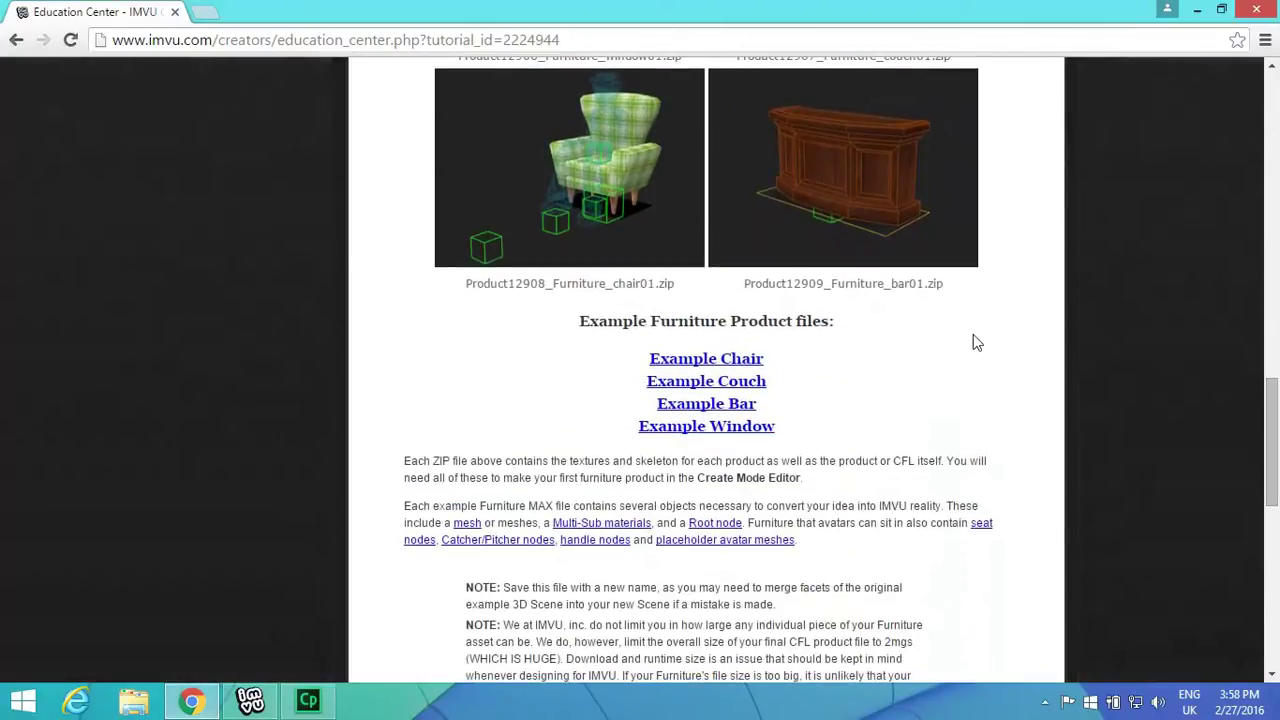
click(724, 361)
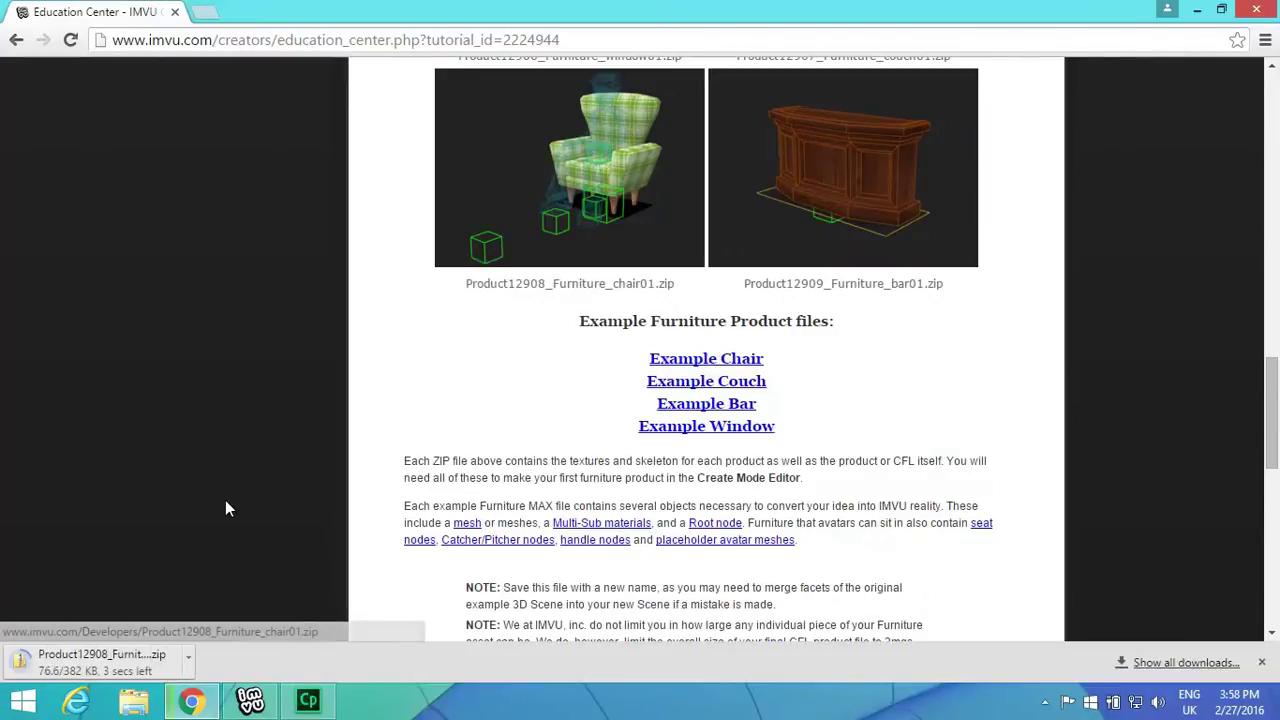
Step: Open the downloaded Product12908_Furniture_chair01 archive and extract all its files to the suggested Downloads subfolder
click(92, 661)
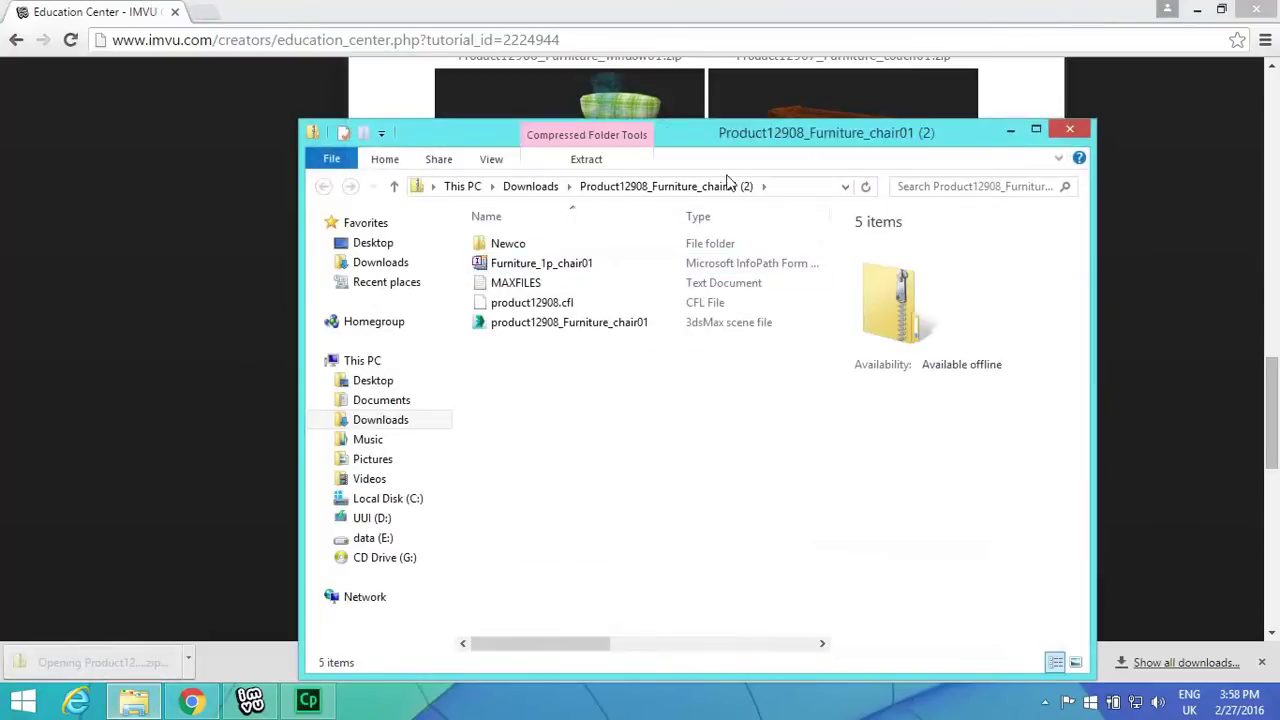
click(585, 158)
click(984, 227)
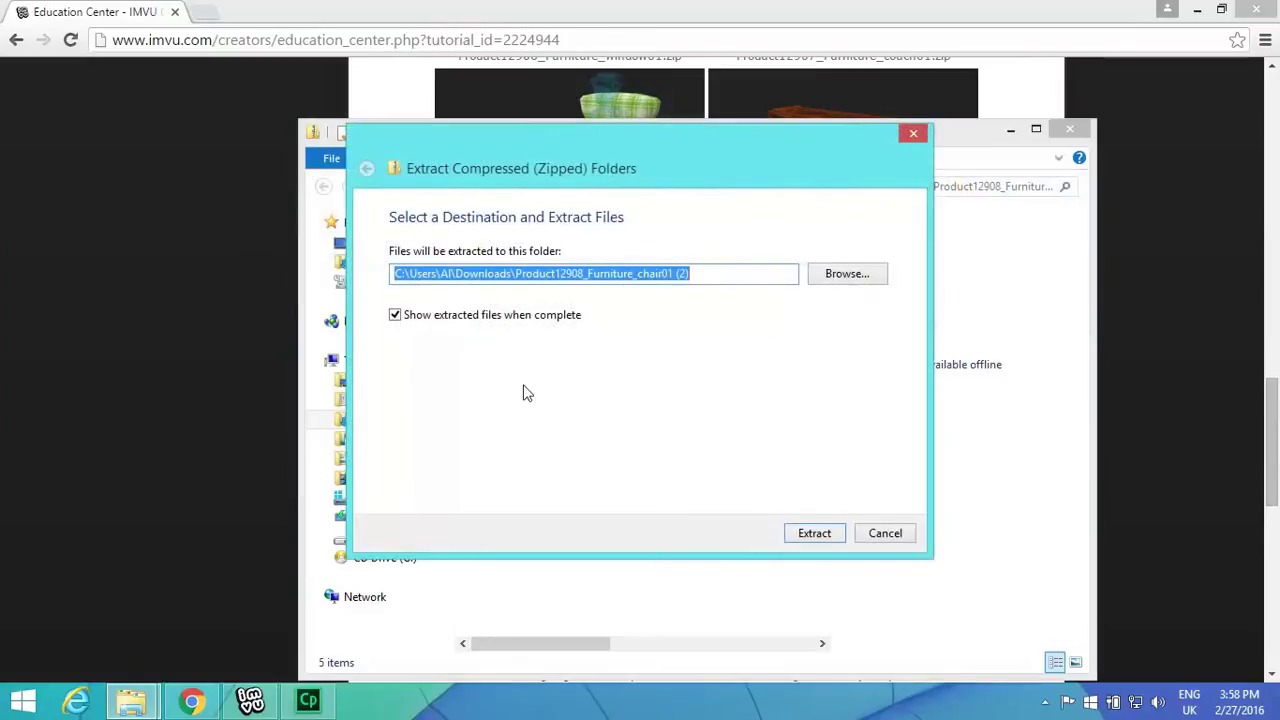
click(820, 535)
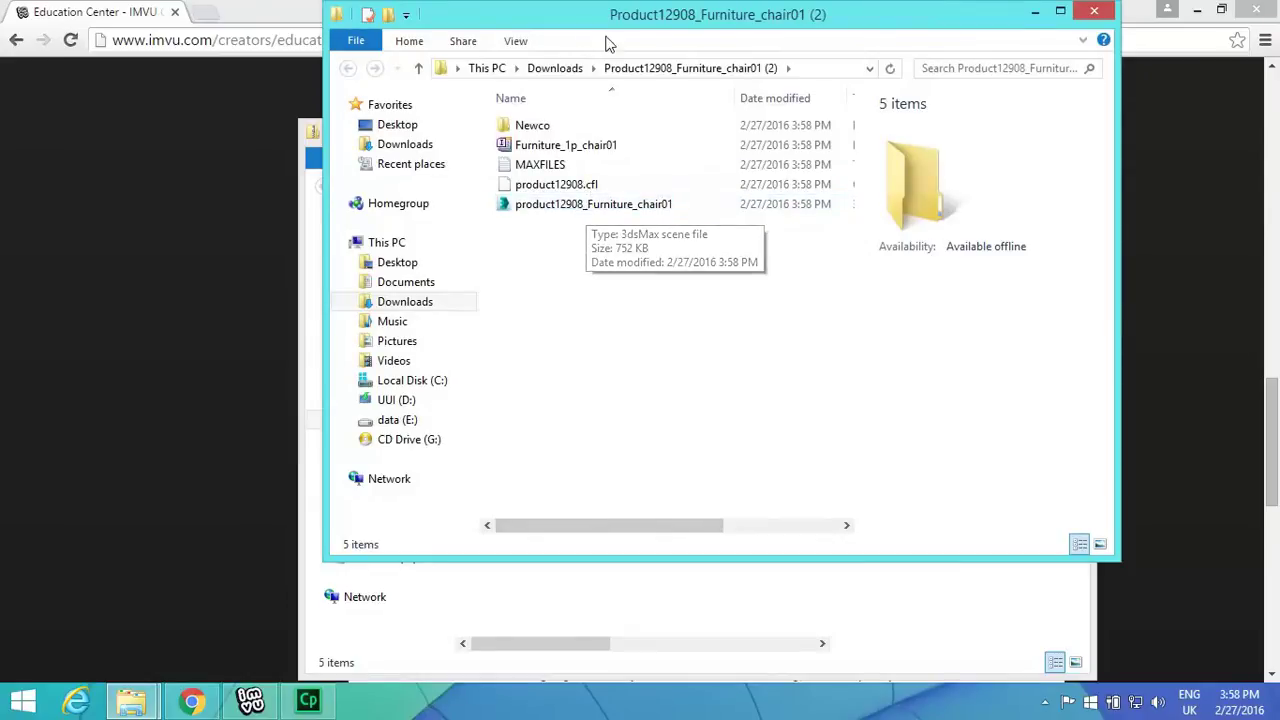
Step: Open the product12908_Furniture_chair01 scene in 3ds Max, continuing the trial, disabling gamma/LUT correction and adopting the file's unit scale
double_click(605, 205)
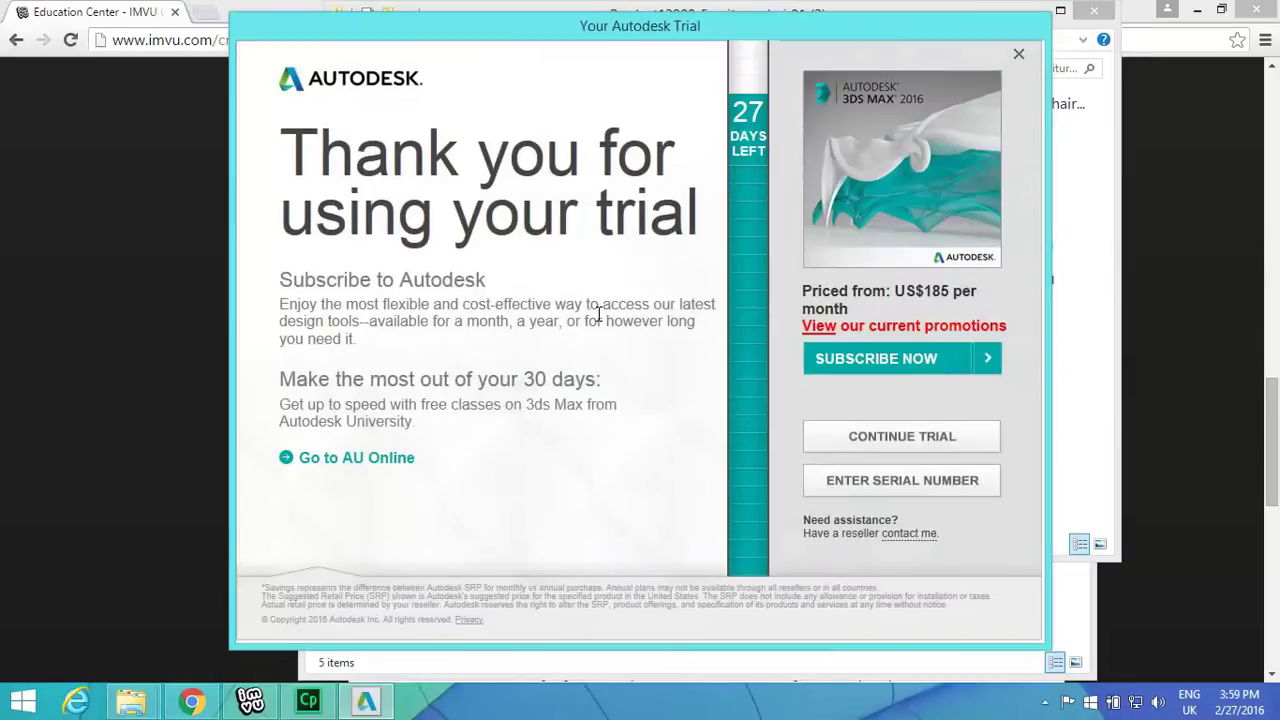
click(858, 449)
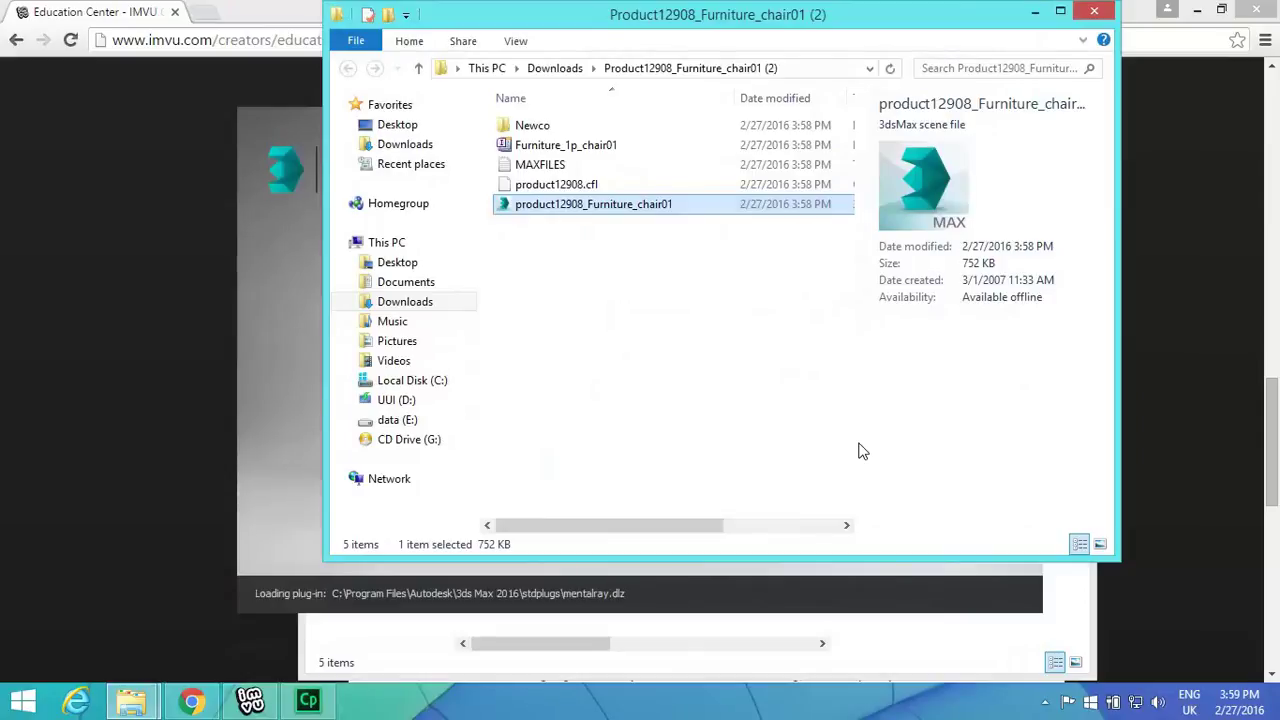
click(1036, 11)
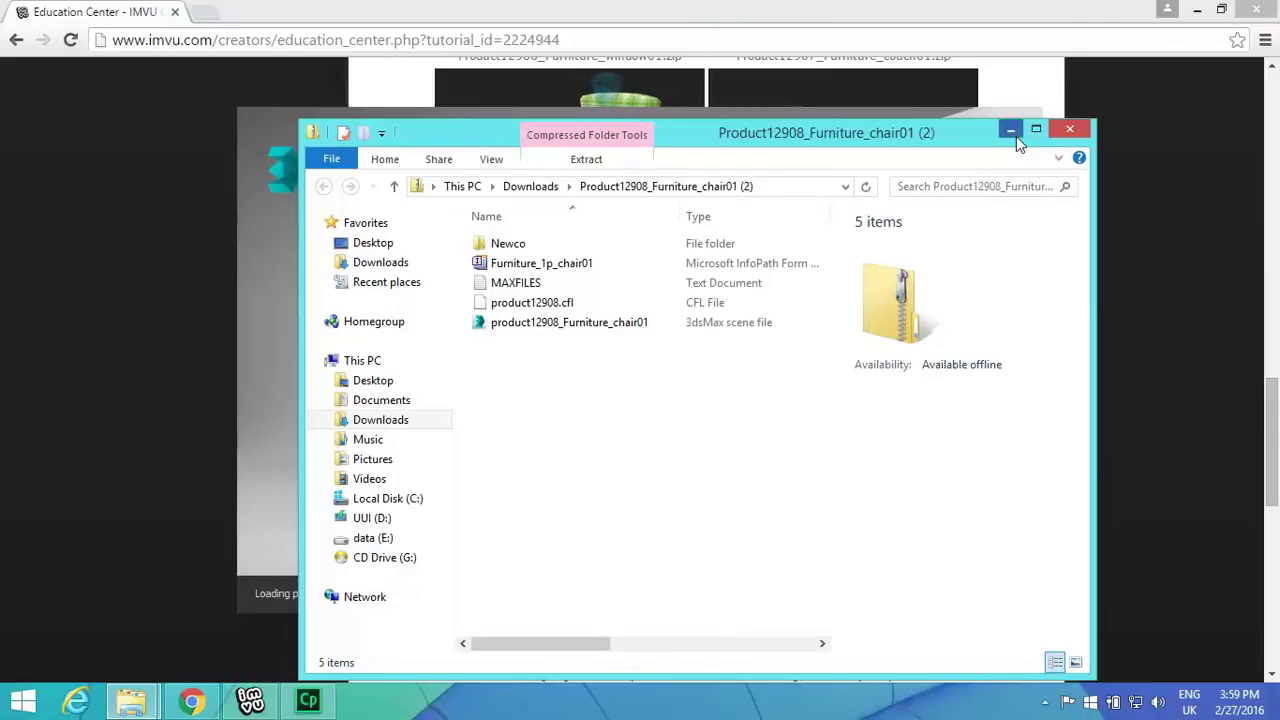
click(1068, 129)
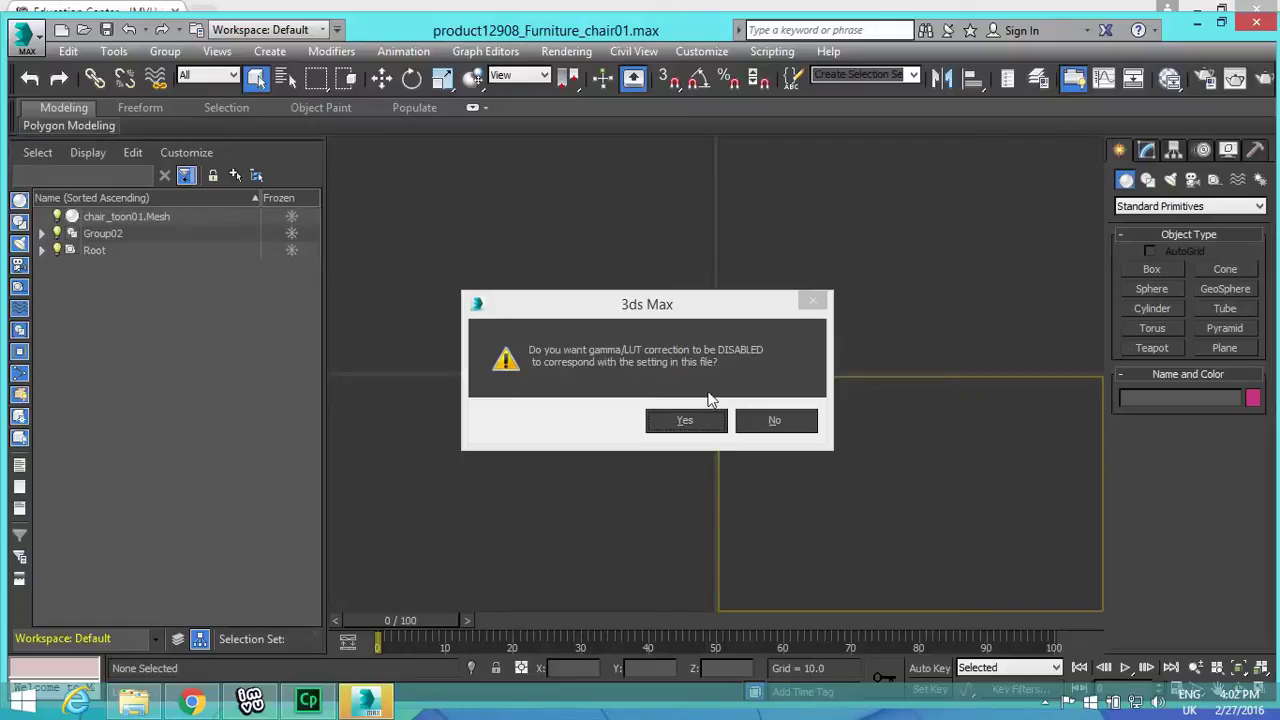
click(686, 420)
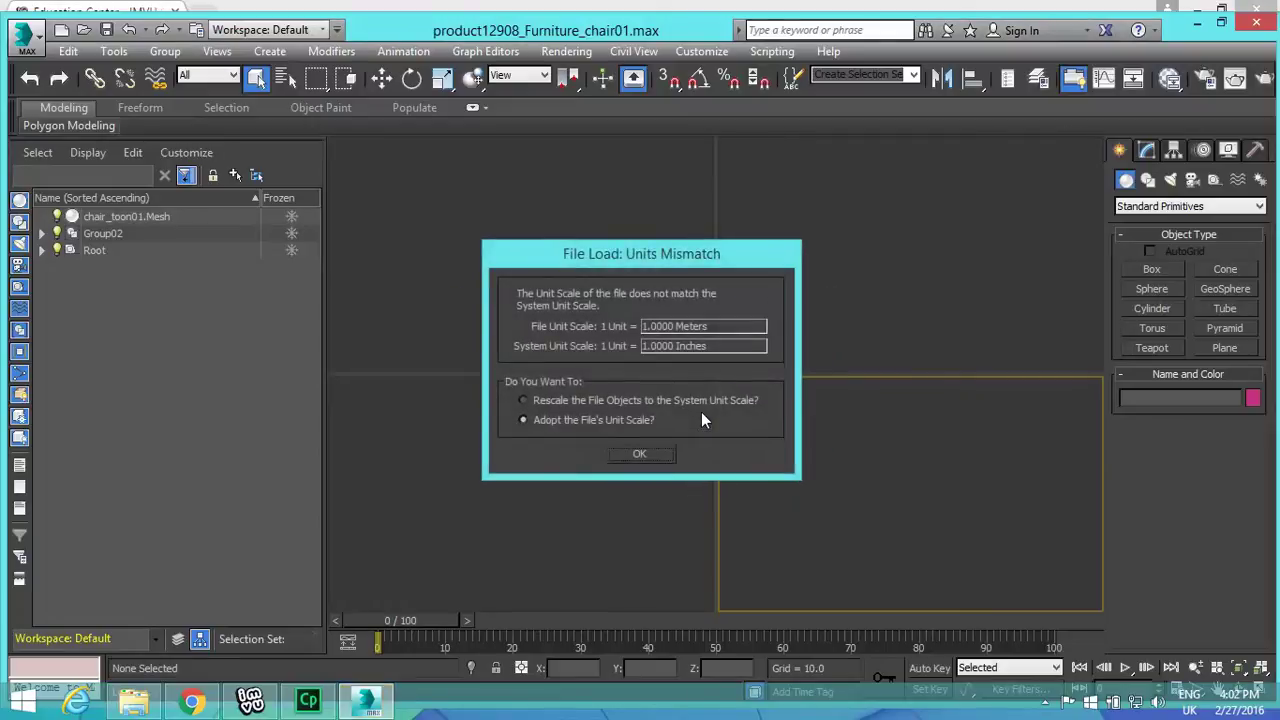
click(642, 454)
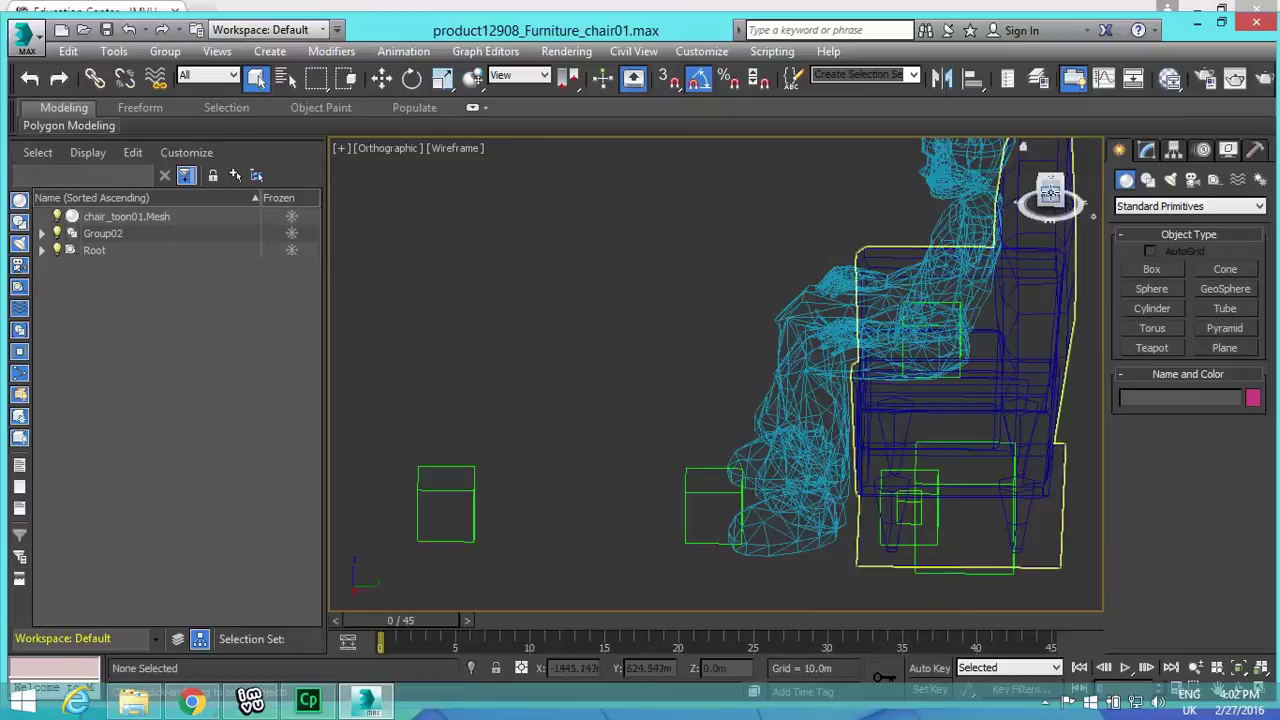
Step: Examine the seated avatar, chair and helper nodes together from the side in a maximized window
click(1049, 195)
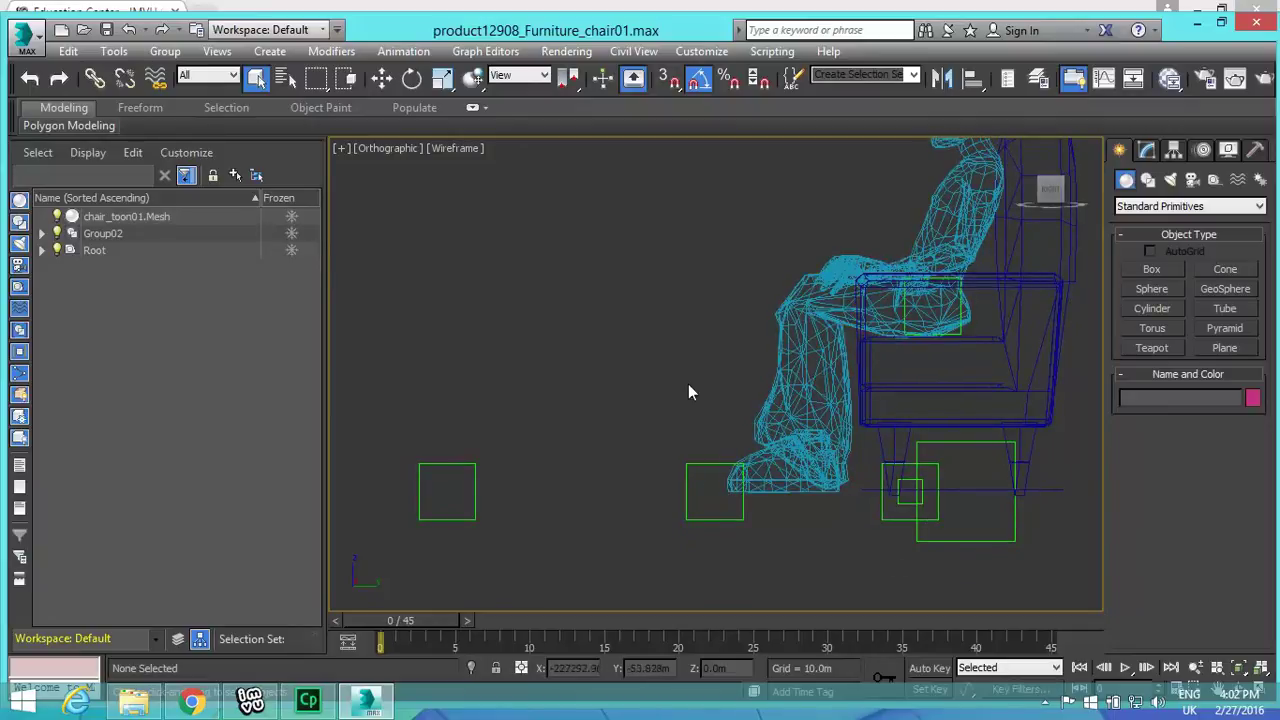
click(1195, 668)
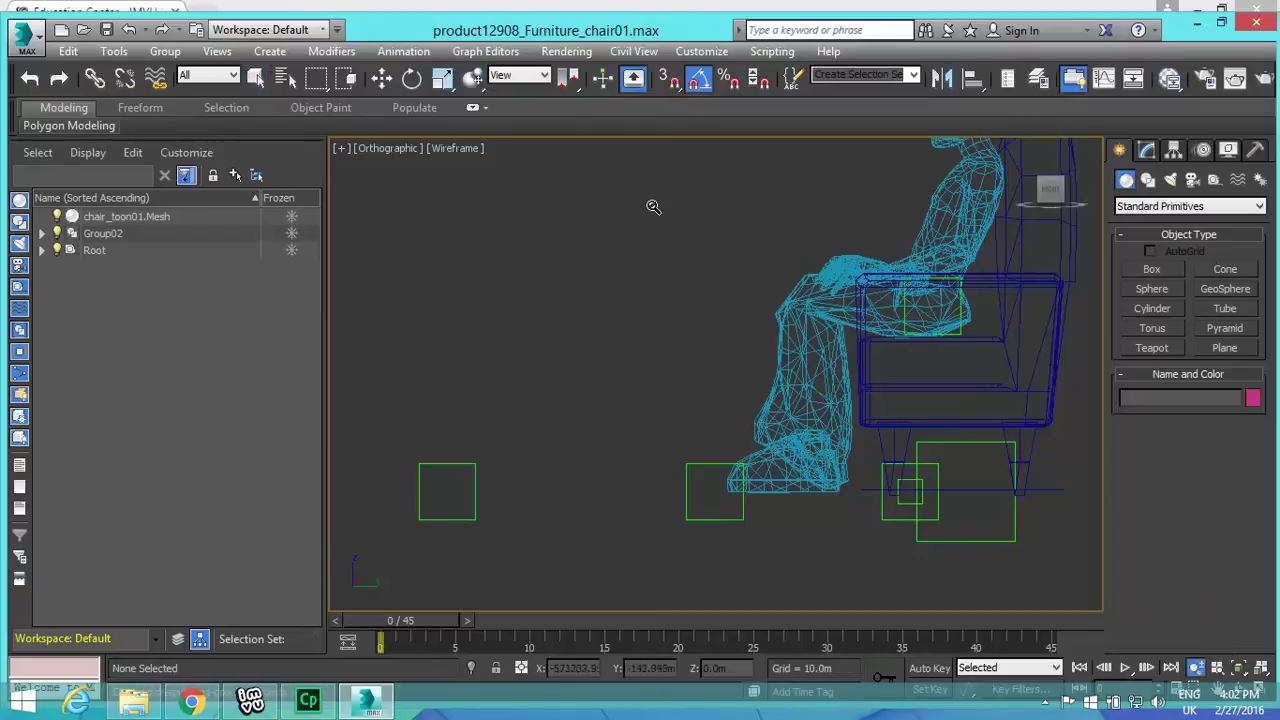
drag(654, 203, 649, 235)
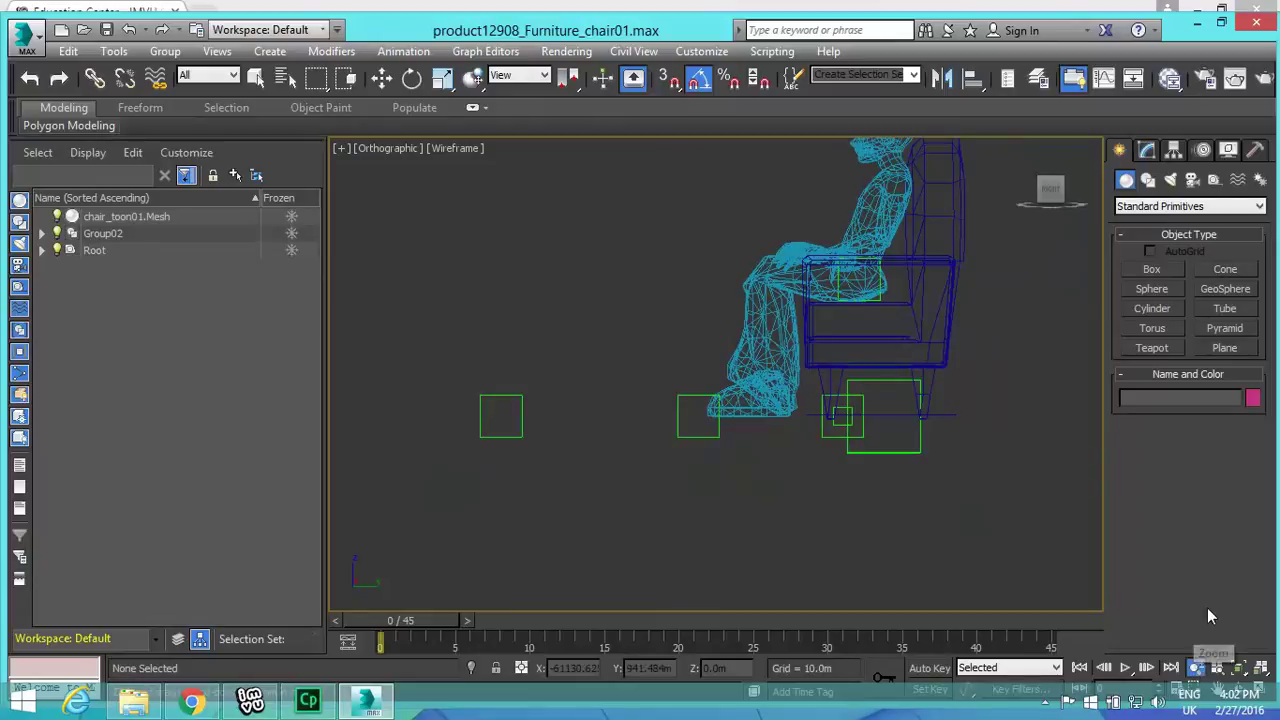
click(1220, 24)
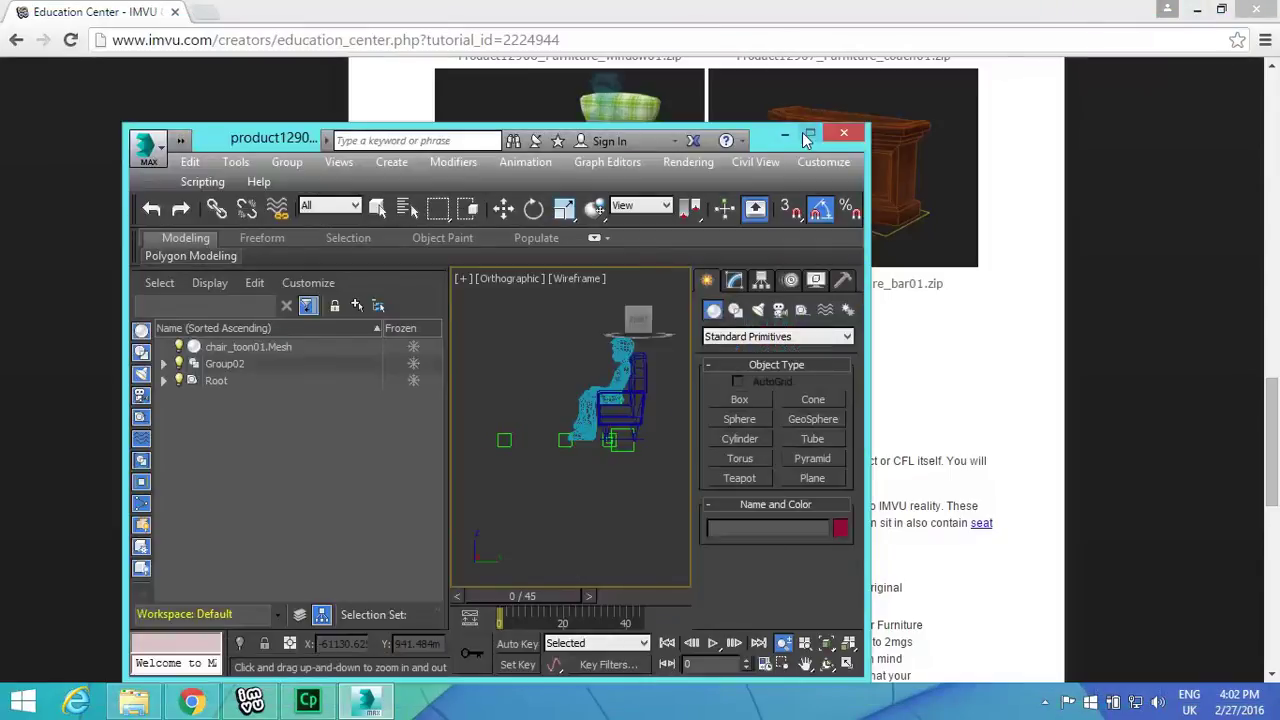
click(810, 133)
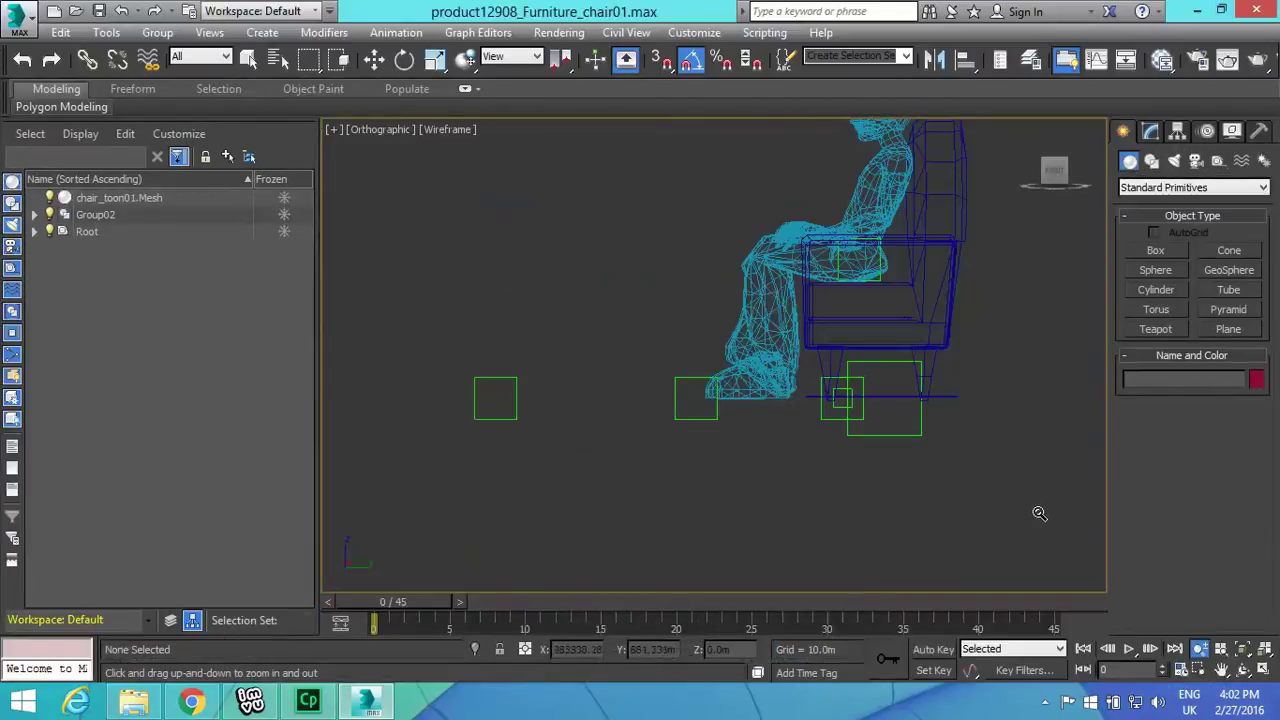
click(1219, 669)
drag(952, 265, 922, 348)
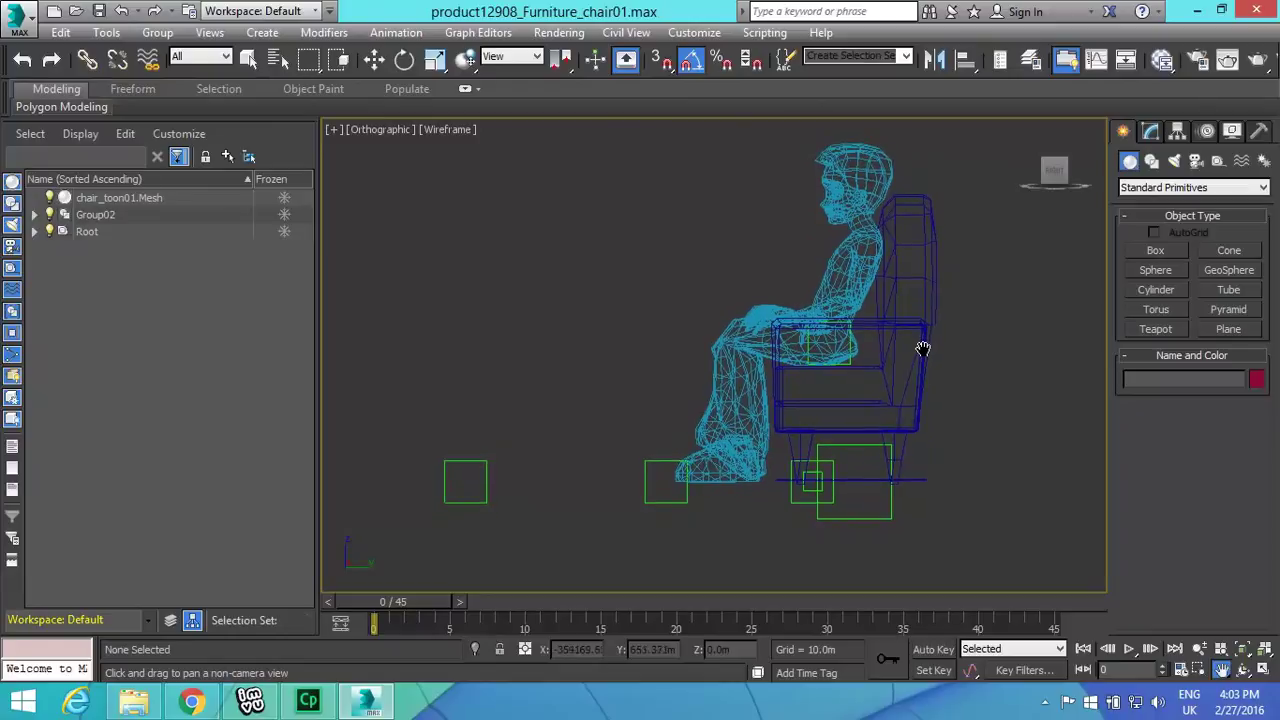
right_click(611, 320)
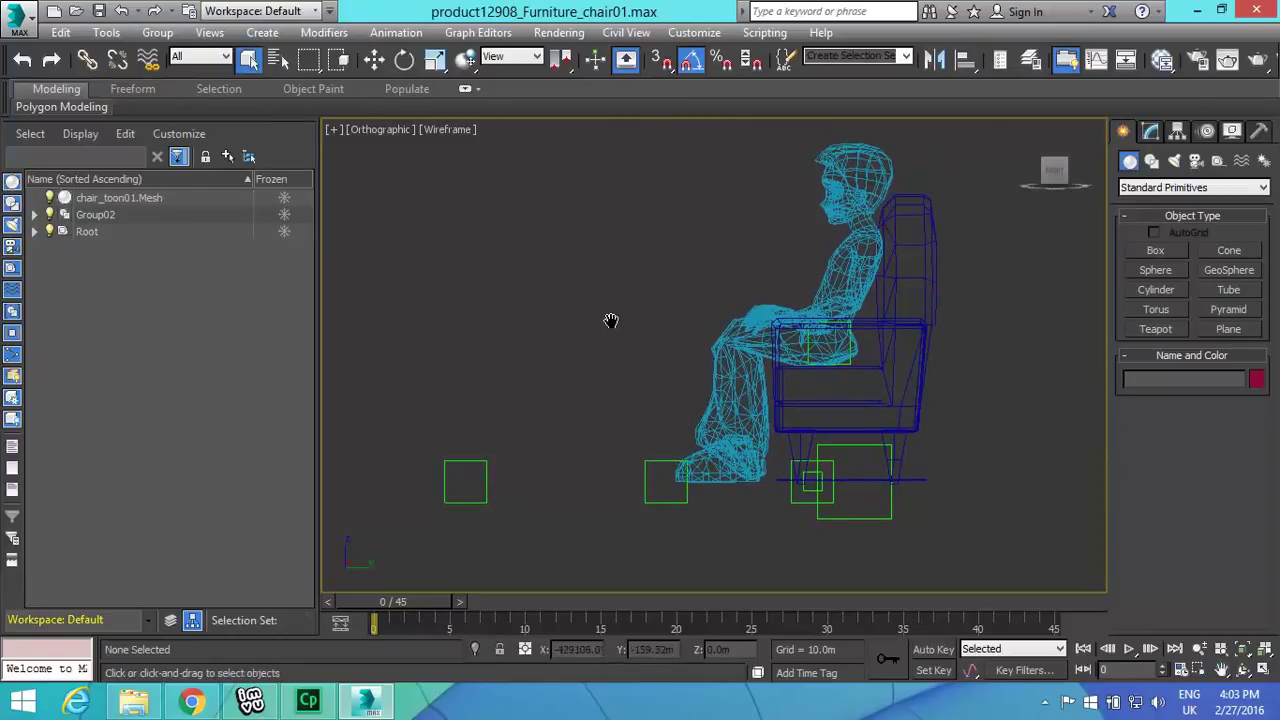
Step: Try to move the Root helper with its linked objects about 14 m along the Y axis
click(856, 517)
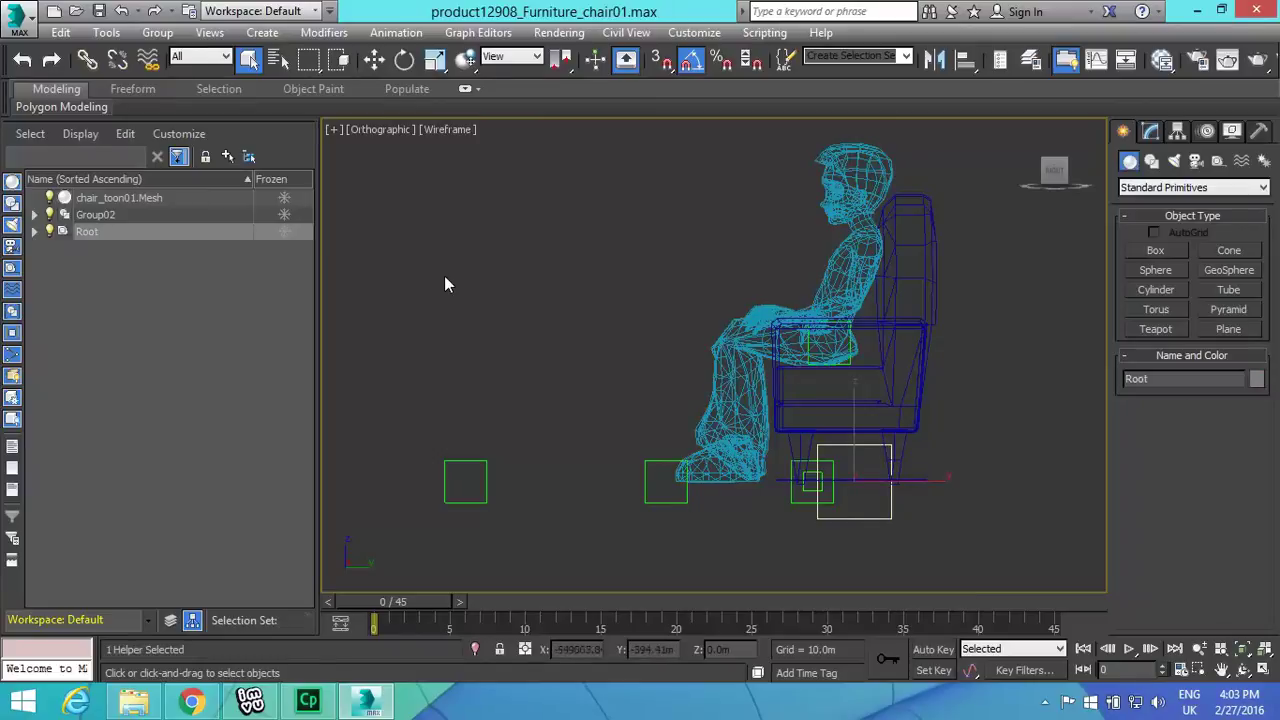
click(374, 59)
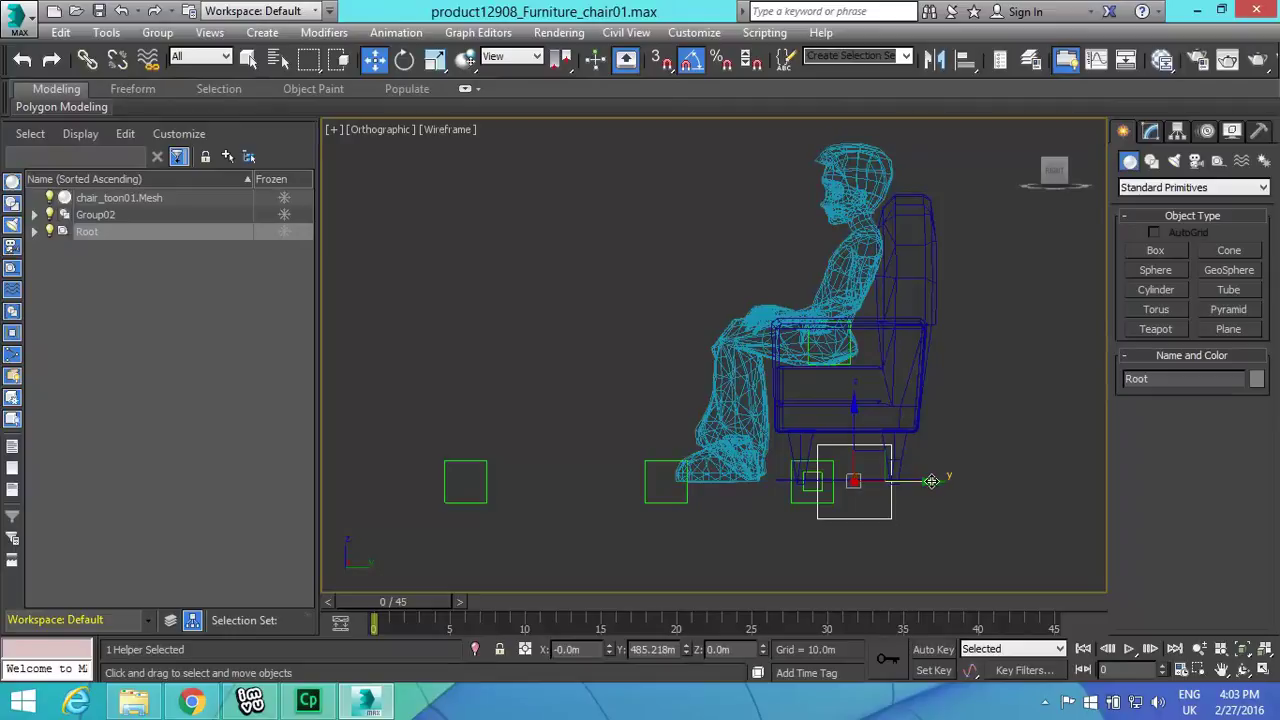
drag(931, 481, 937, 538)
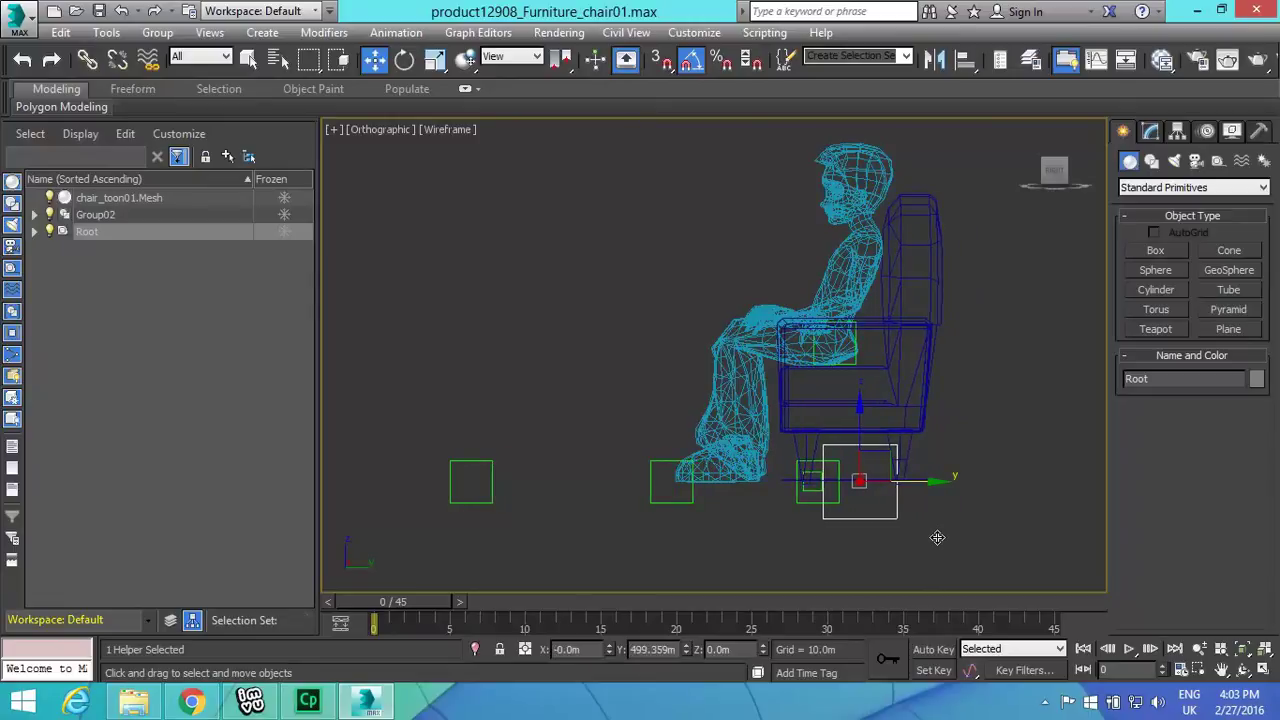
drag(937, 537, 937, 537)
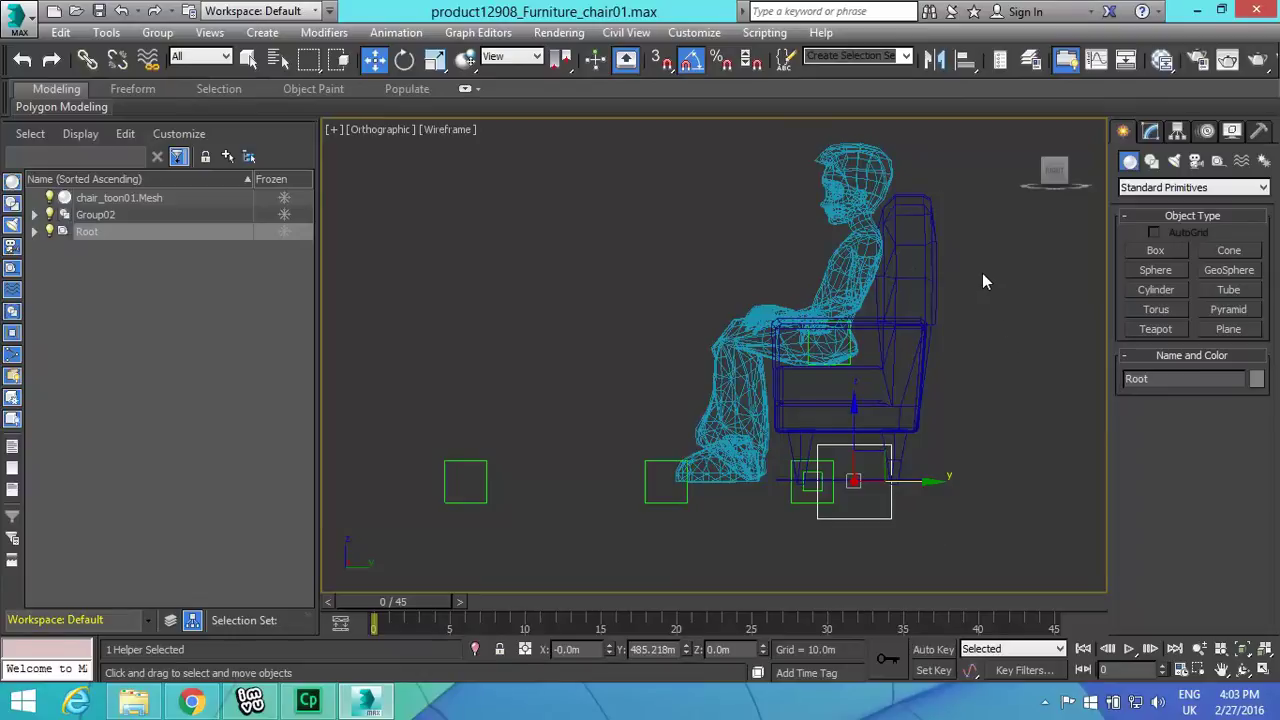
Step: Delete the chair_toon01.Mesh object from the scene, keeping the avatar and helper nodes
click(930, 303)
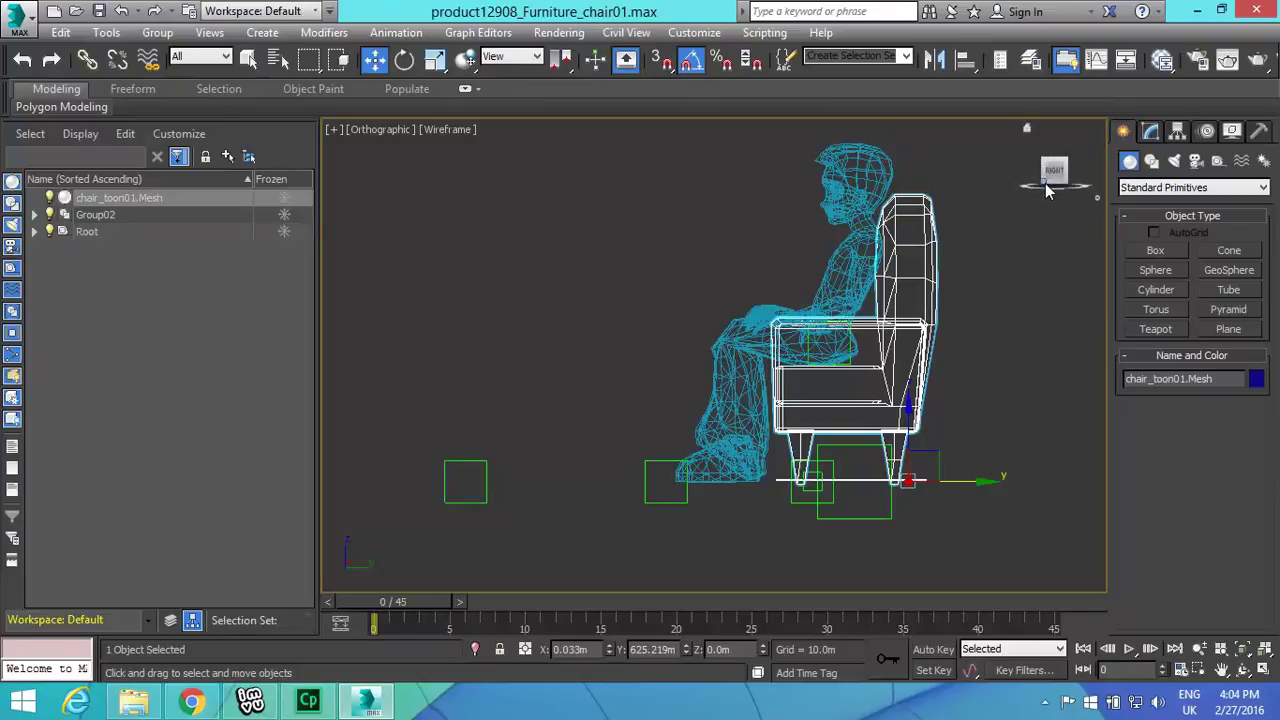
key(Delete)
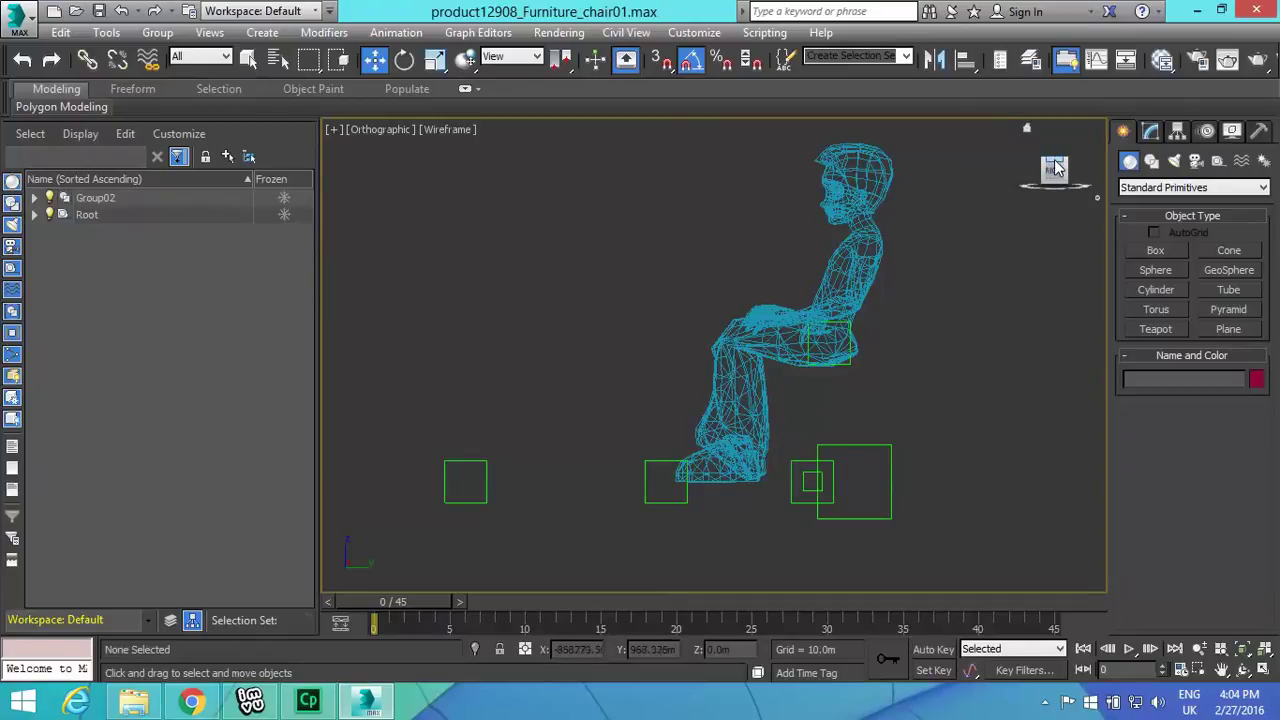
Step: Create a box under the seated avatar from the top view, about 348 m long, 351 m wide and 380 m high
click(1055, 167)
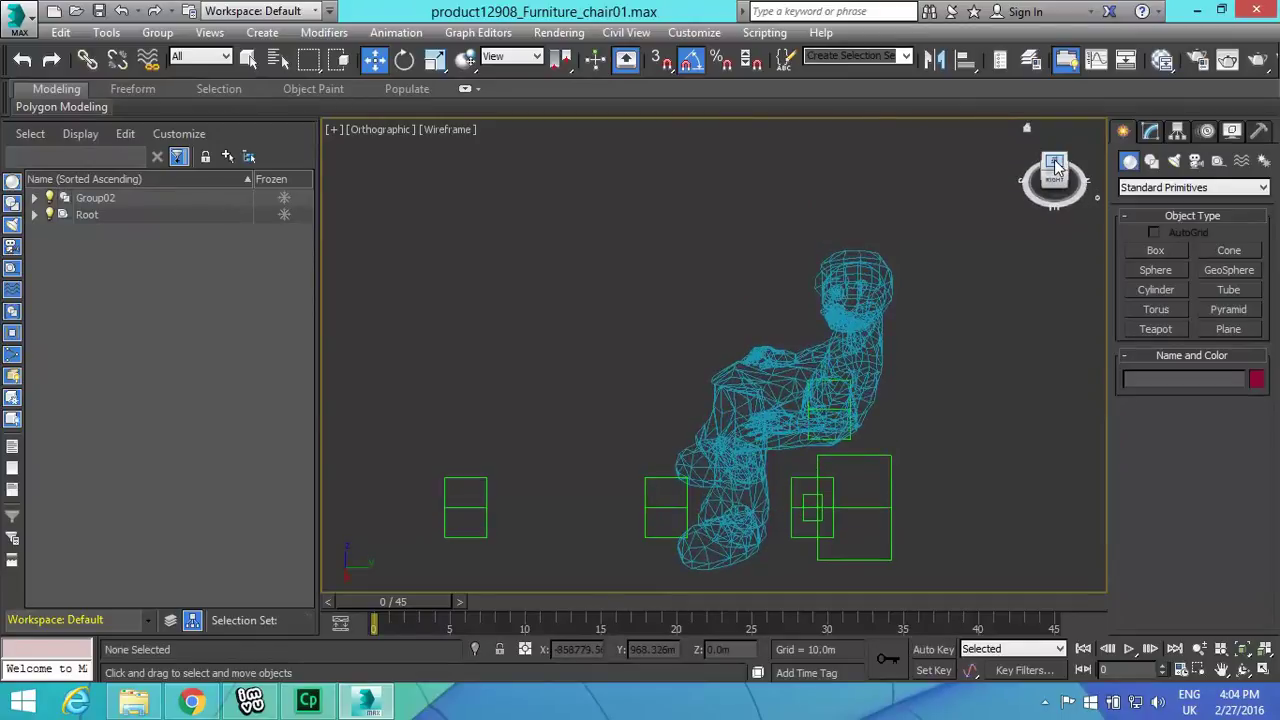
click(1055, 167)
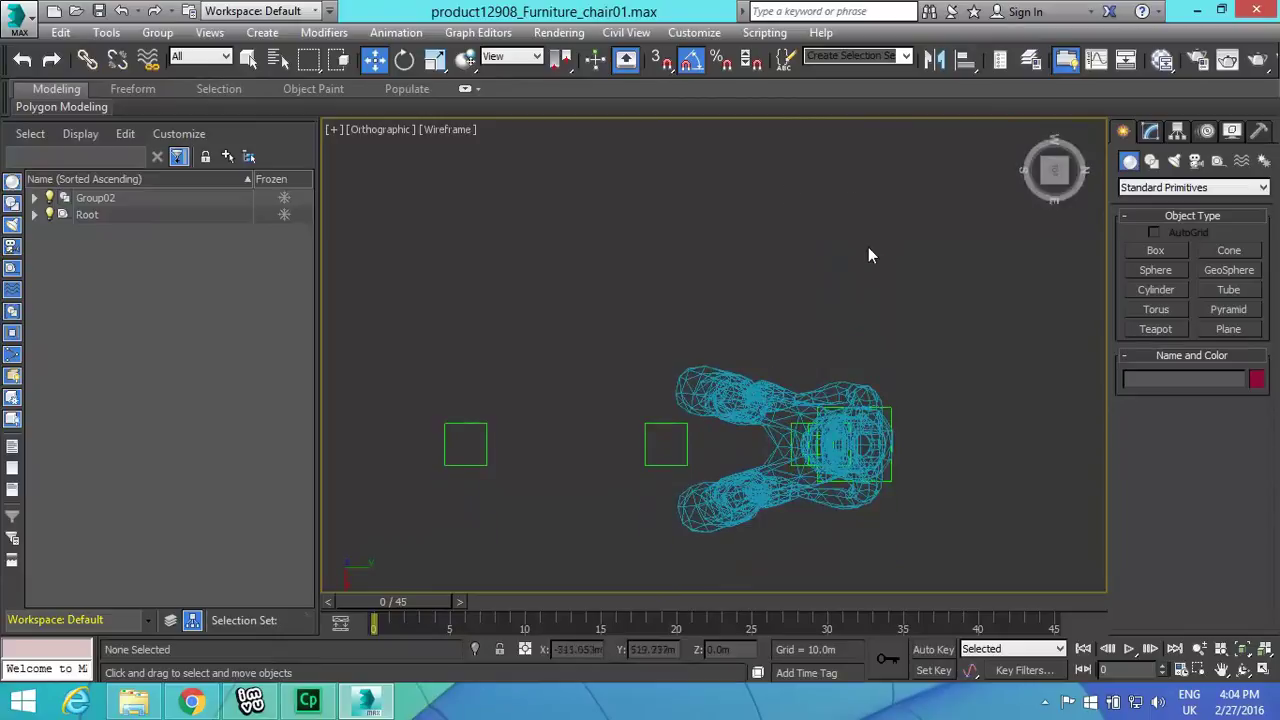
click(1157, 252)
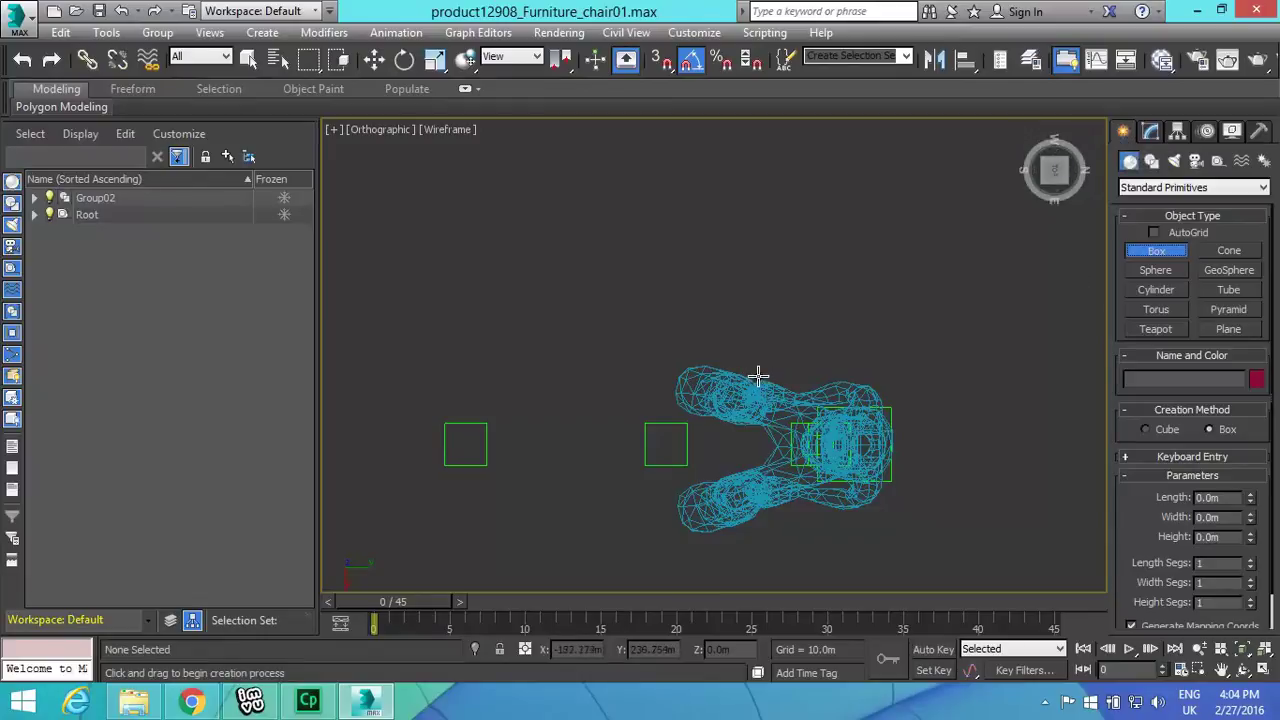
drag(758, 375, 894, 514)
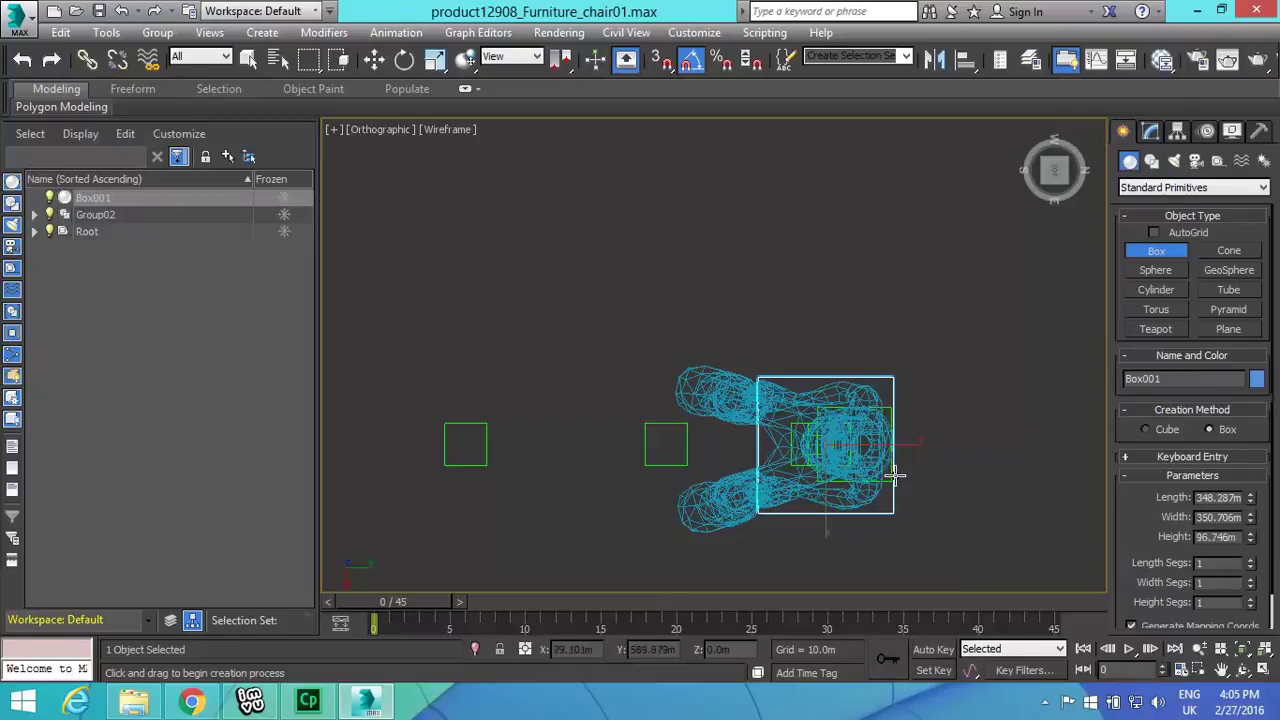
click(890, 366)
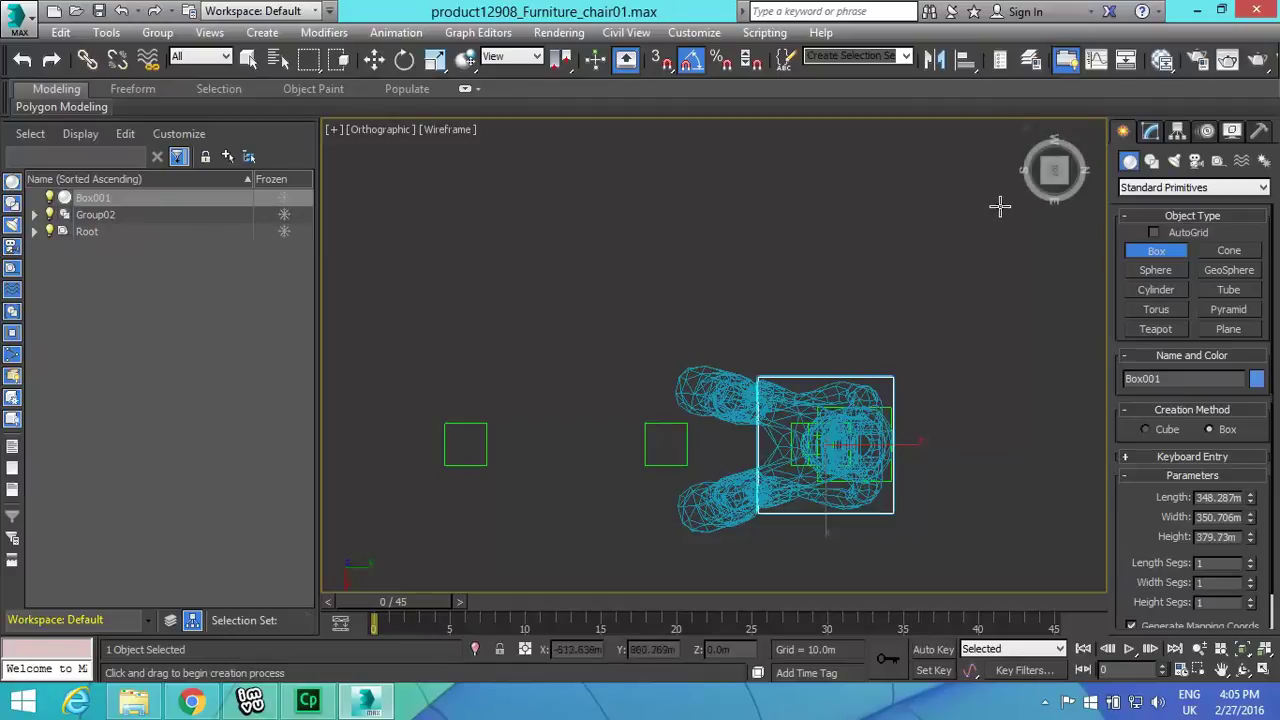
Step: Reduce the seat box's height to about 301 m in the side view so its top meets the avatar's underside
click(1057, 183)
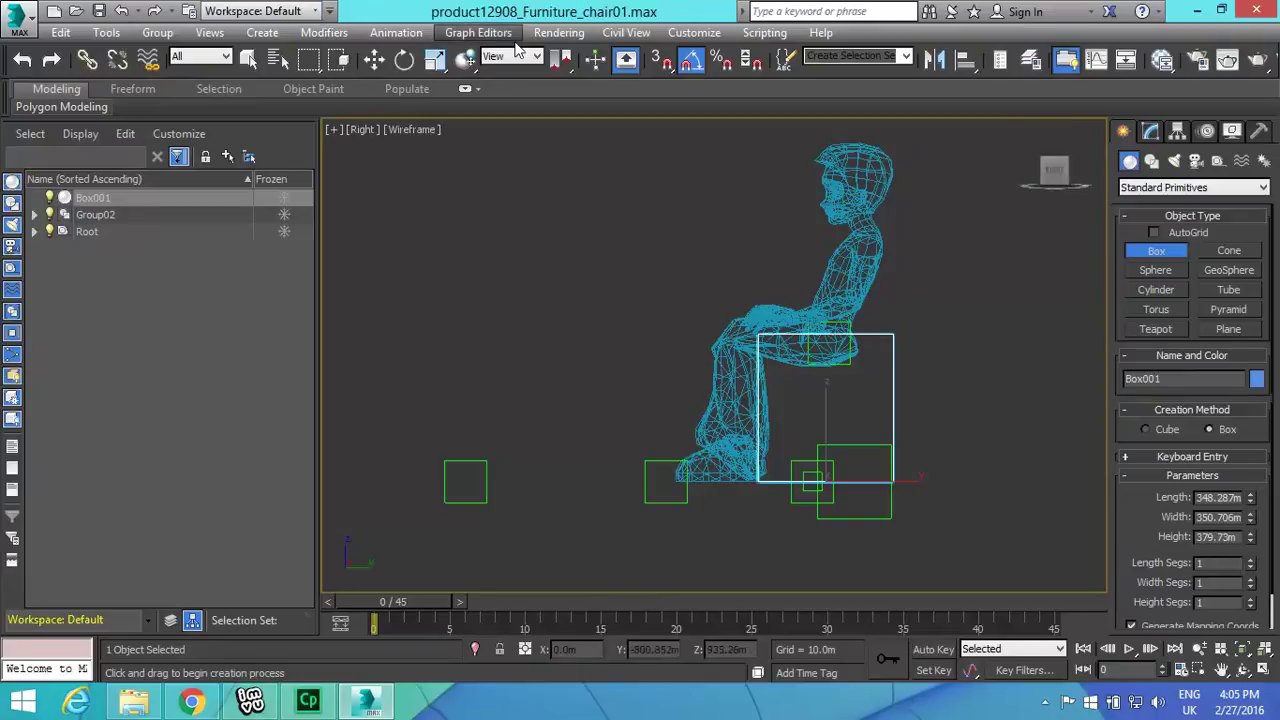
click(213, 34)
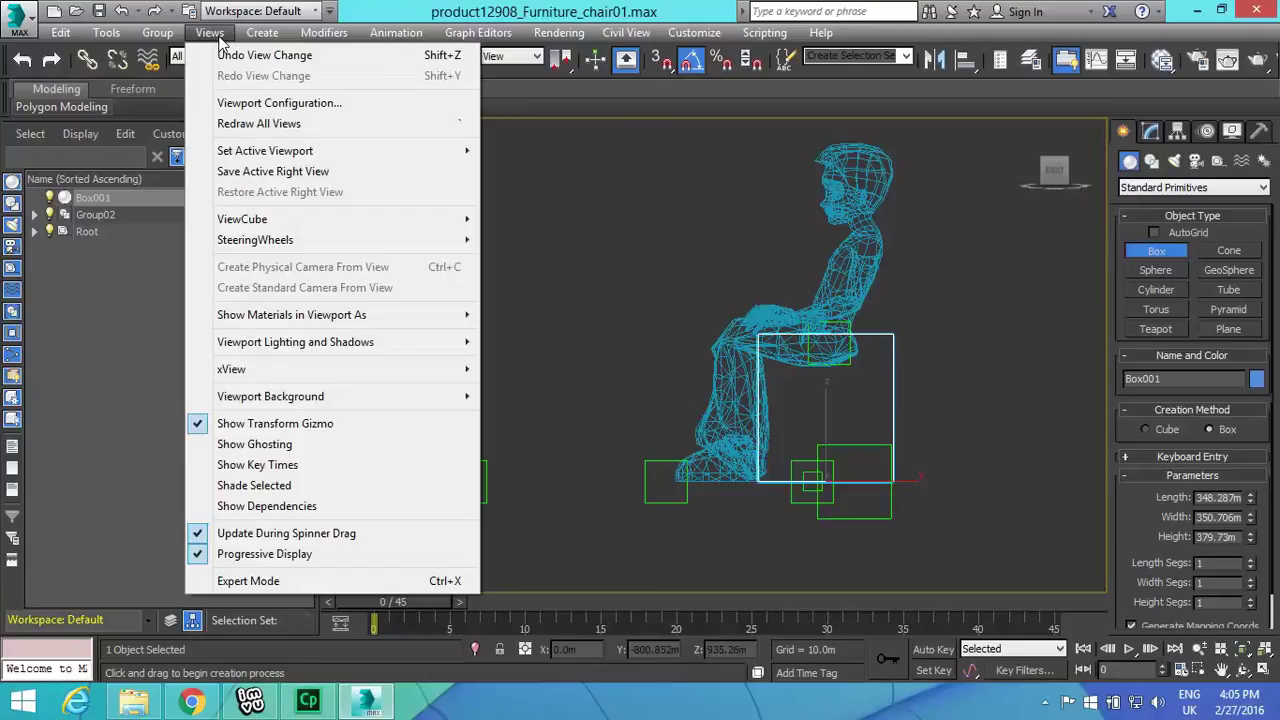
click(324, 32)
click(690, 32)
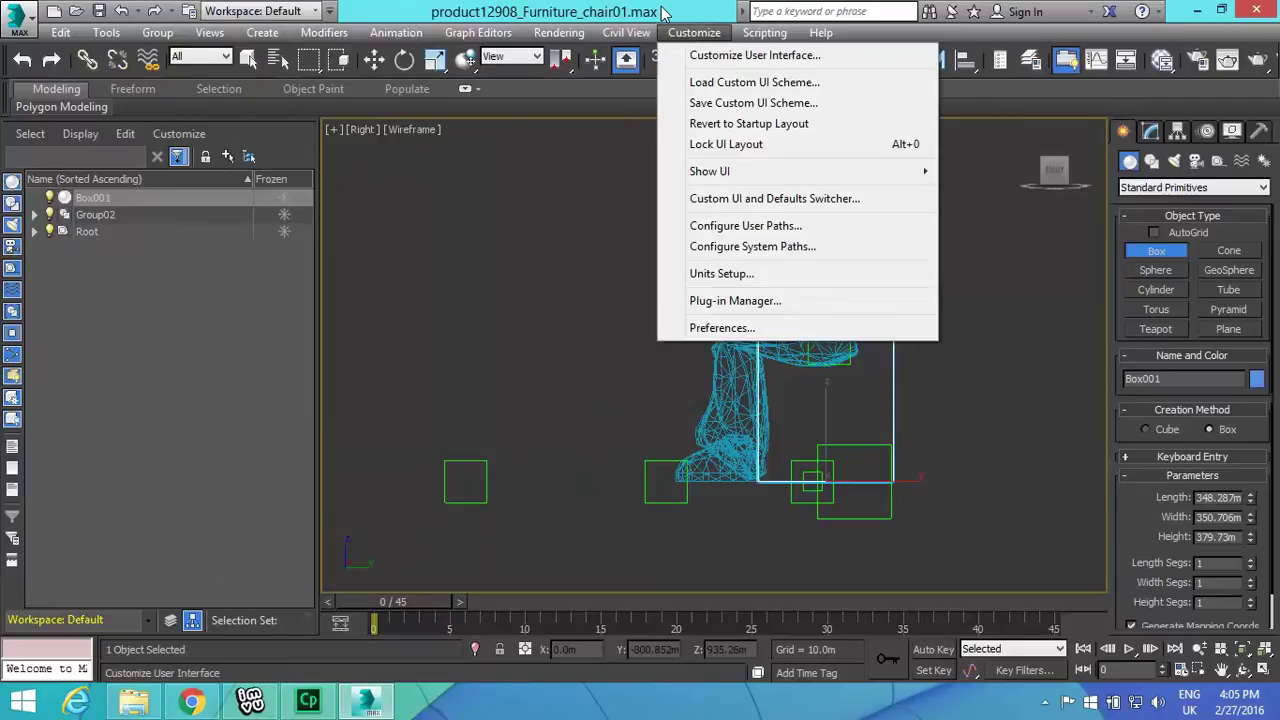
click(661, 13)
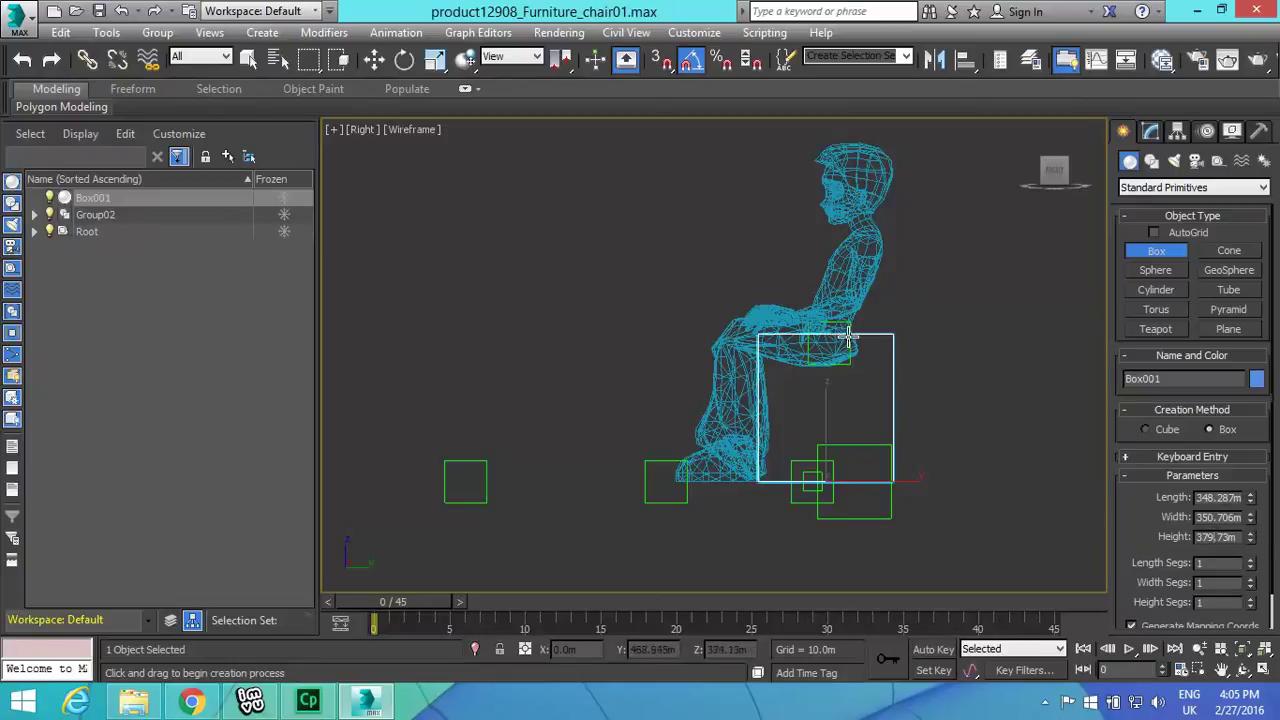
drag(1250, 540, 1252, 545)
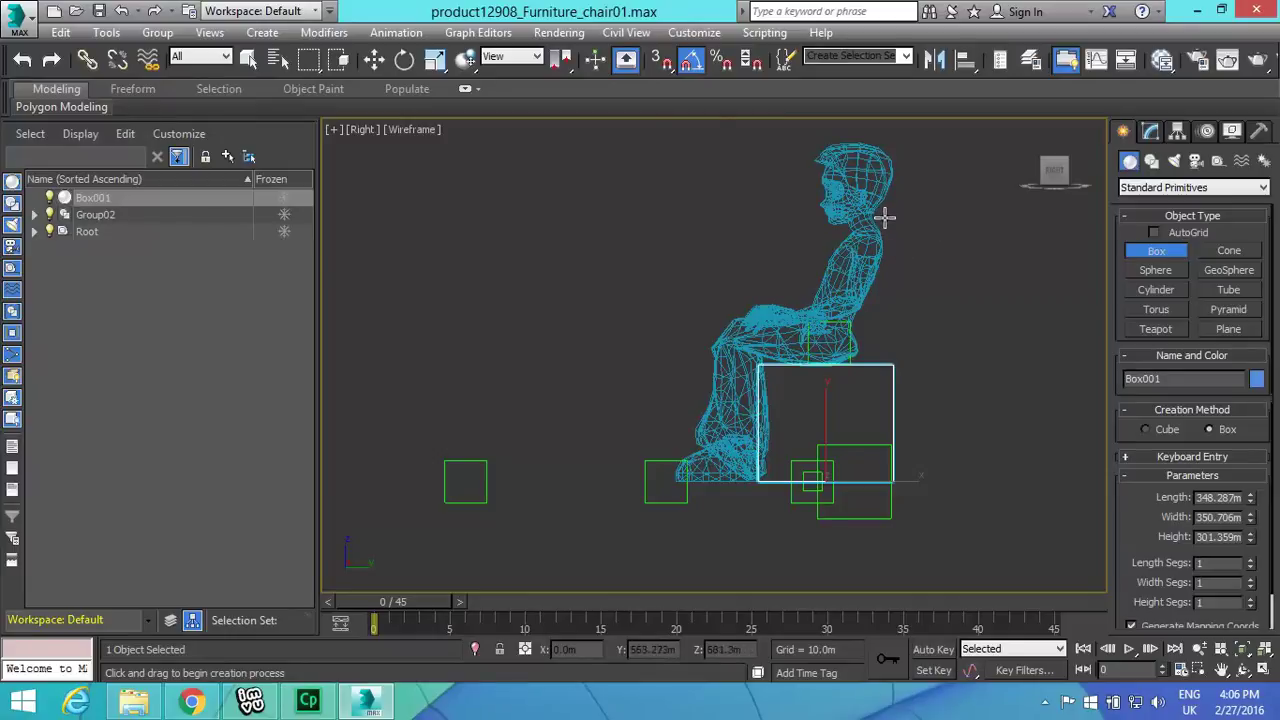
Step: Create a backrest box behind the avatar, about 382 m long, 22 m wide and 310 m high, and centre it at about X -155 m
drag(885, 218, 893, 366)
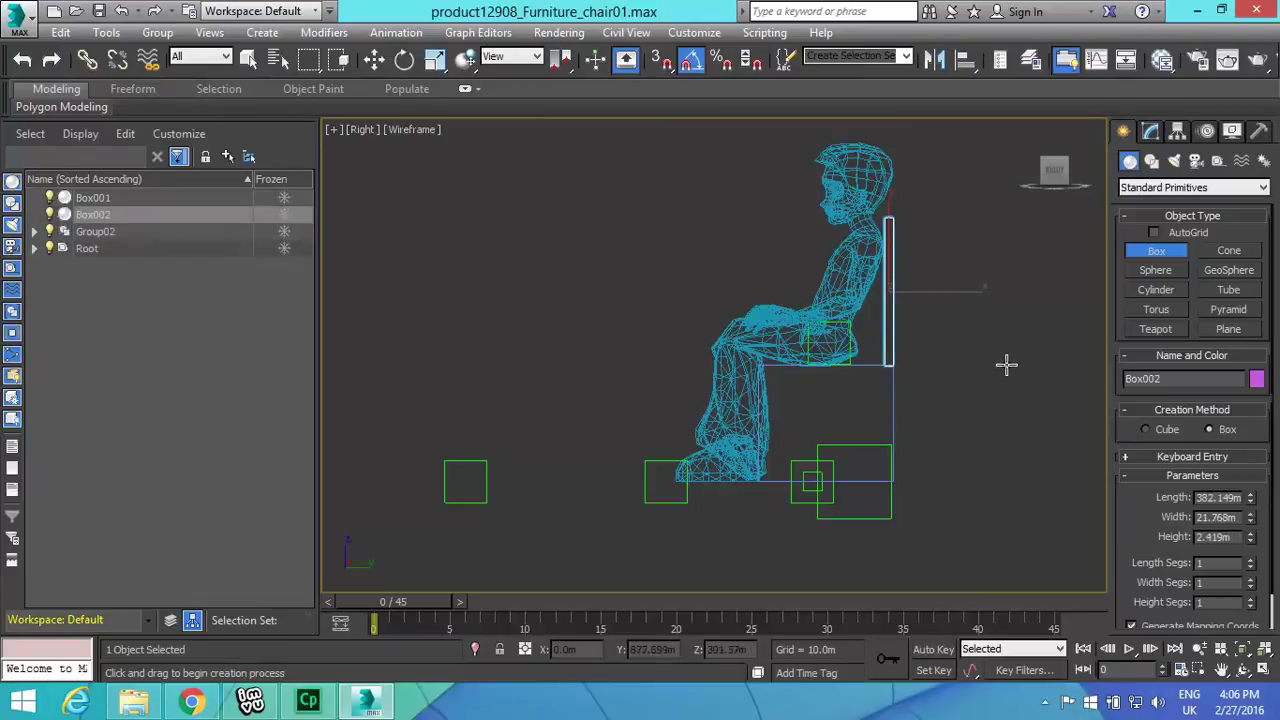
click(918, 246)
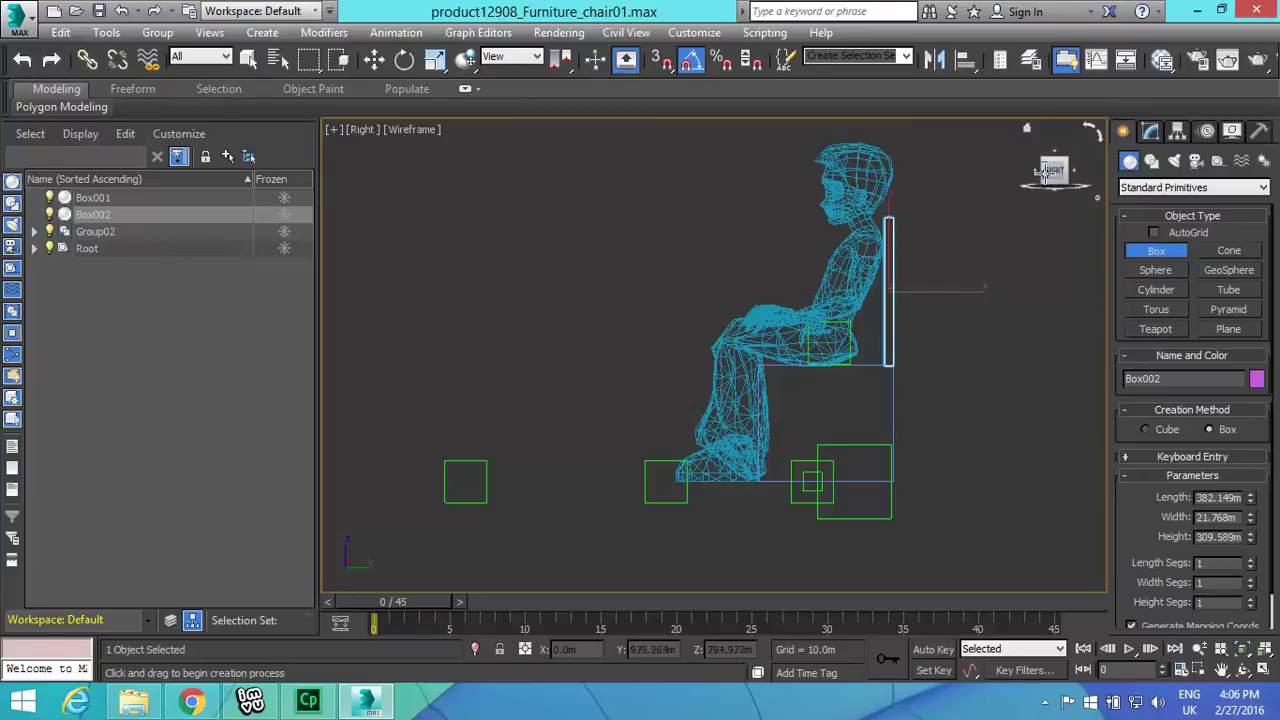
click(1047, 172)
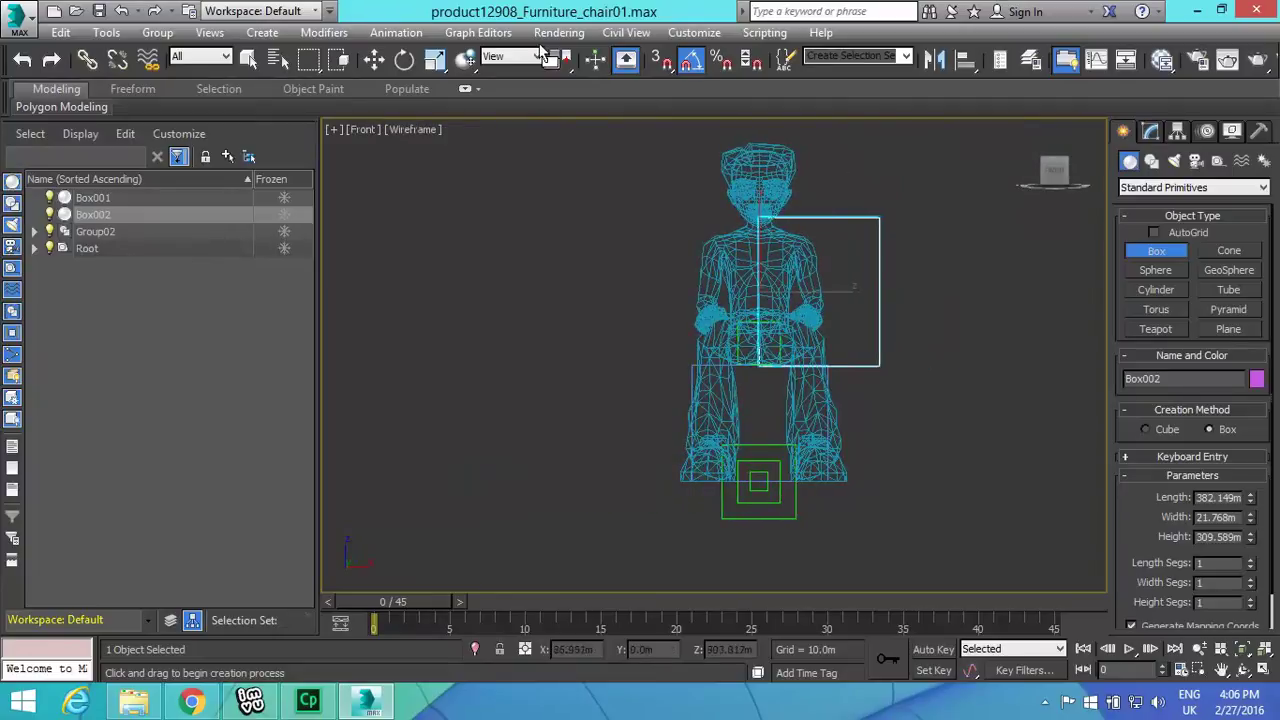
click(373, 61)
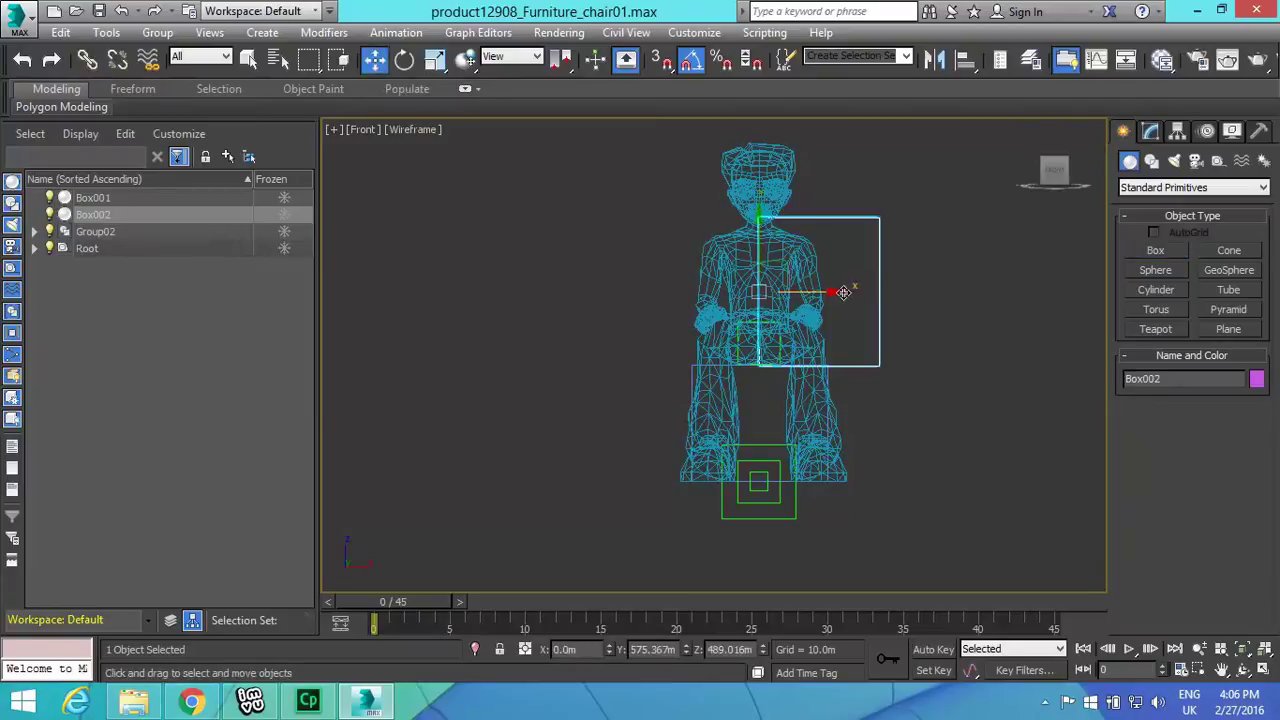
drag(845, 292, 784, 314)
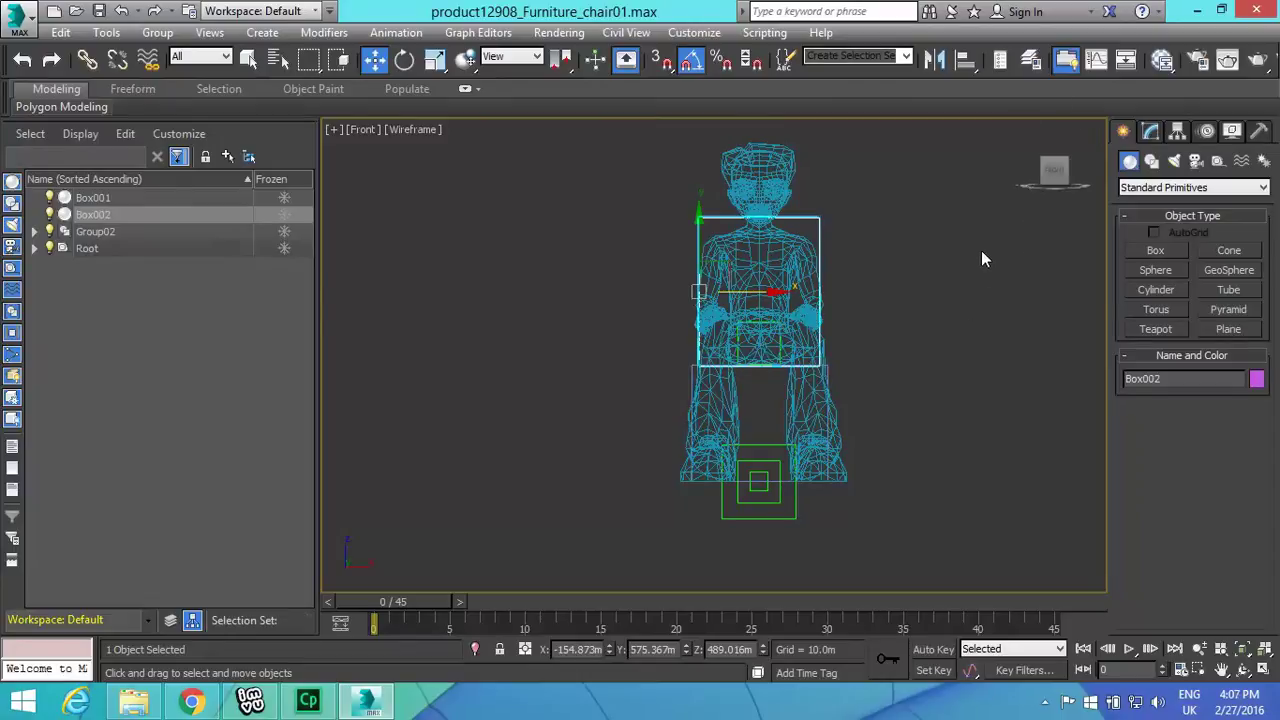
click(1067, 175)
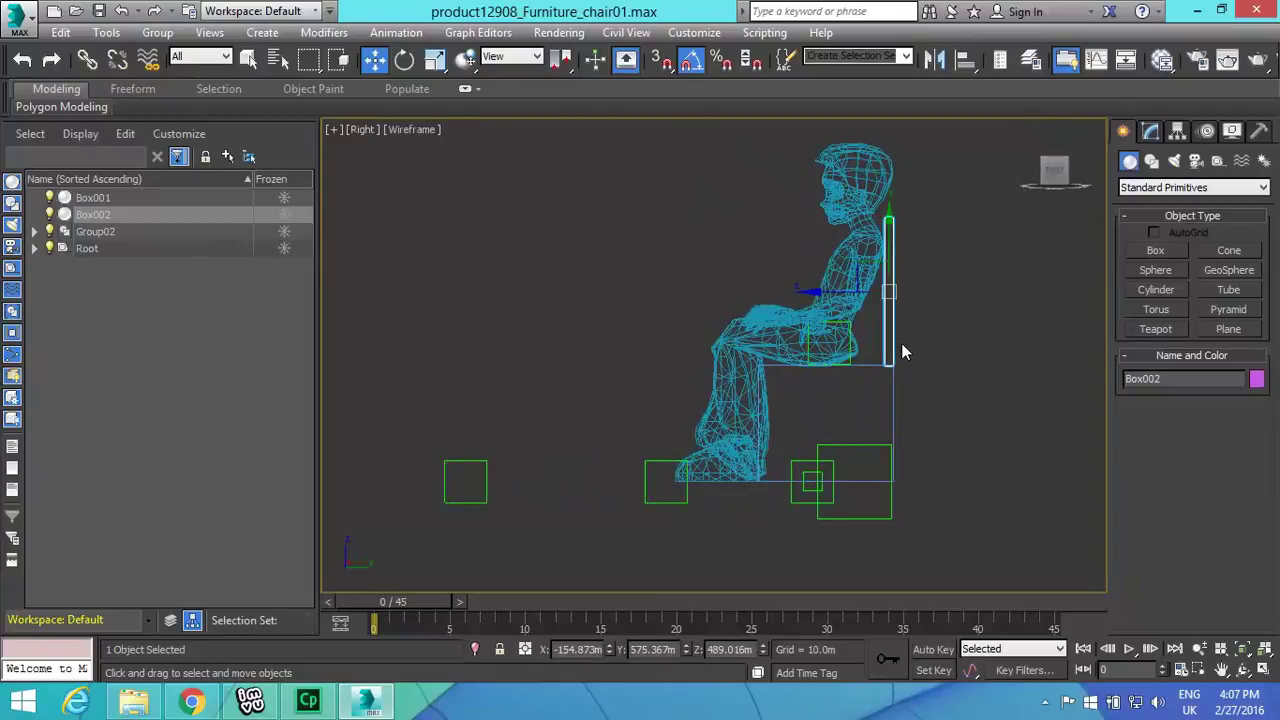
ctrl+click(893, 387)
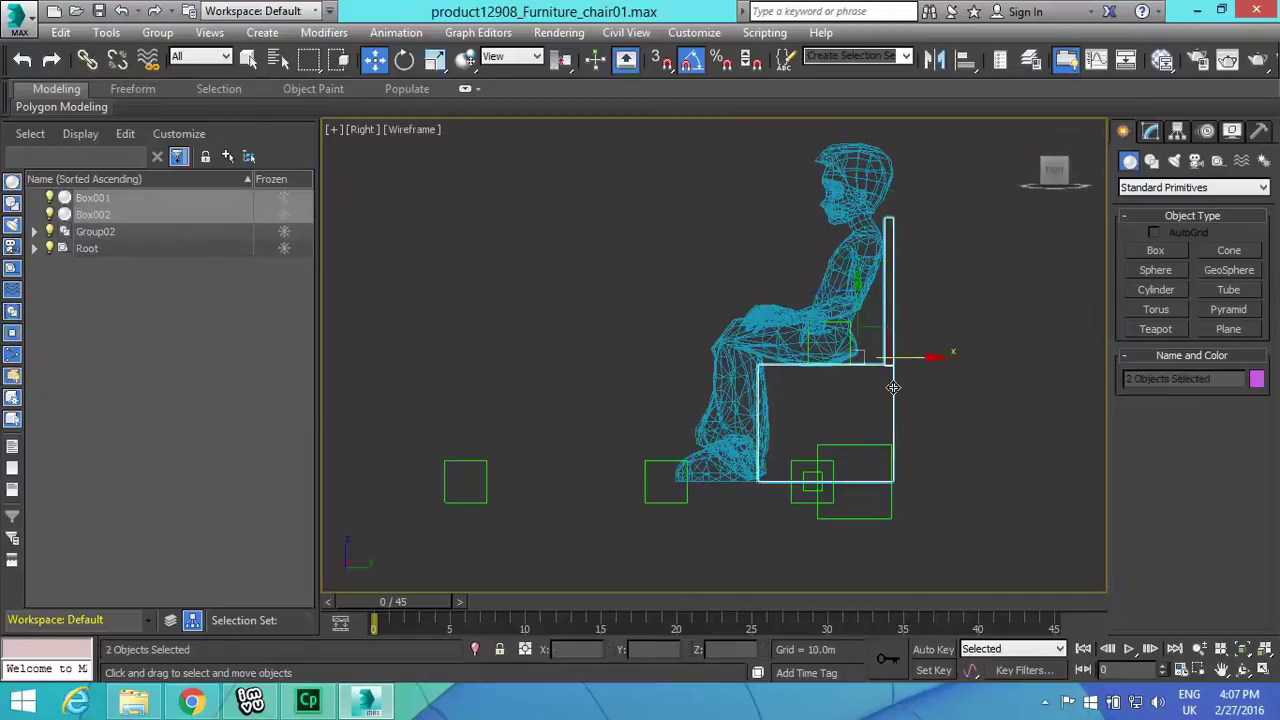
right_click(944, 416)
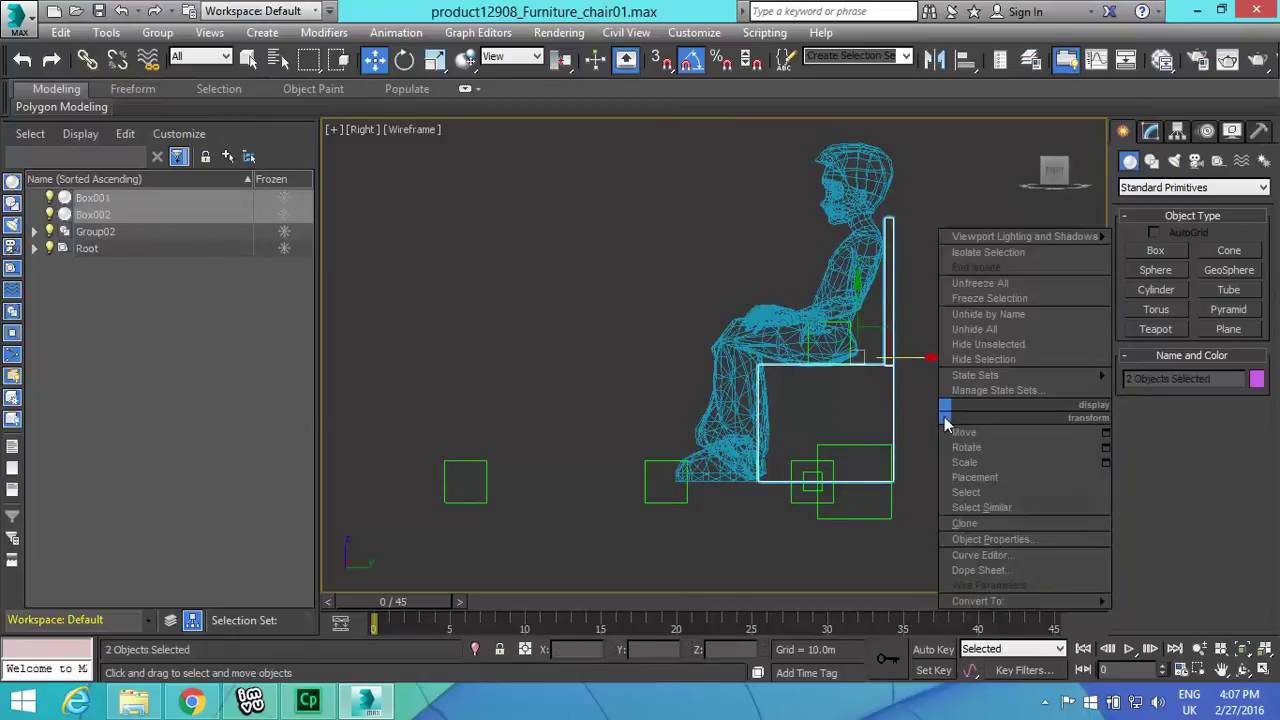
mouse_move(1014, 601)
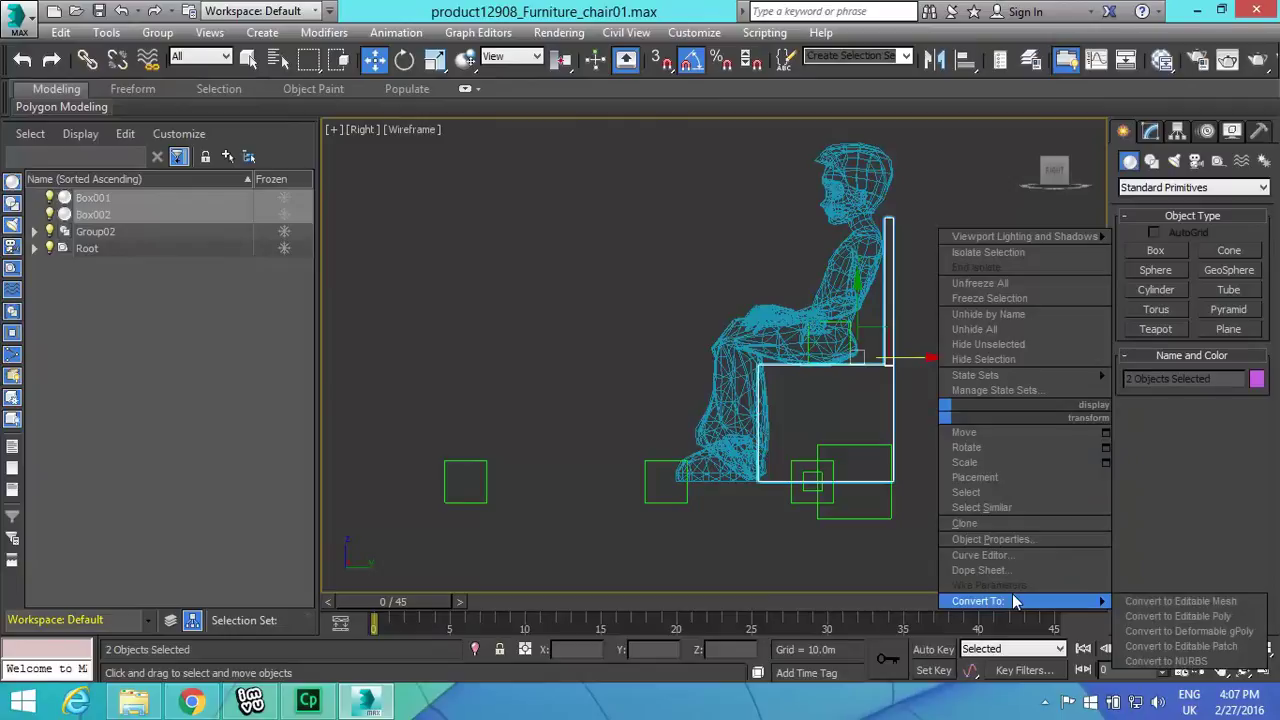
click(954, 188)
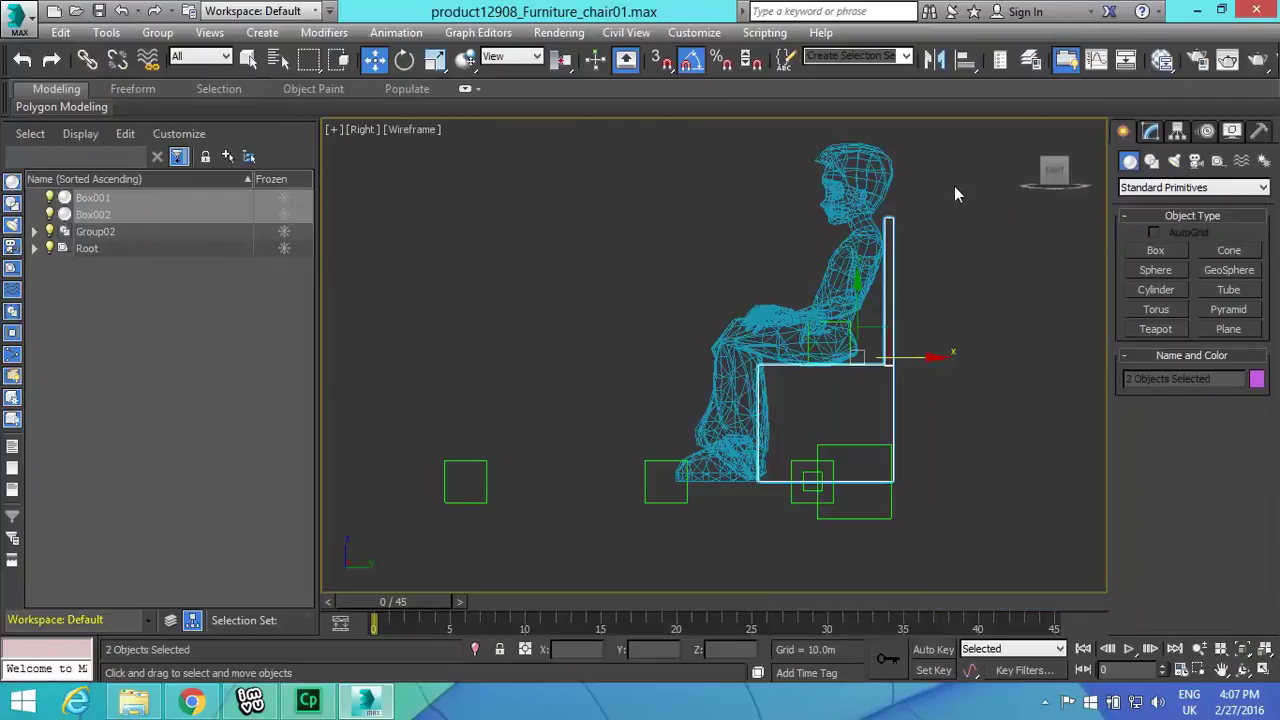
Step: Convert the seat box Box001 alone to an Editable Poly
click(891, 258)
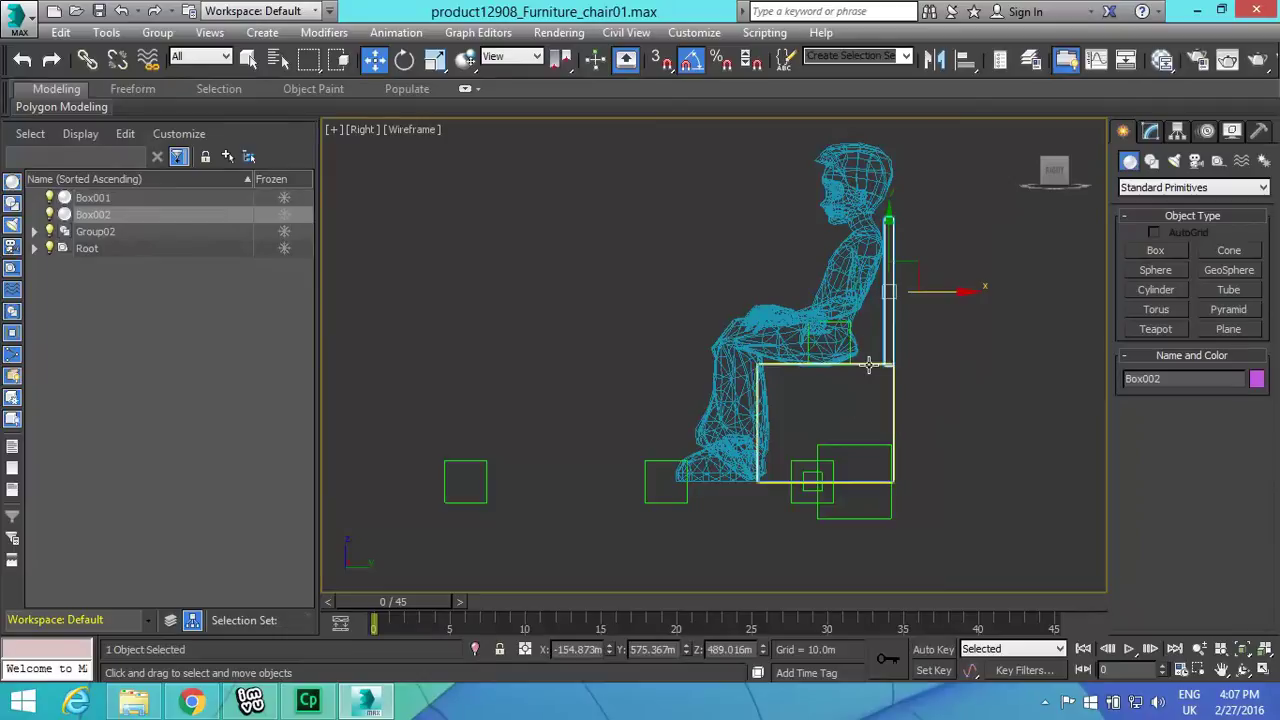
click(869, 366)
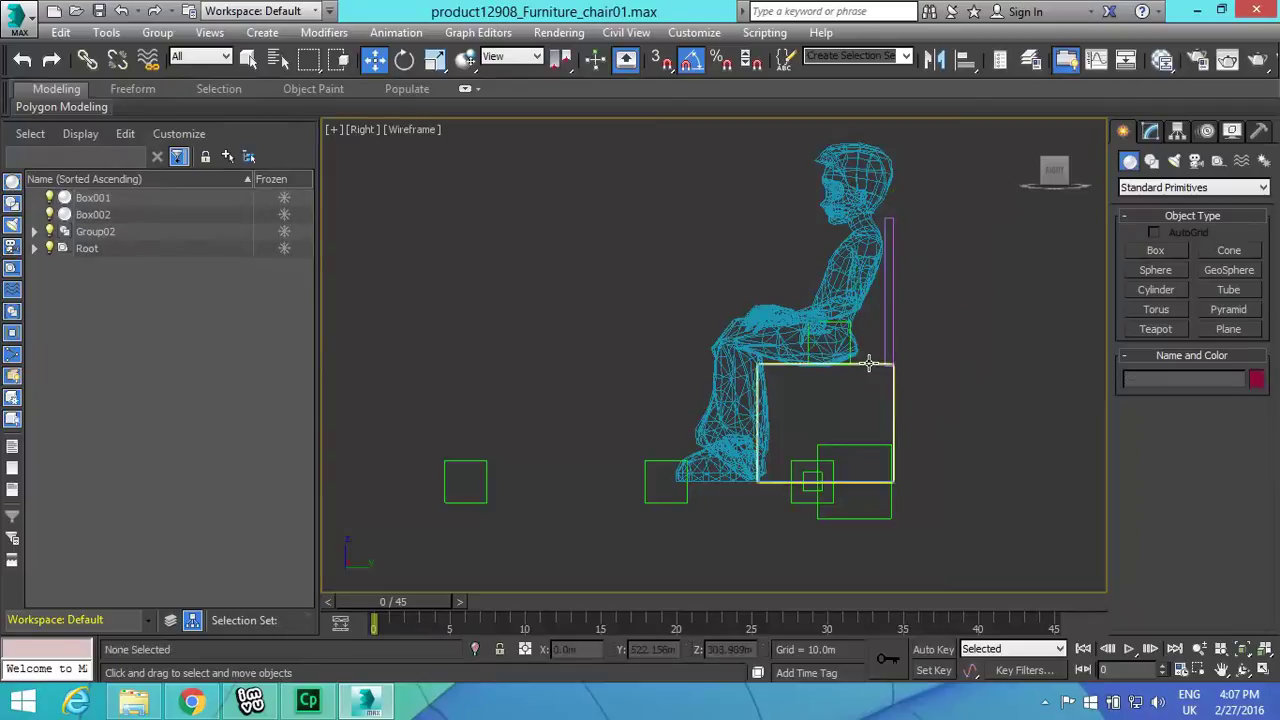
click(869, 366)
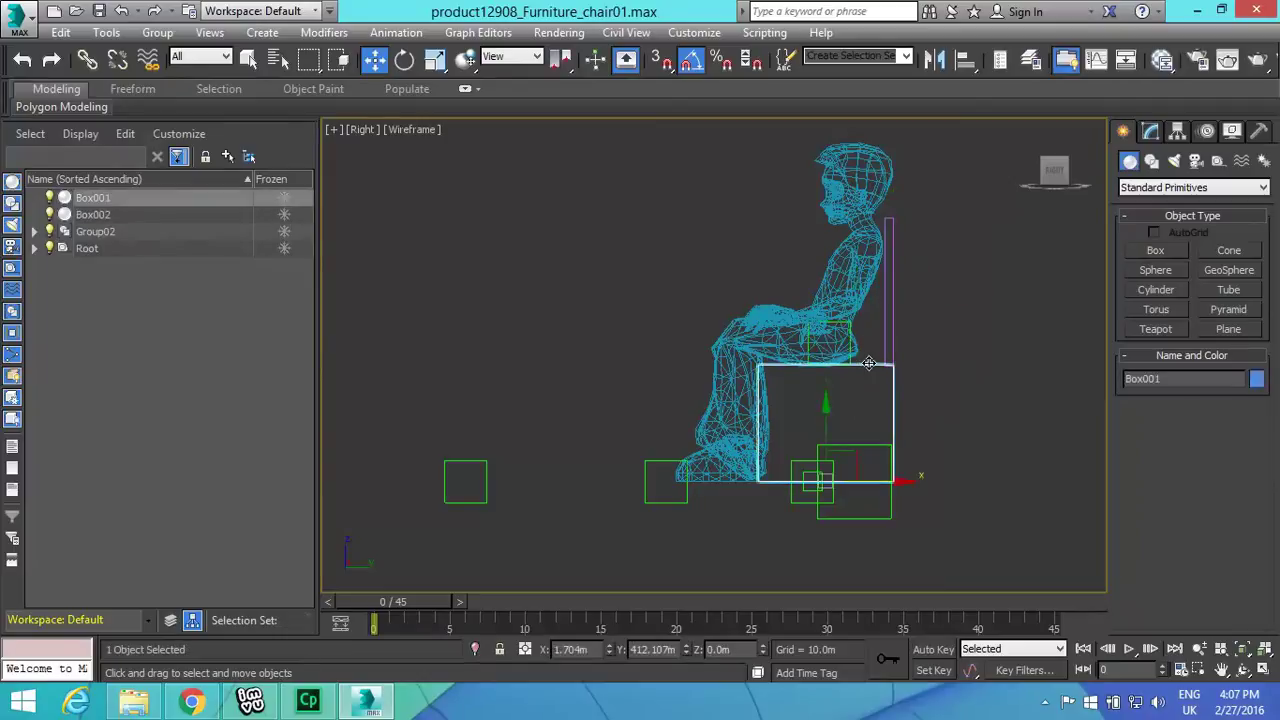
right_click(952, 368)
mouse_move(1046, 558)
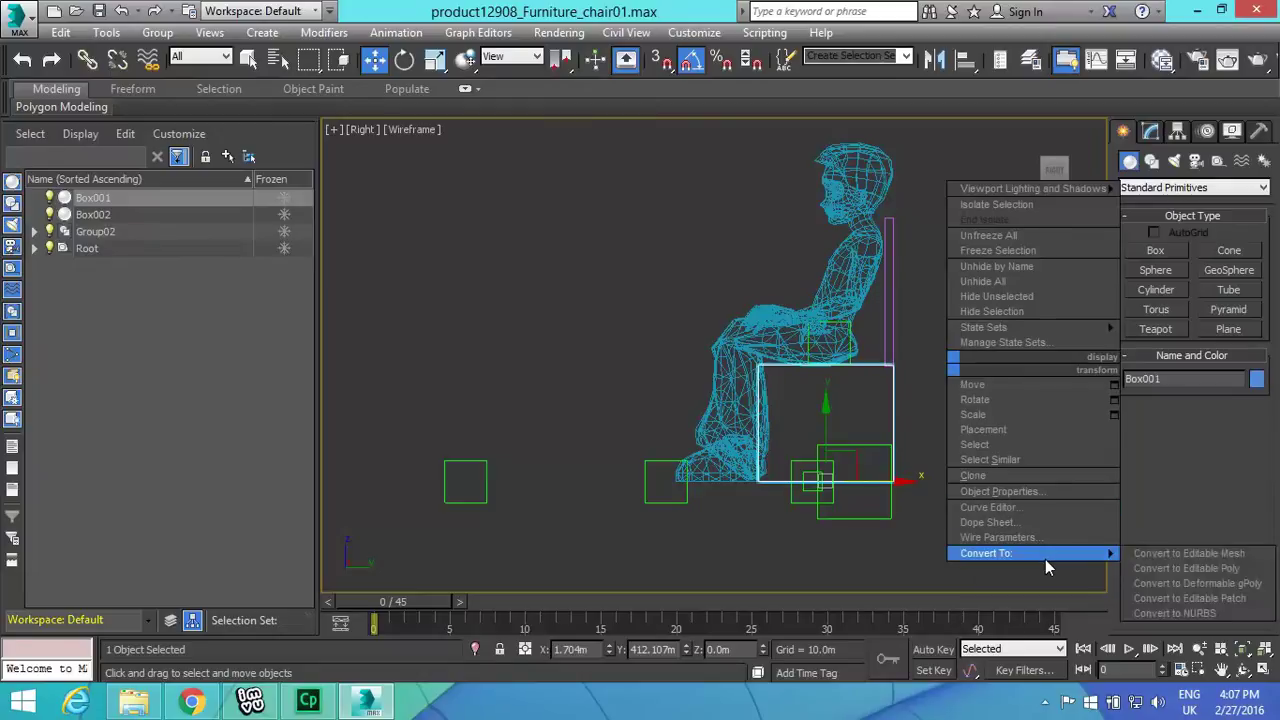
click(1157, 569)
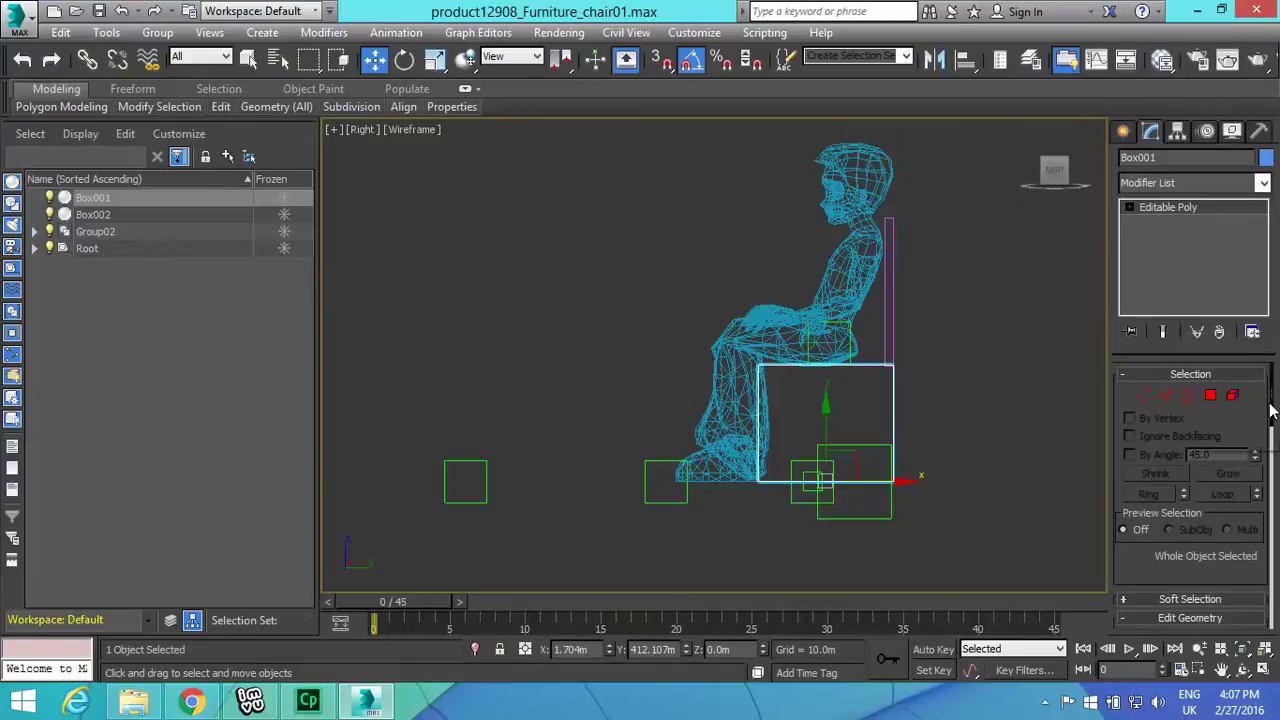
Step: Attach the backrest box to the seat's Editable Poly so both form one chair object
drag(1273, 408, 1273, 462)
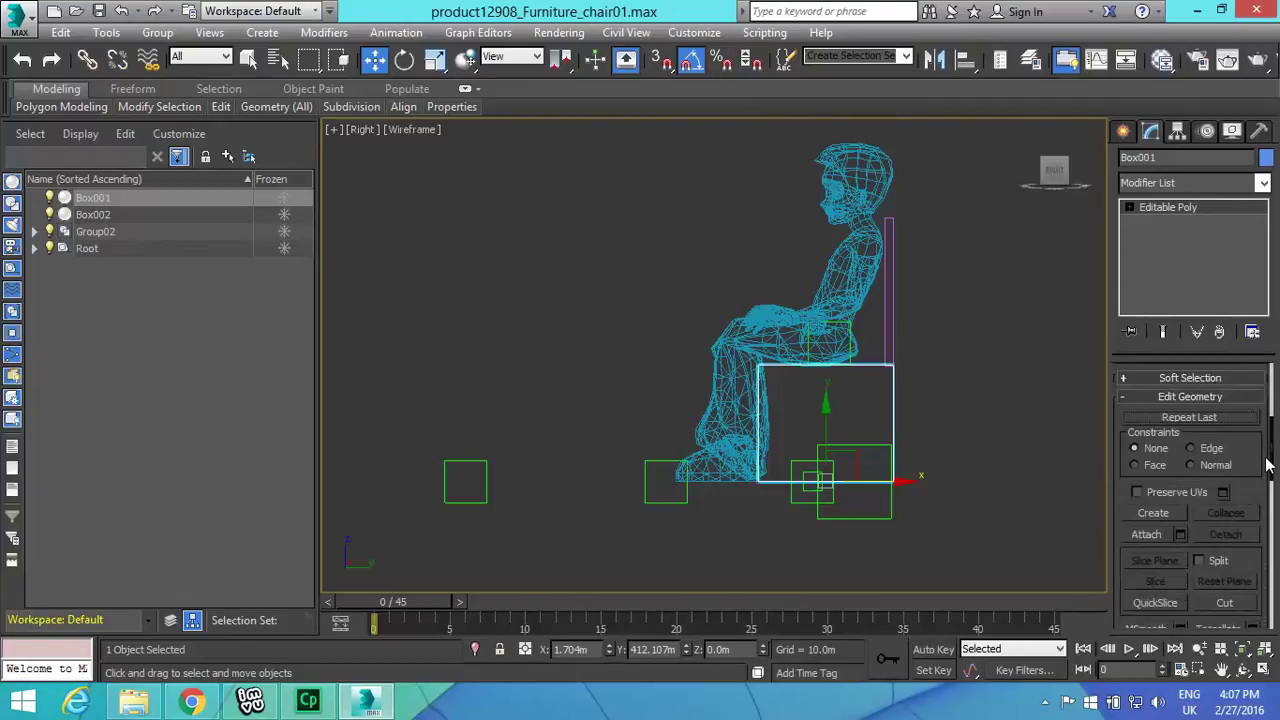
click(1157, 533)
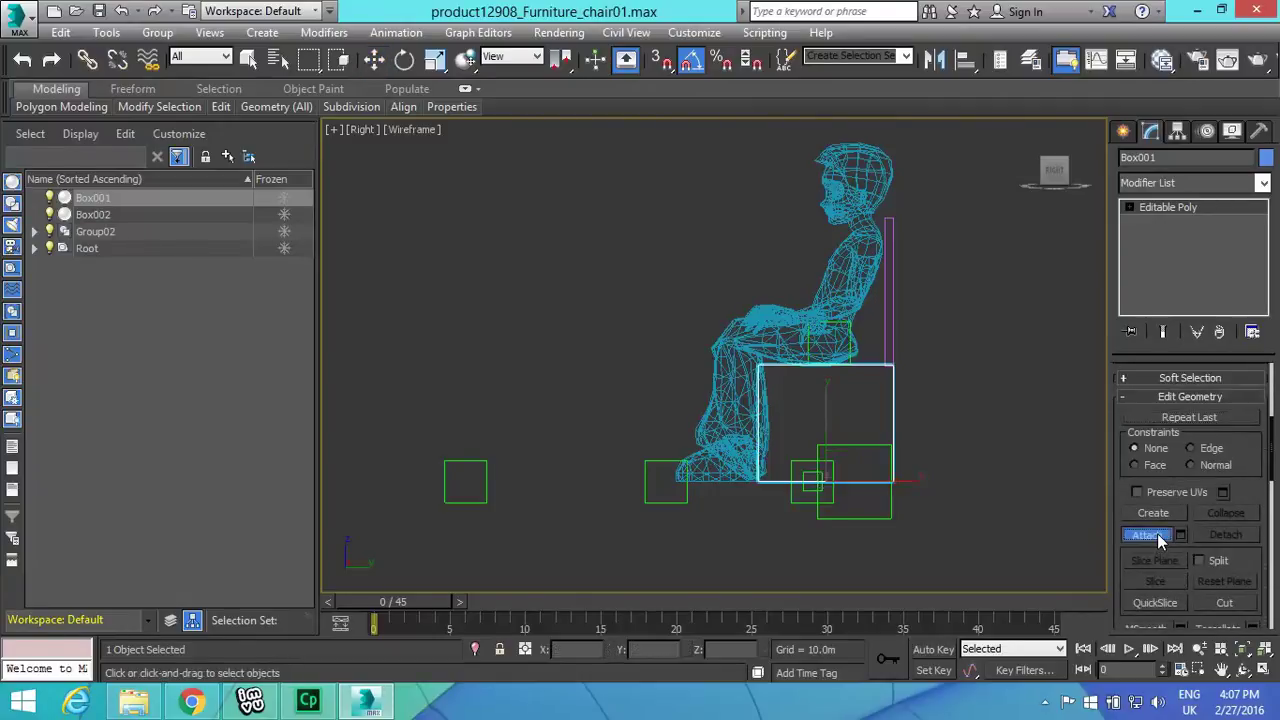
click(893, 337)
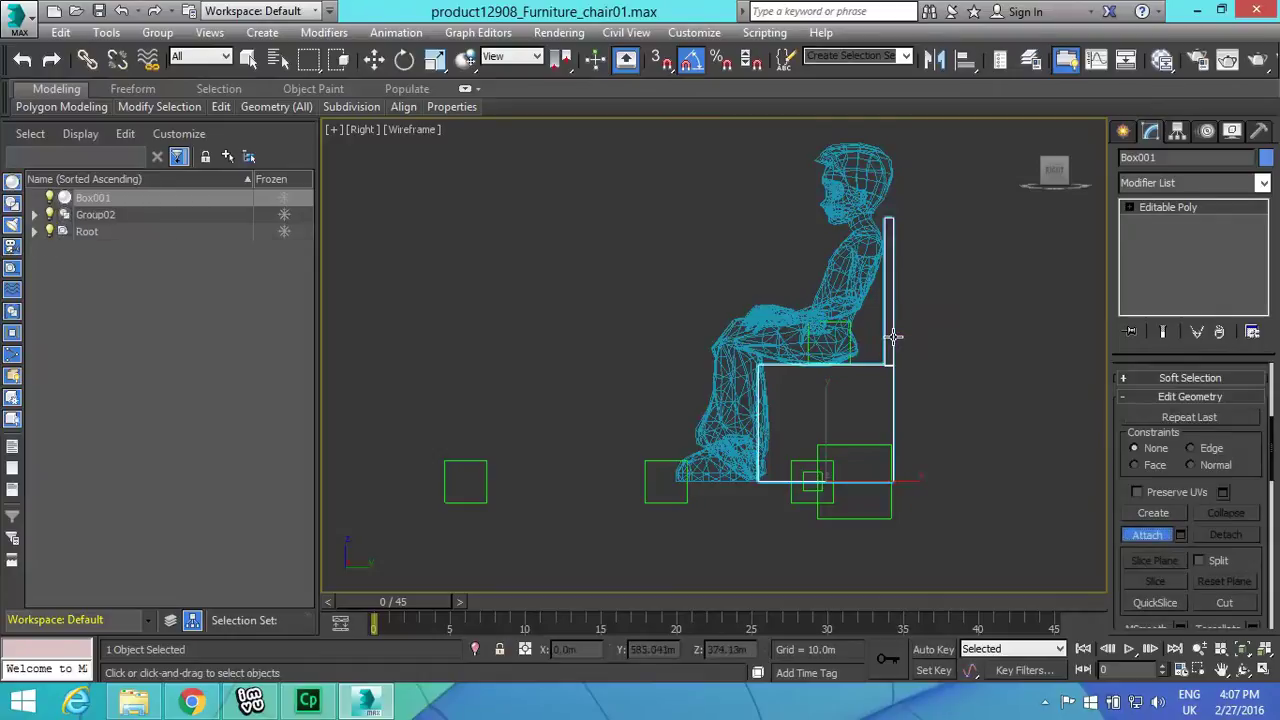
click(1147, 535)
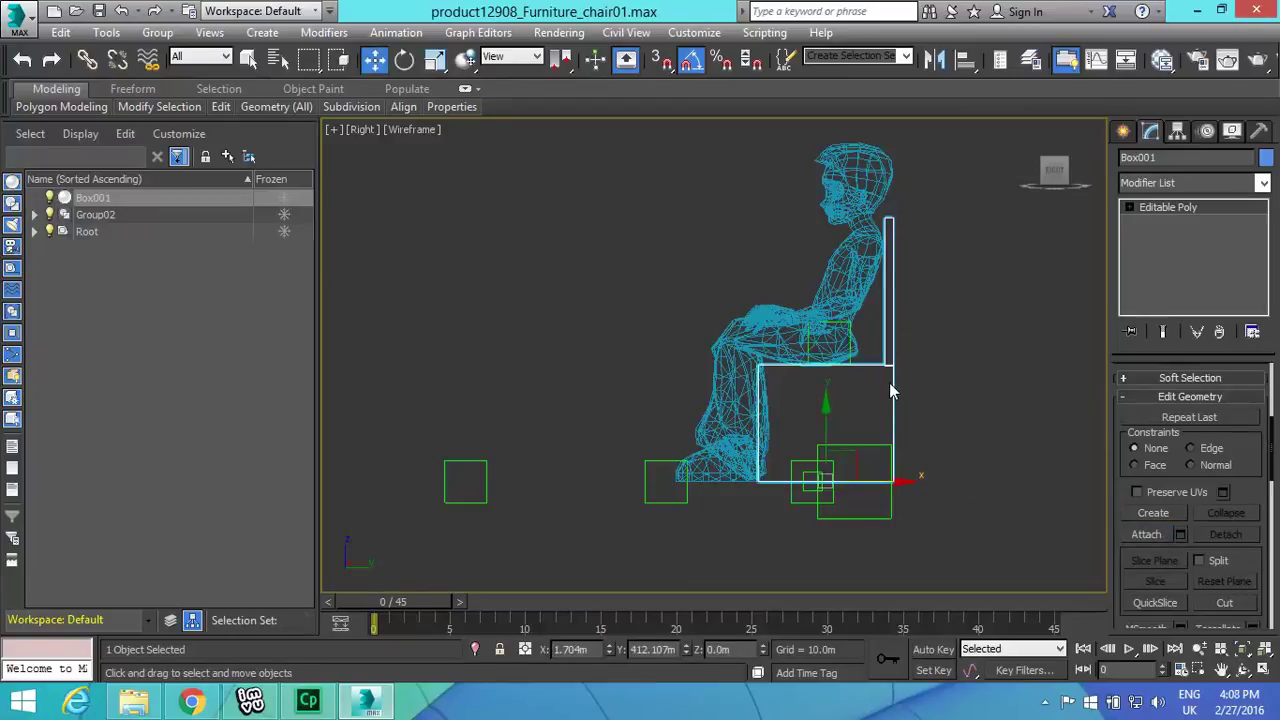
Step: Try moving the combined chair about 41 m along the Y axis, and undo the move
mouse_move(901, 484)
mouse_down()
mouse_move(934, 491)
mouse_move(916, 500)
mouse_up()
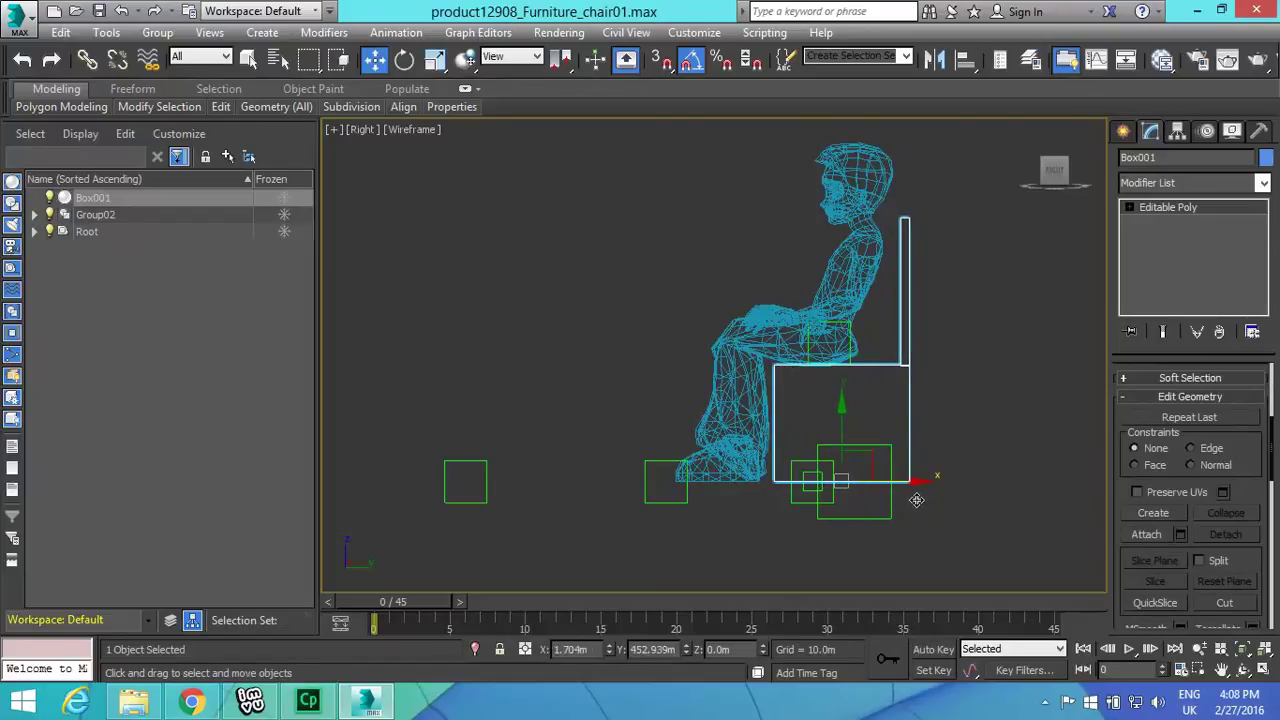
key(ctrl+z)
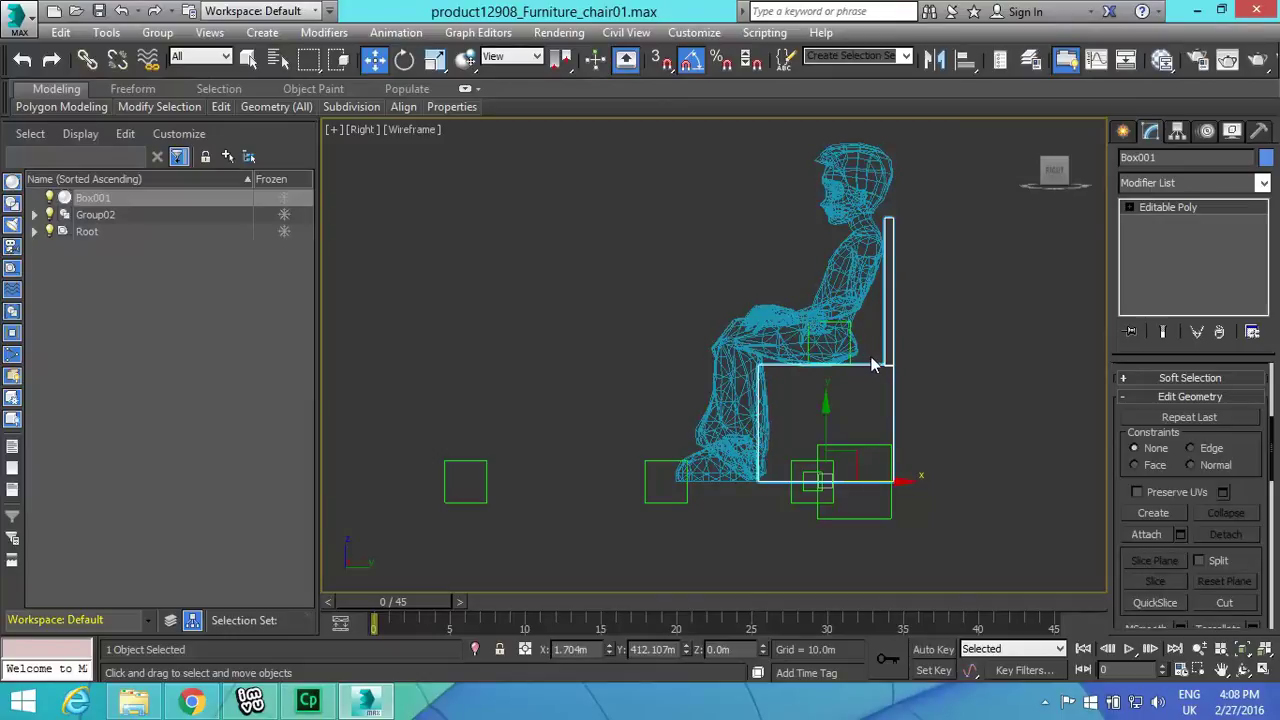
click(1125, 133)
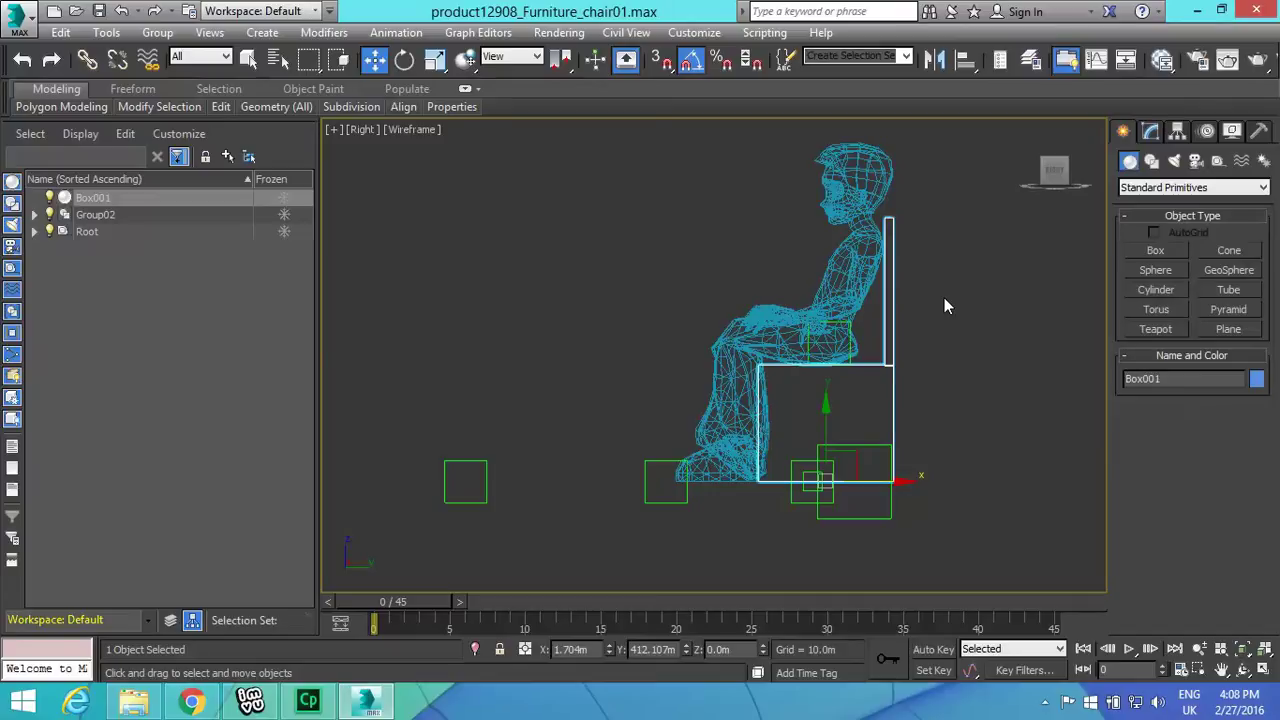
key(F12)
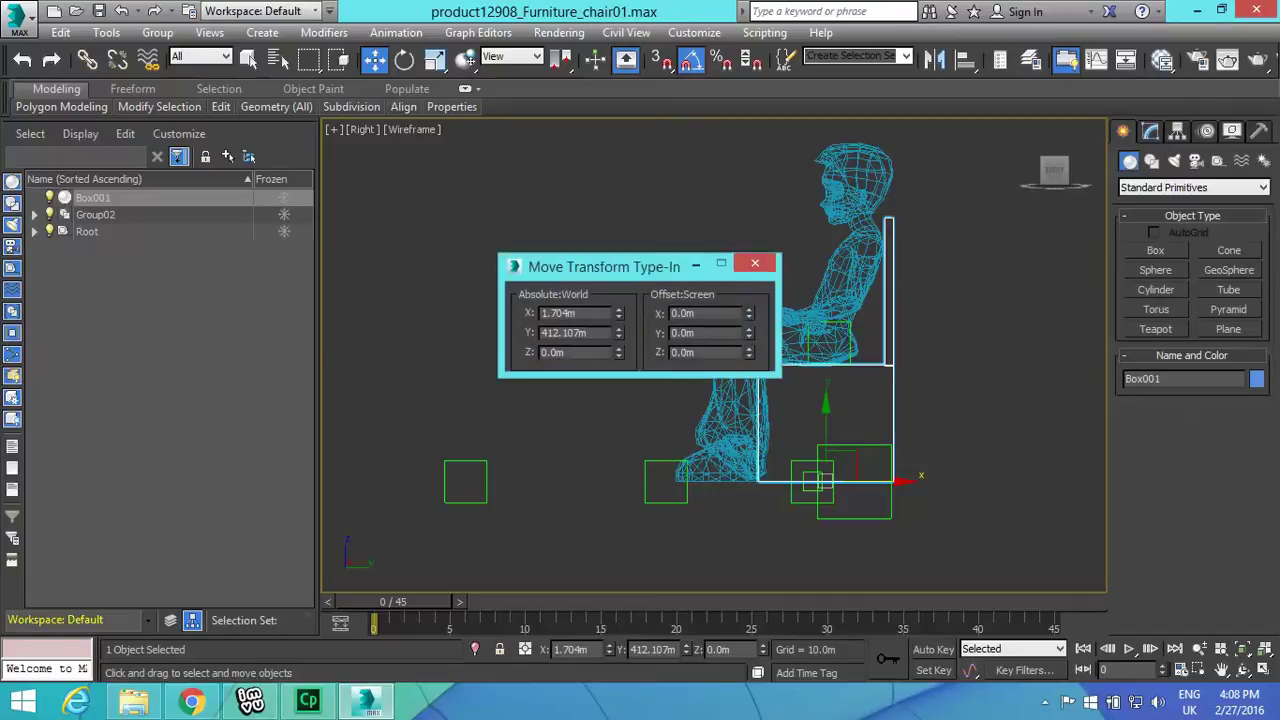
key(F12)
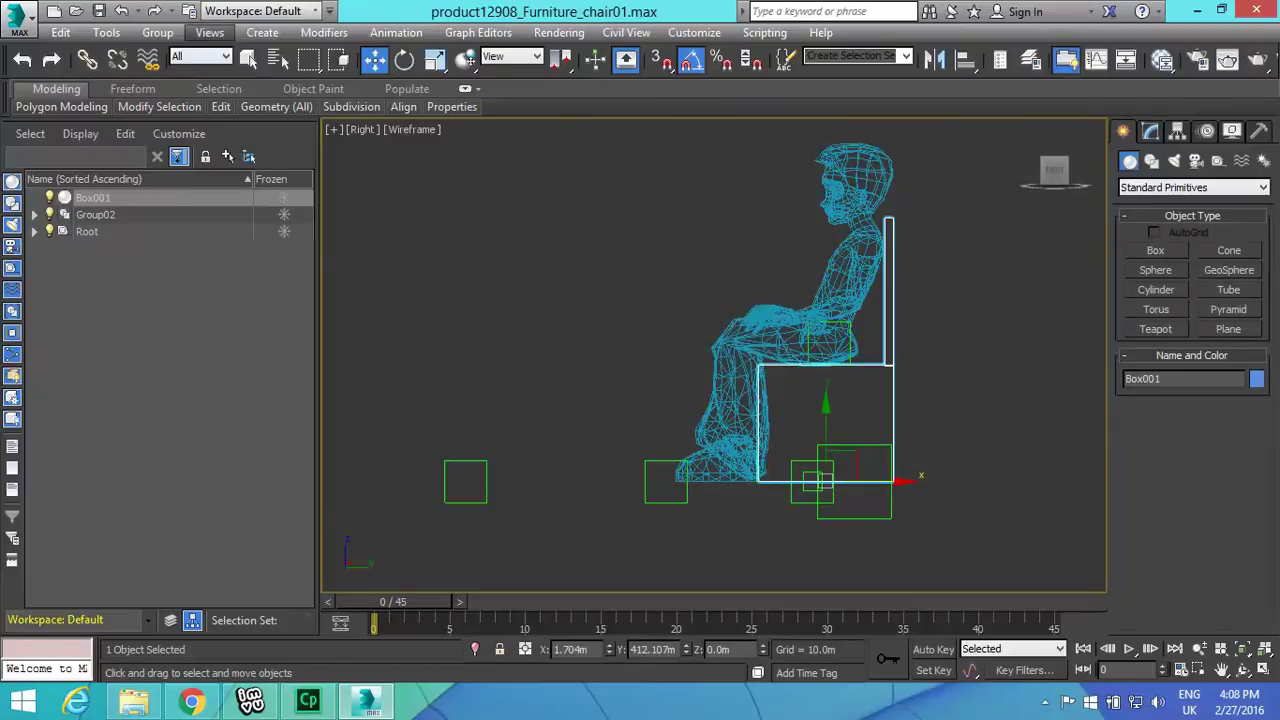
click(210, 32)
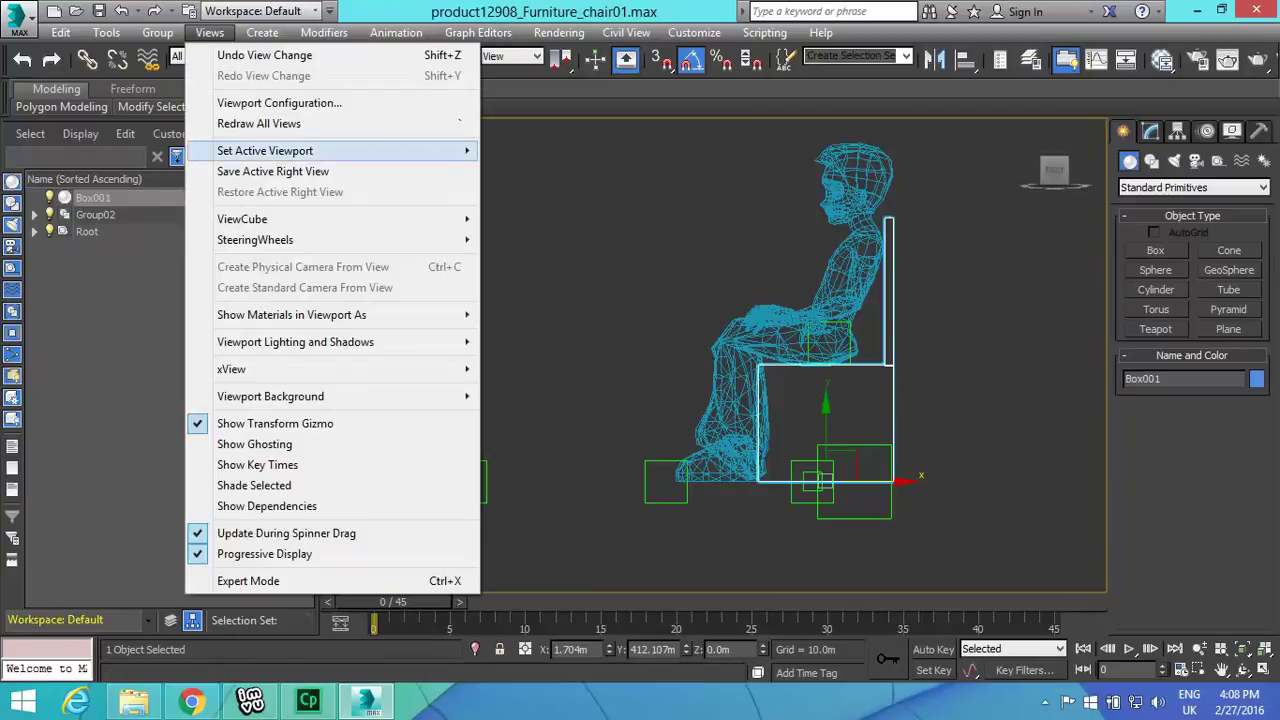
mouse_move(300, 150)
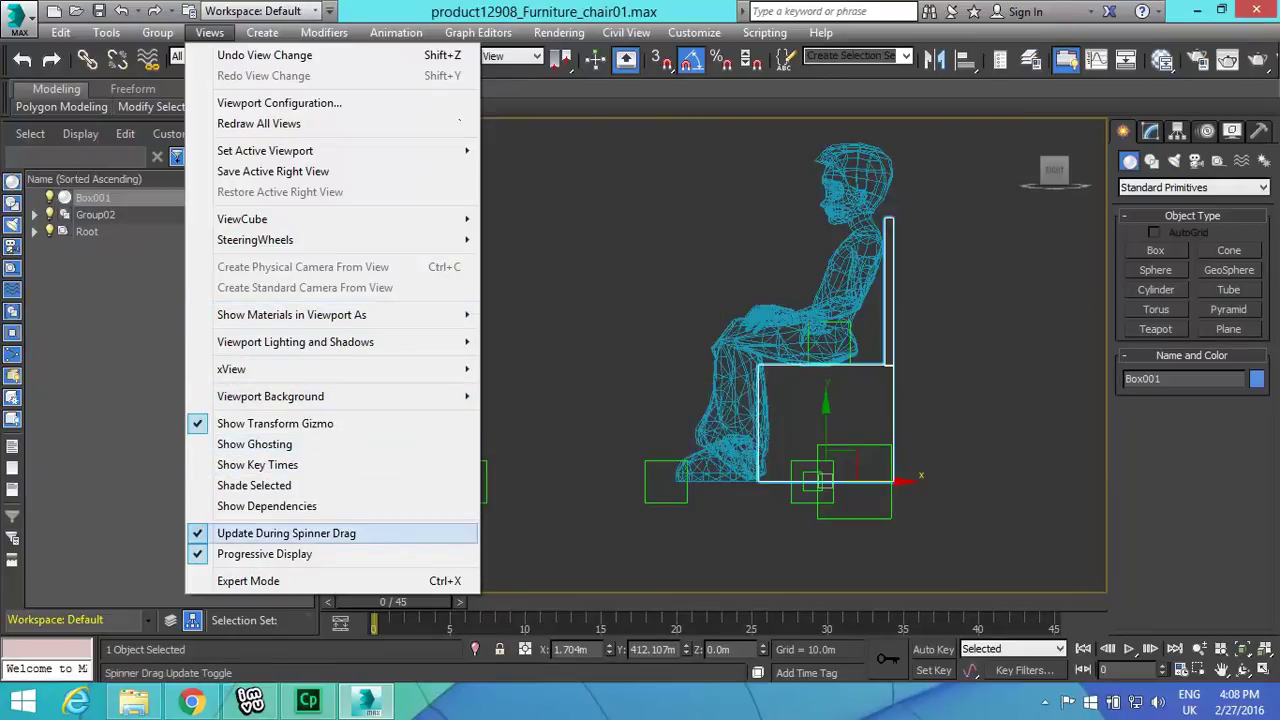
click(540, 312)
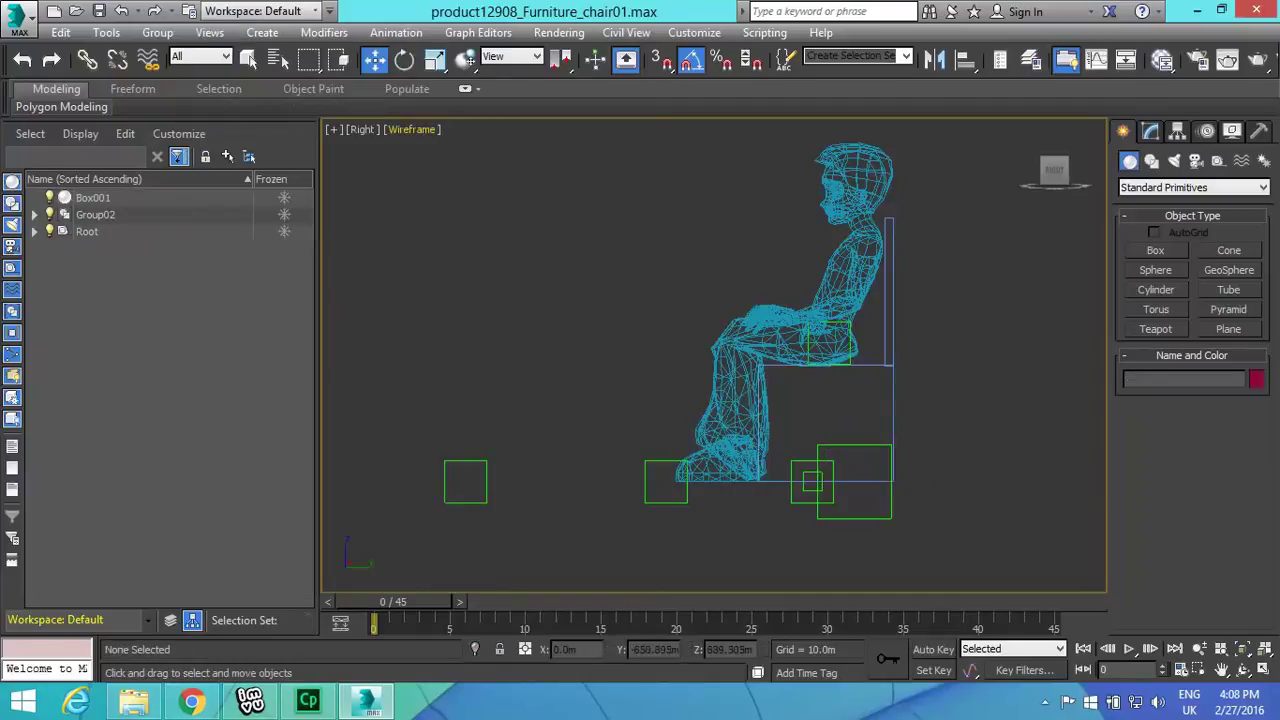
Step: Set the side viewport's shading to Realistic and select the combined chair object Box001
click(412, 129)
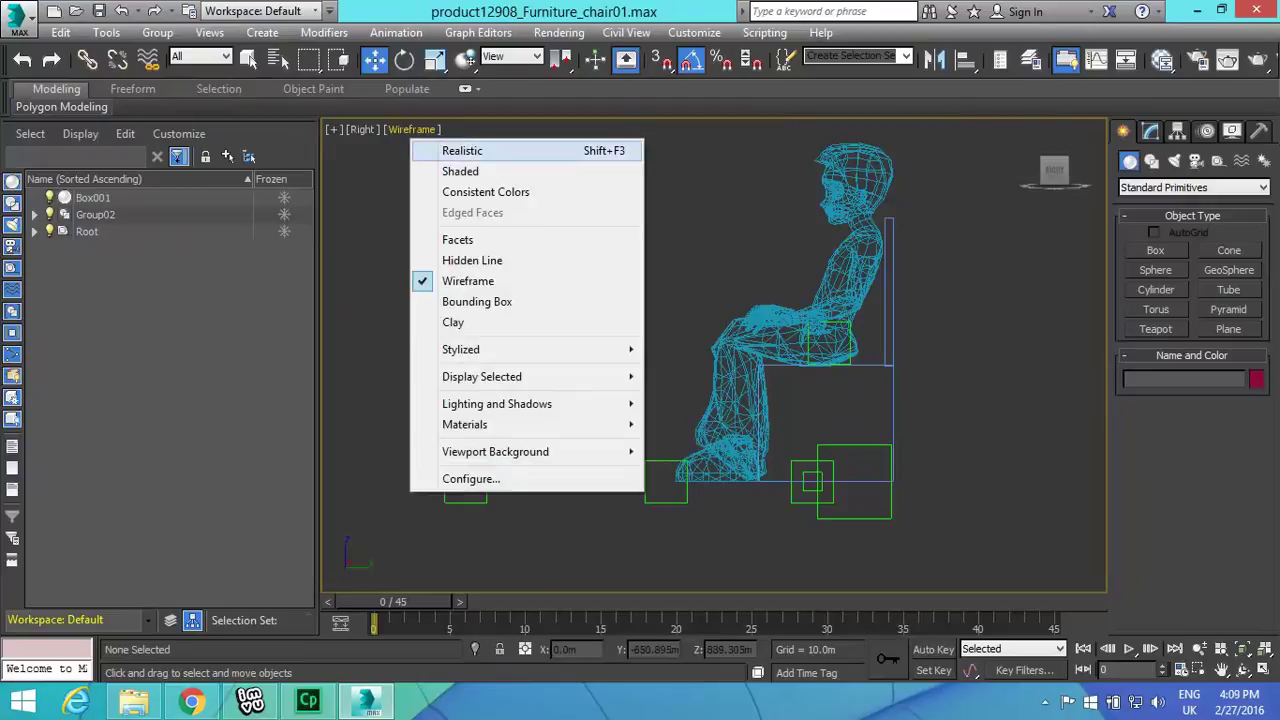
click(462, 150)
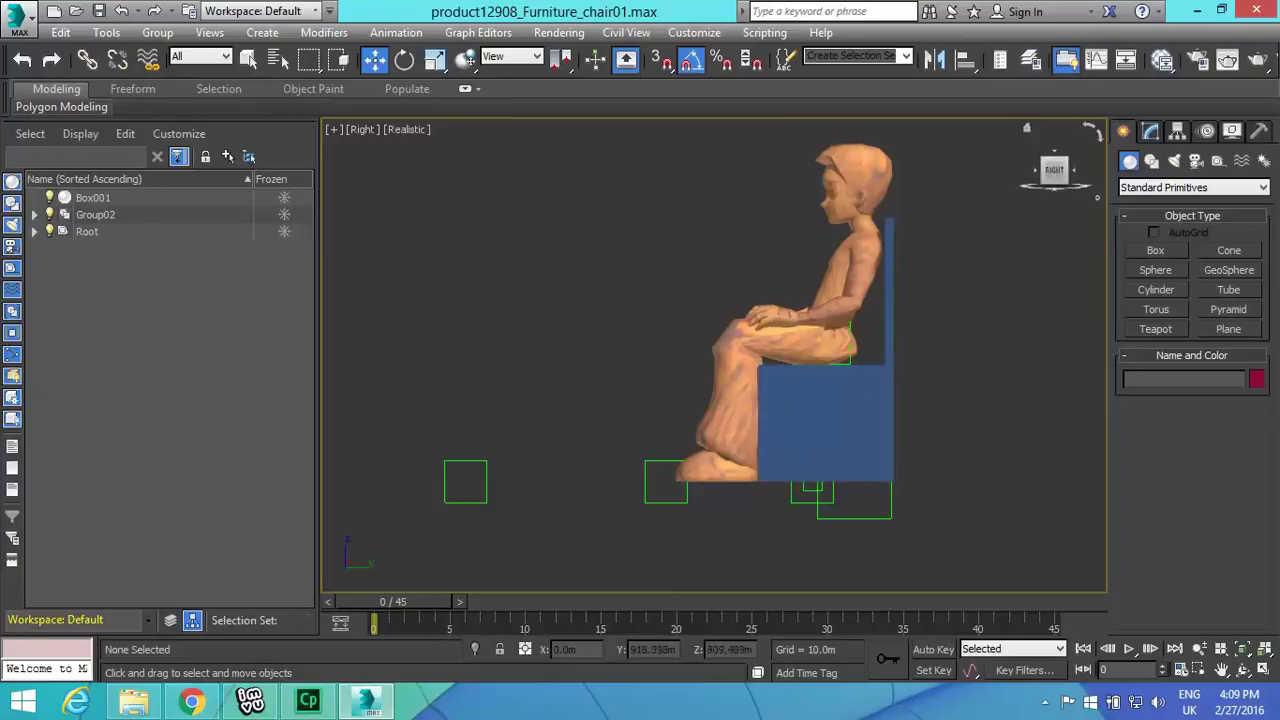
click(838, 425)
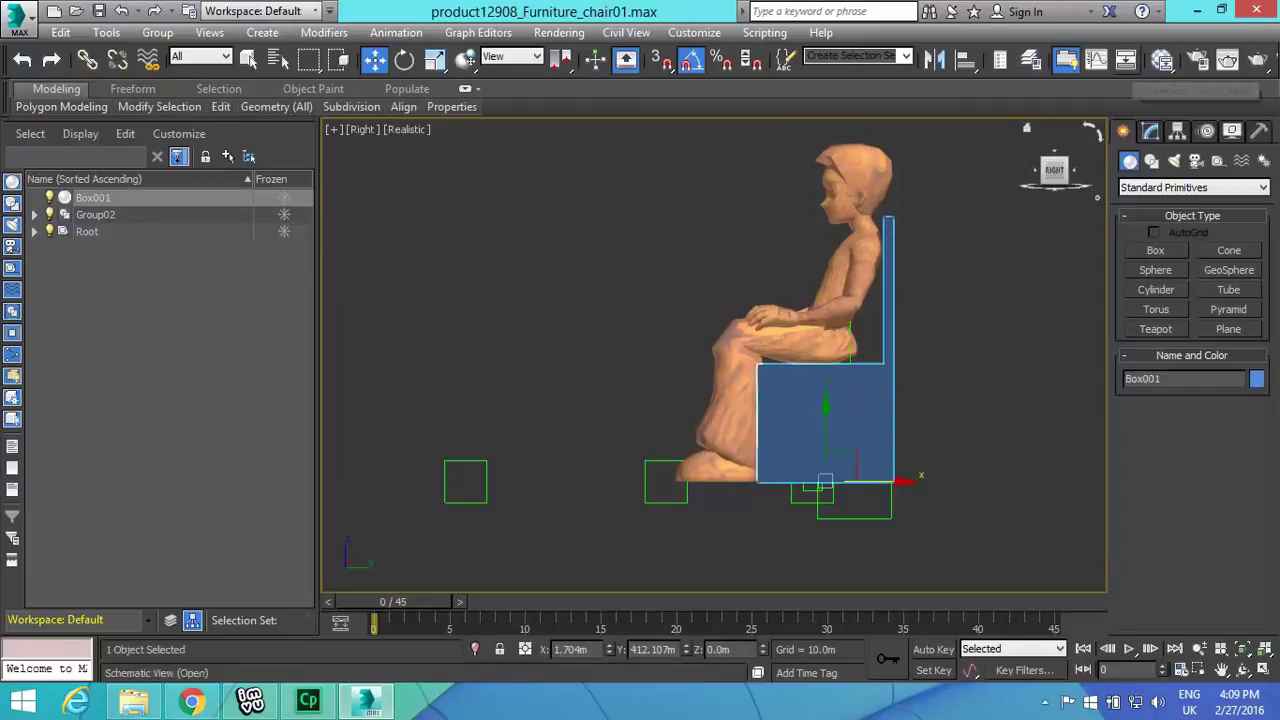
Step: Open the material editor and look through the available material and map types
click(1162, 60)
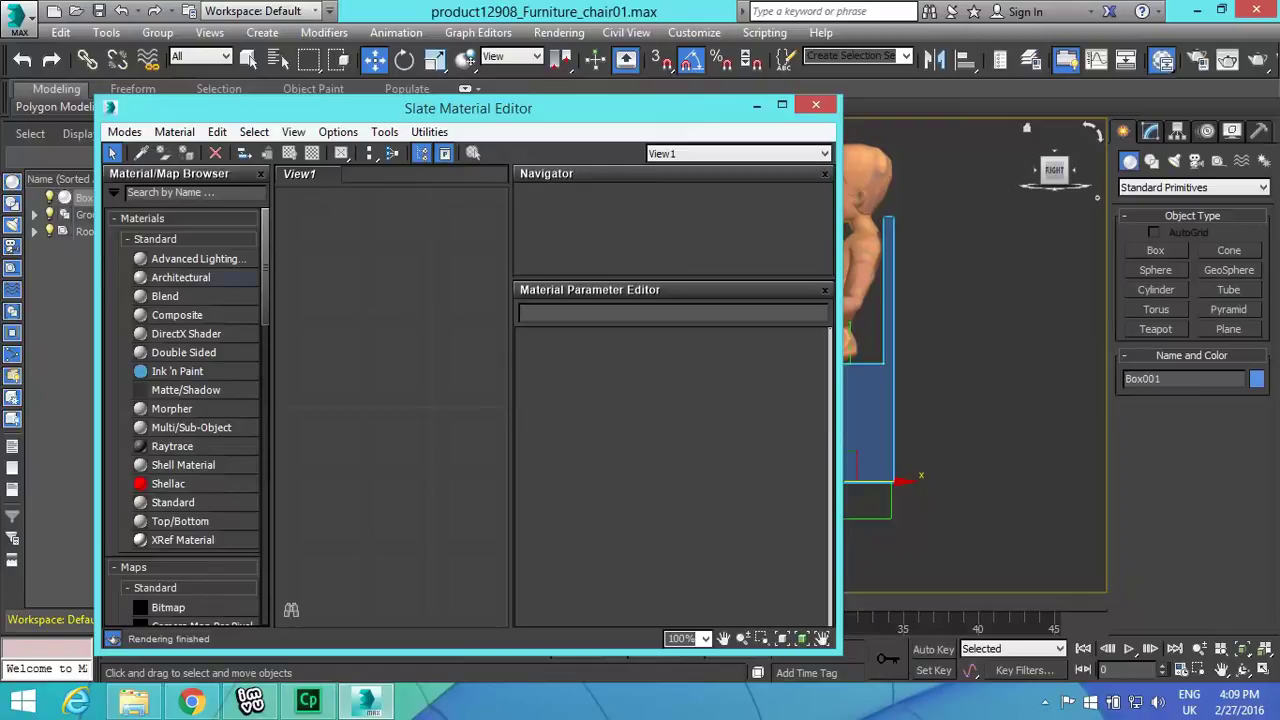
scroll(185, 400, down, 6)
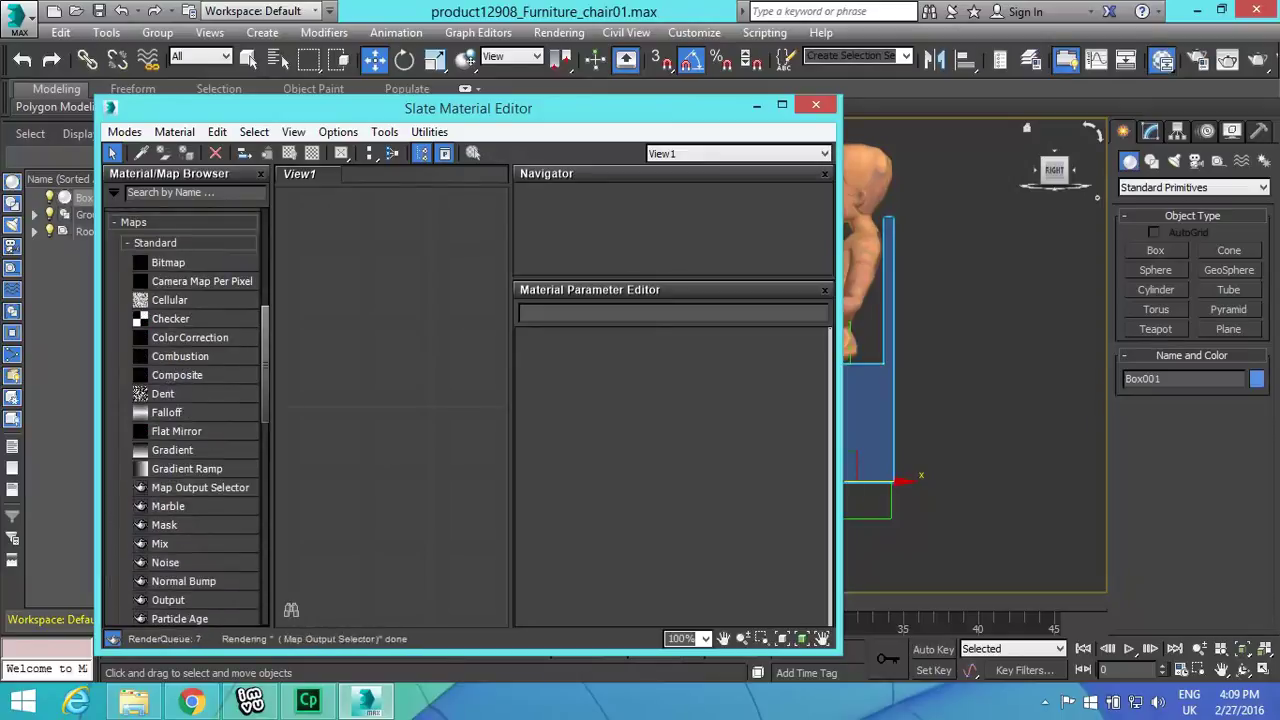
scroll(185, 400, up, 3)
scroll(185, 400, up, 1)
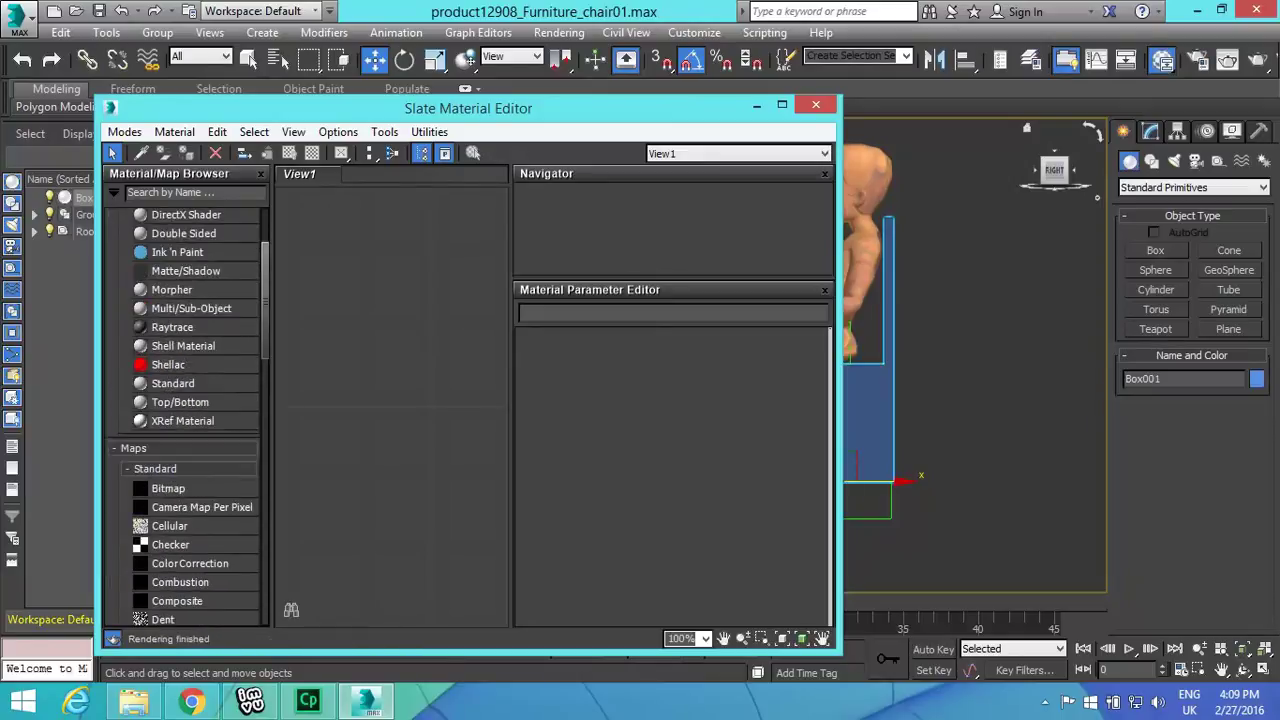
scroll(185, 400, up, 2)
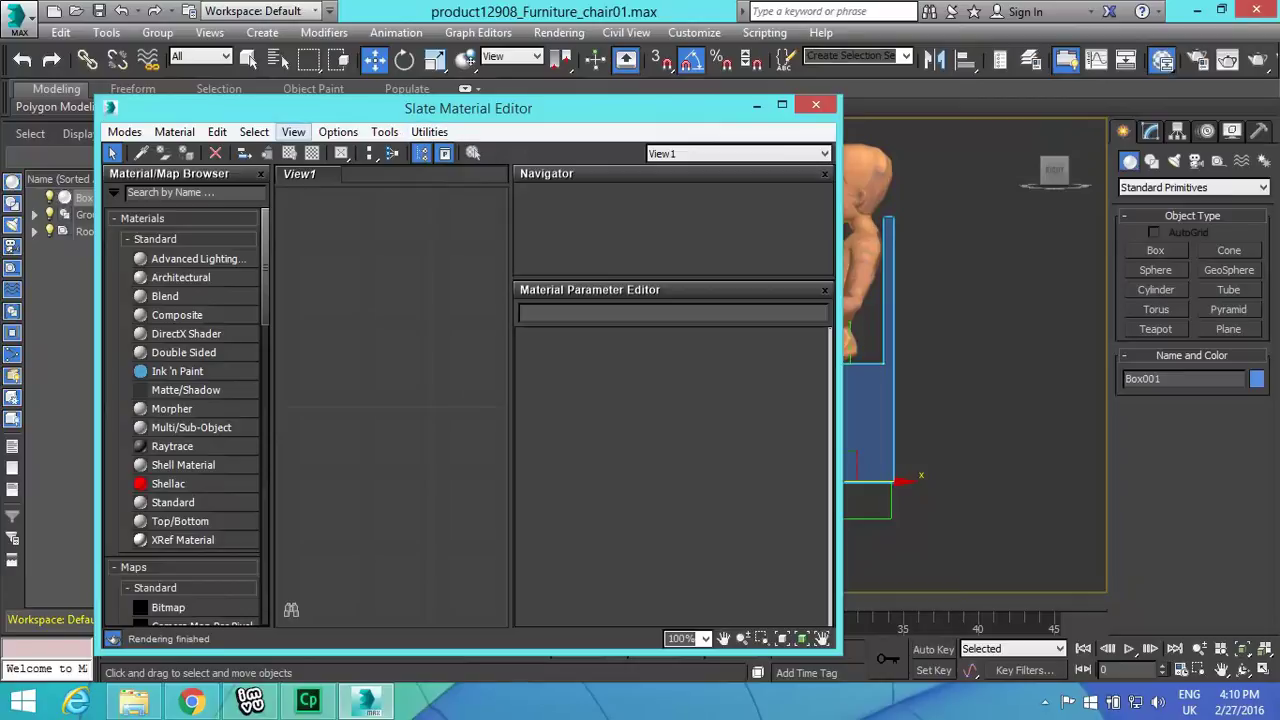
Step: Switch the material editor from Slate to the Compact Material Editor mode
click(293, 132)
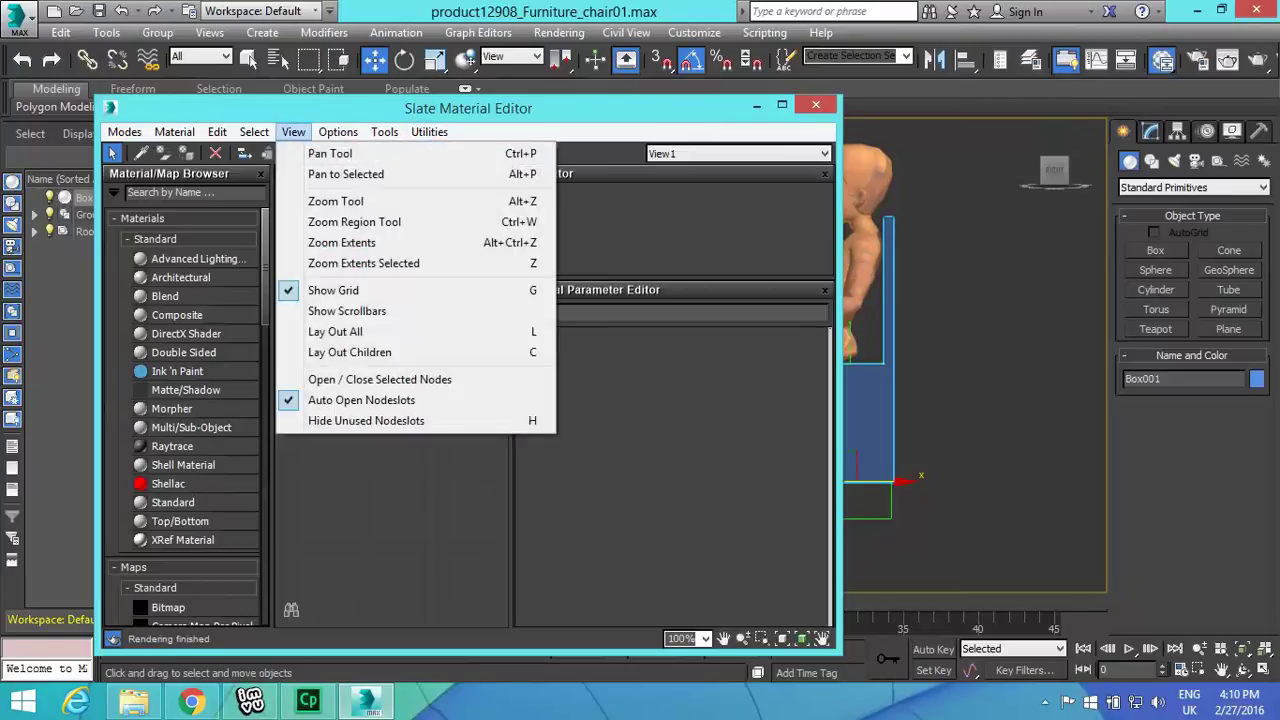
mouse_move(338, 132)
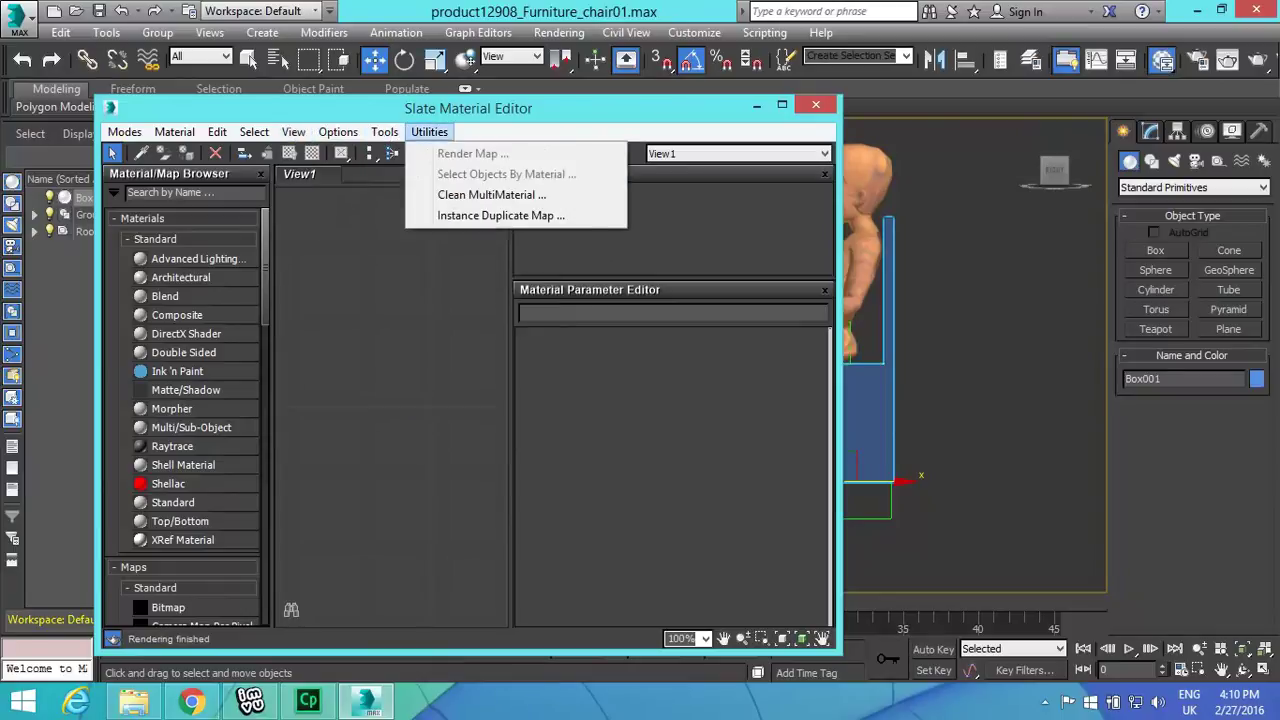
mouse_move(254, 132)
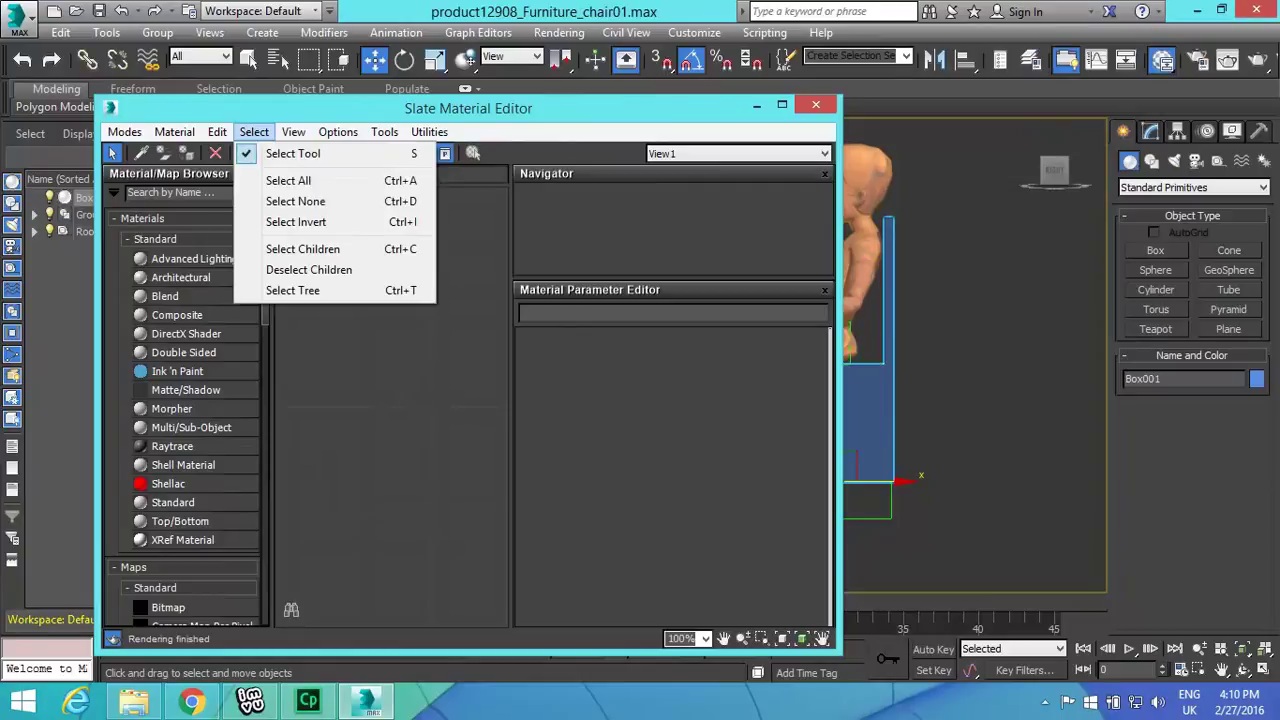
key(Right)
key(Left)
key(Left)
key(Left)
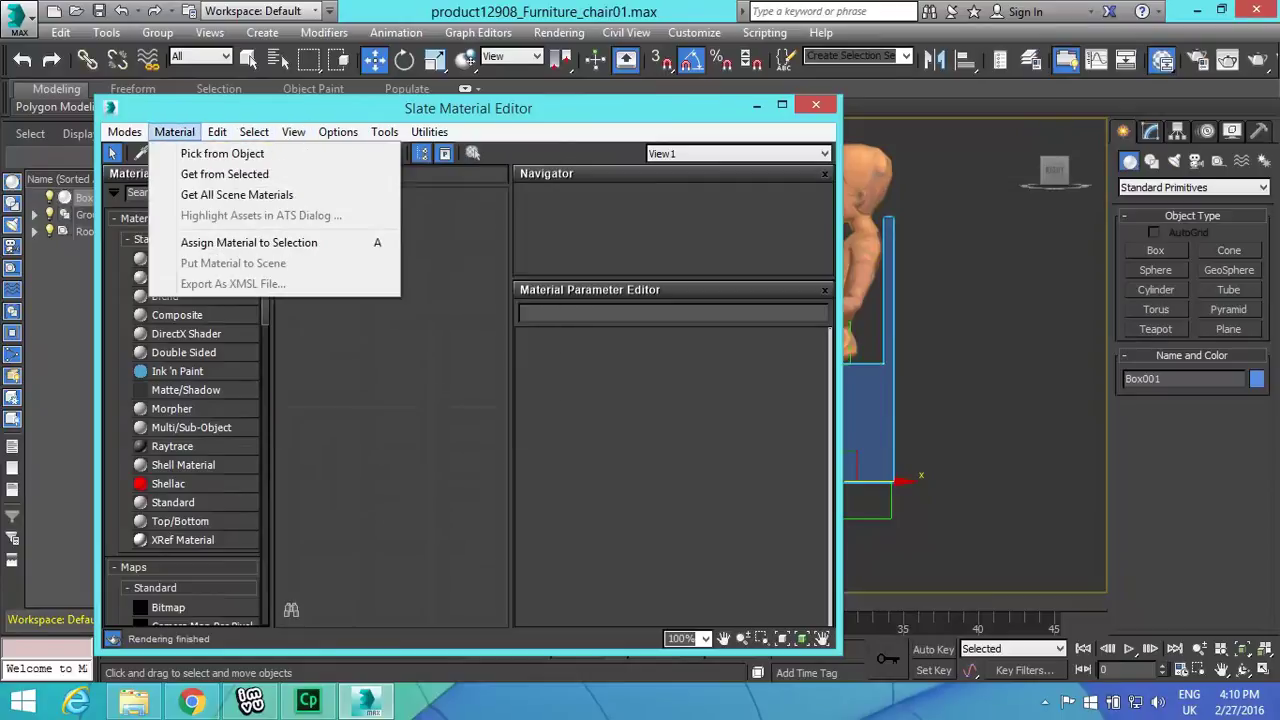
key(Left)
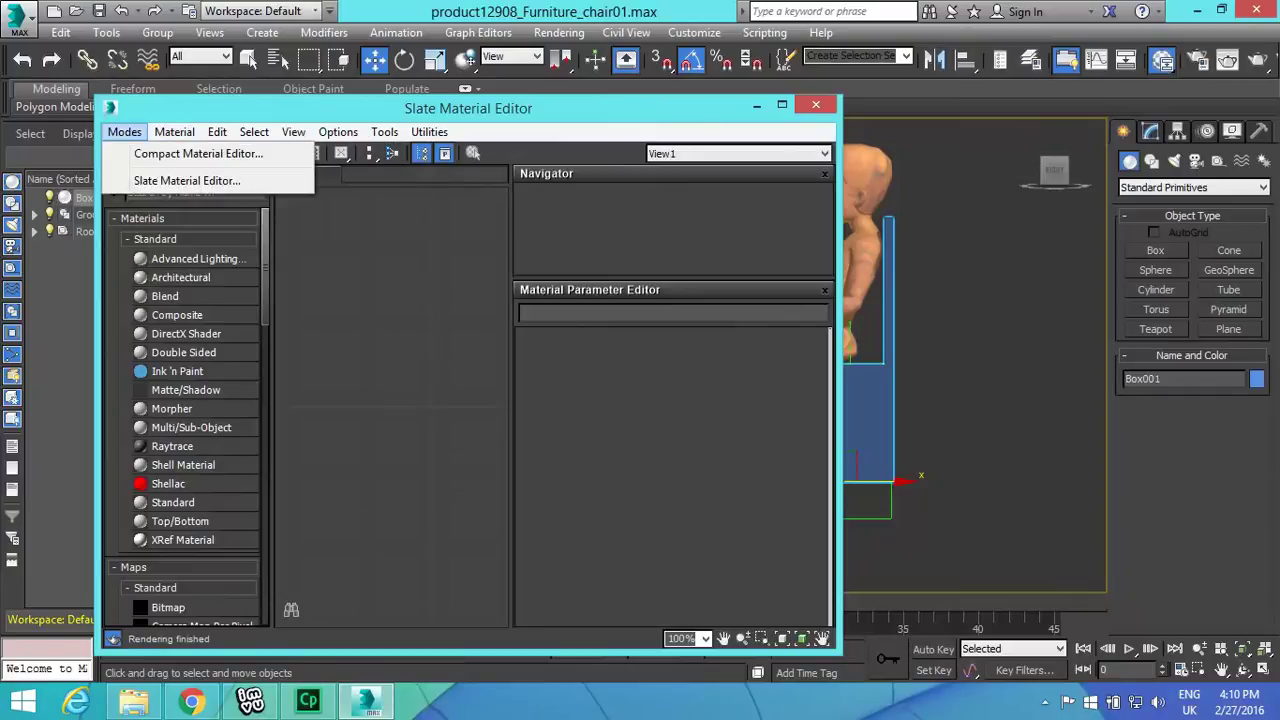
key(Right)
key(Left)
key(Down)
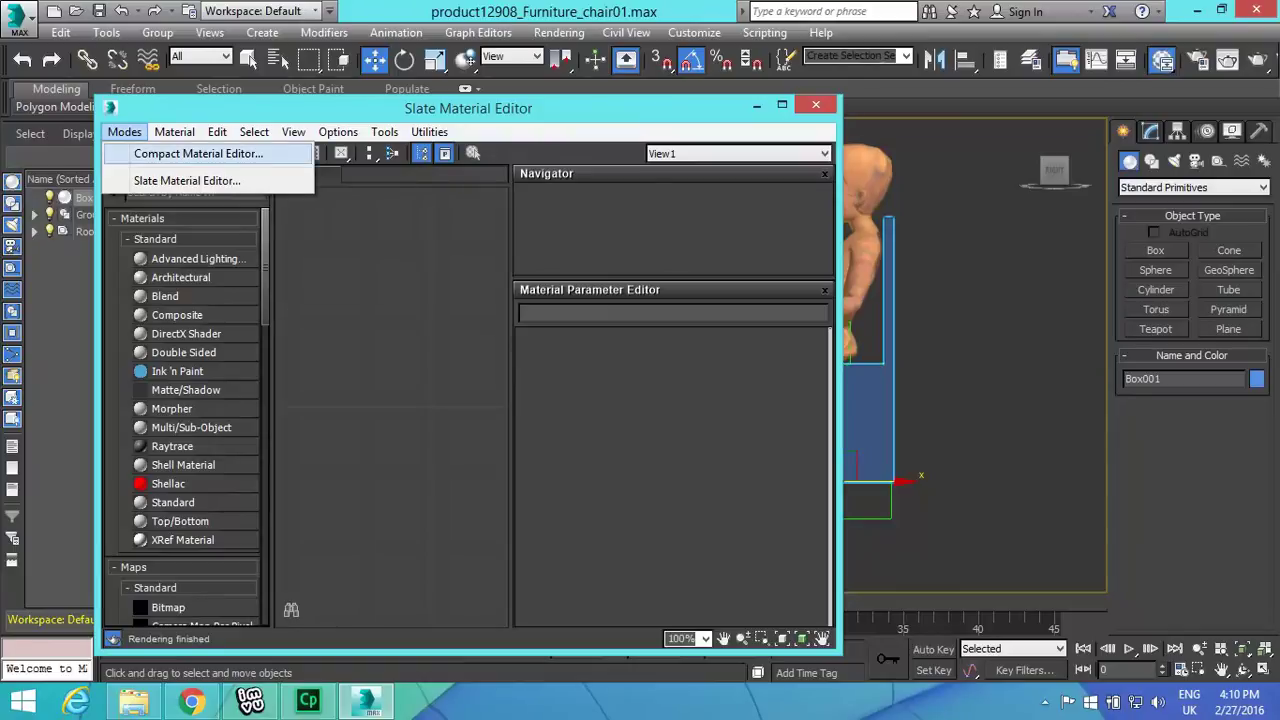
key(Return)
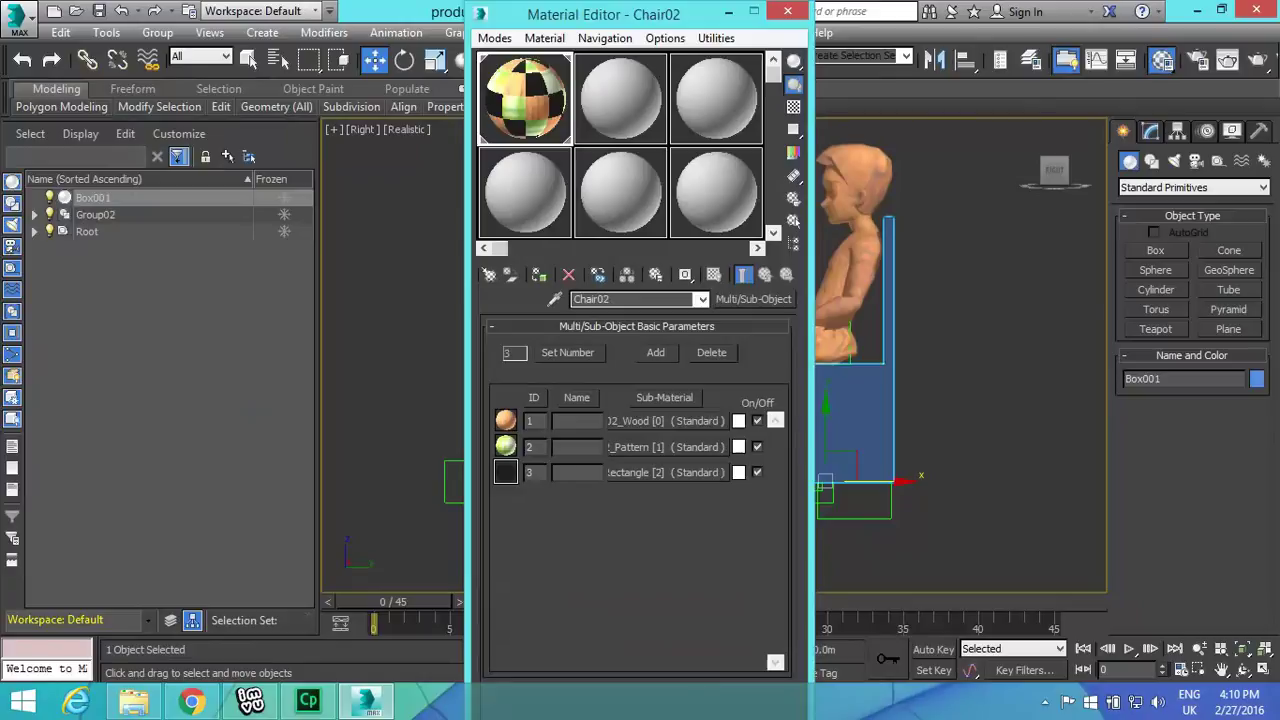
Step: Assign the Chair02 Multi/Sub-Object material to the selected chair, check it on the model, and close the material editor
drag(603, 14, 387, 14)
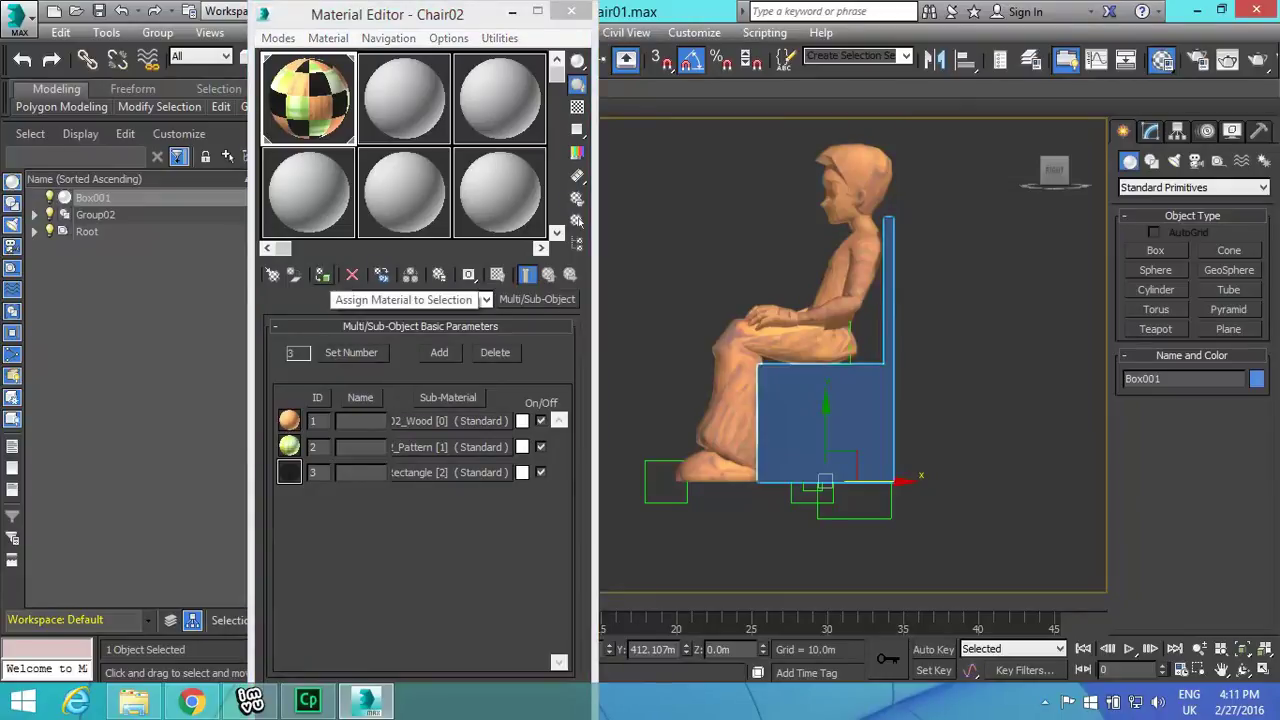
click(322, 274)
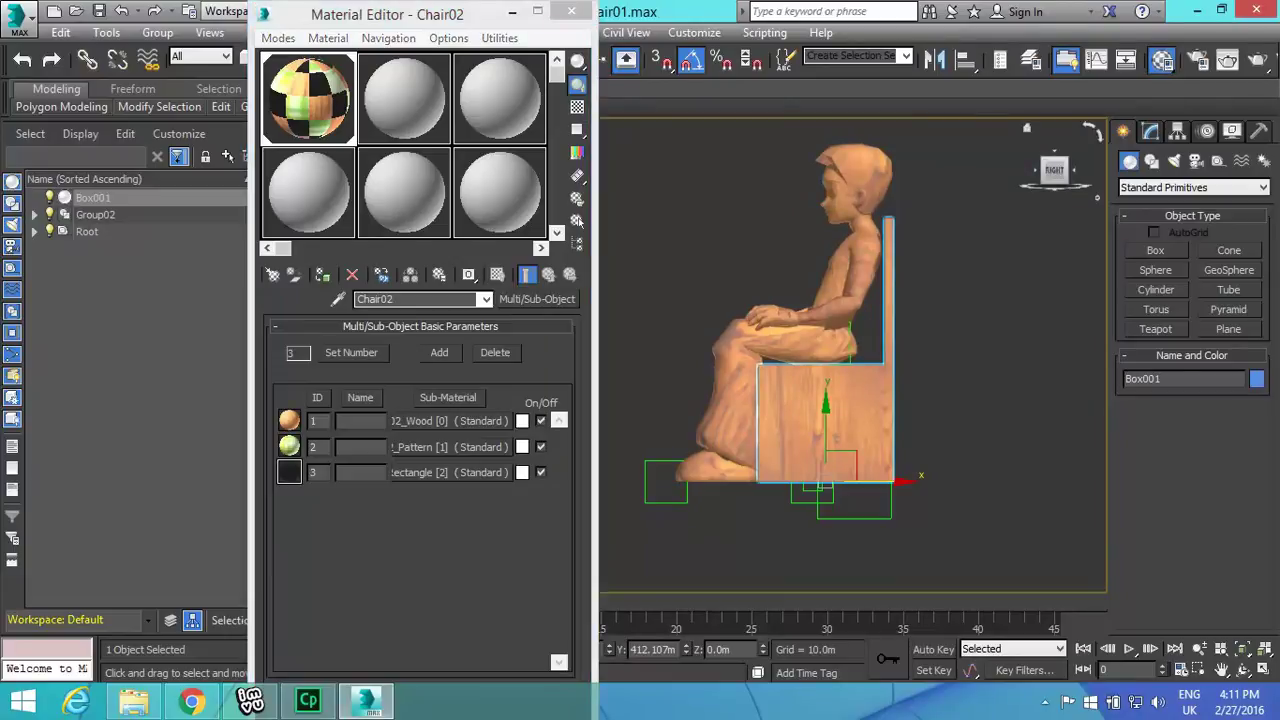
drag(1054, 171, 890, 178)
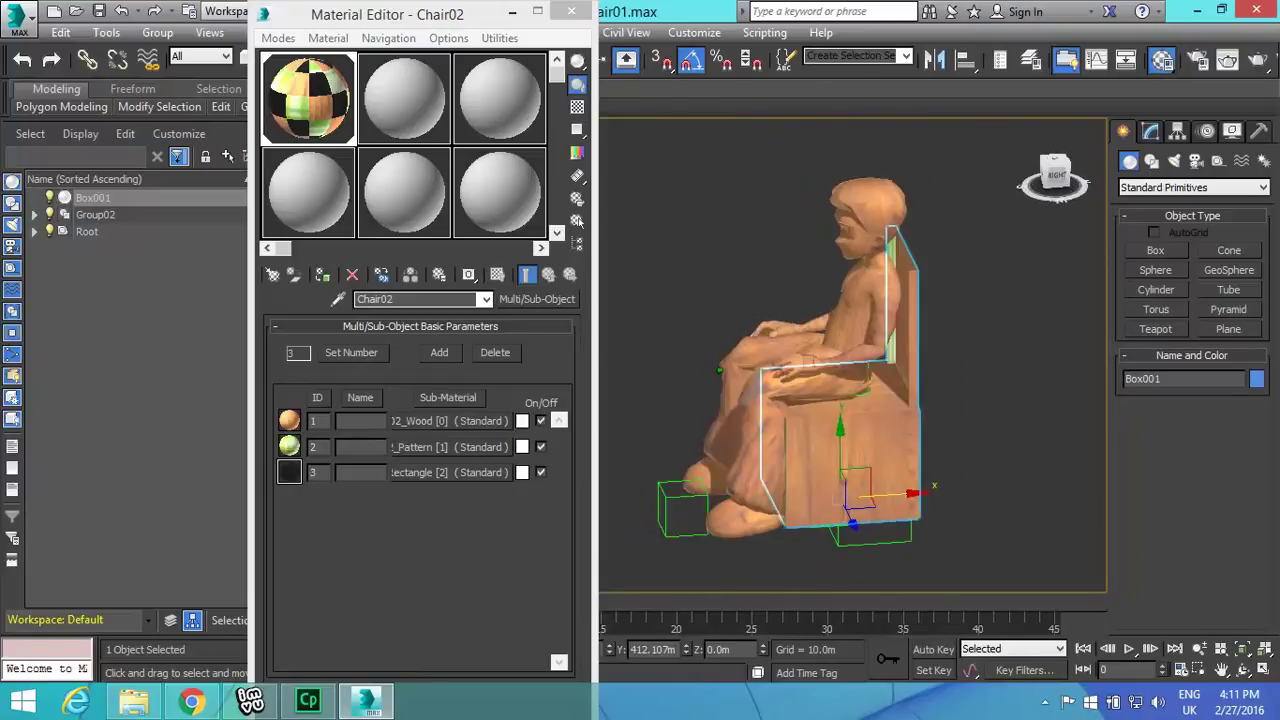
drag(888, 178, 822, 180)
alt+middle_drag(674, 353, 735, 452)
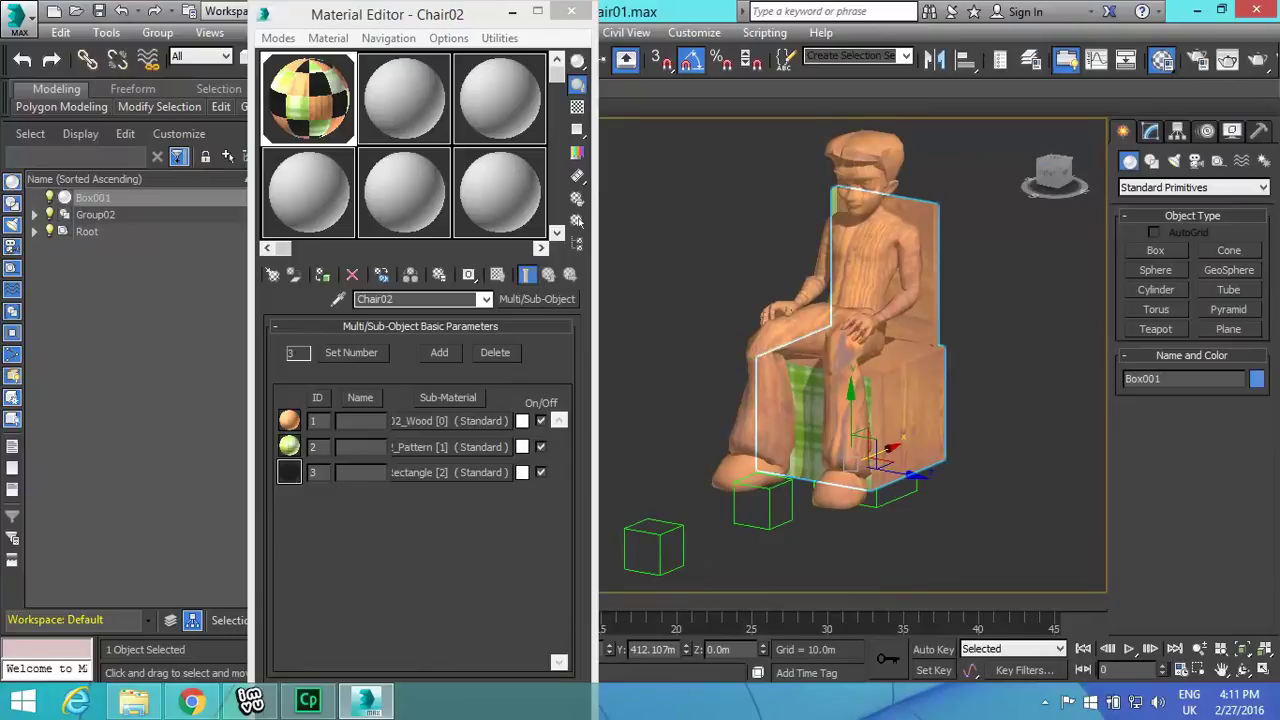
click(571, 11)
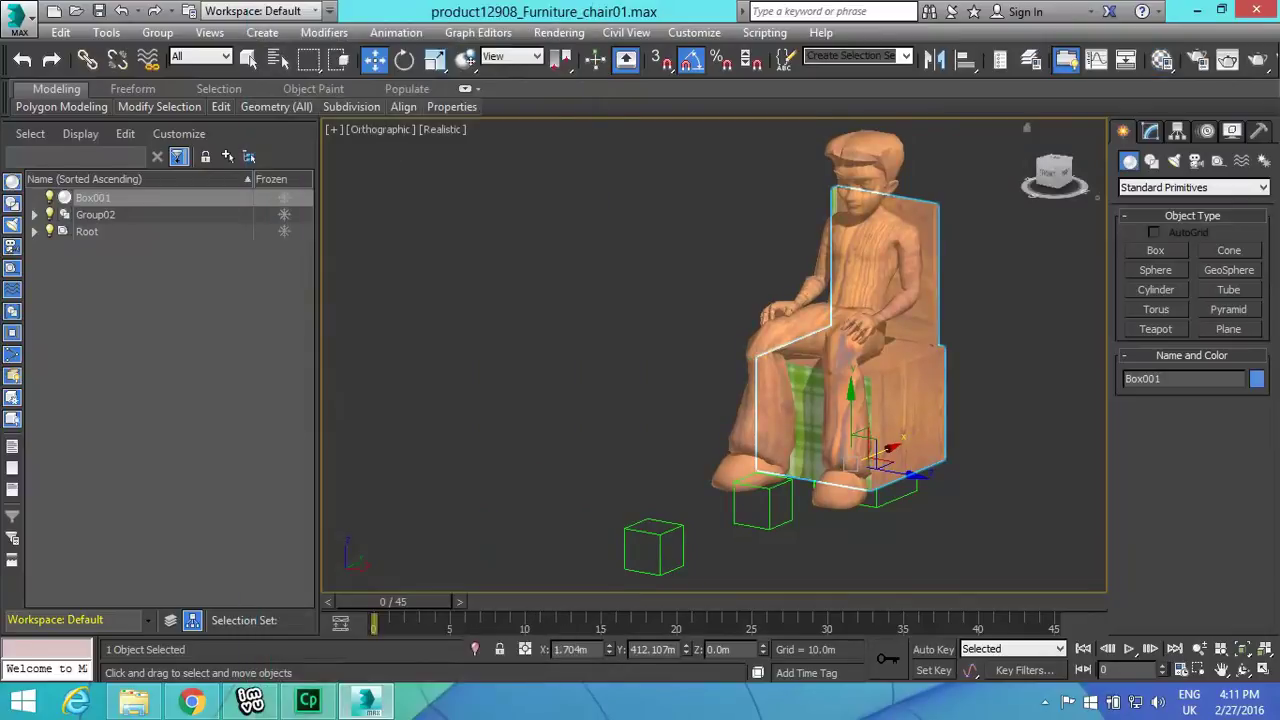
Step: Return to the Right view and delete the sitting avatar group Group02
click(1062, 175)
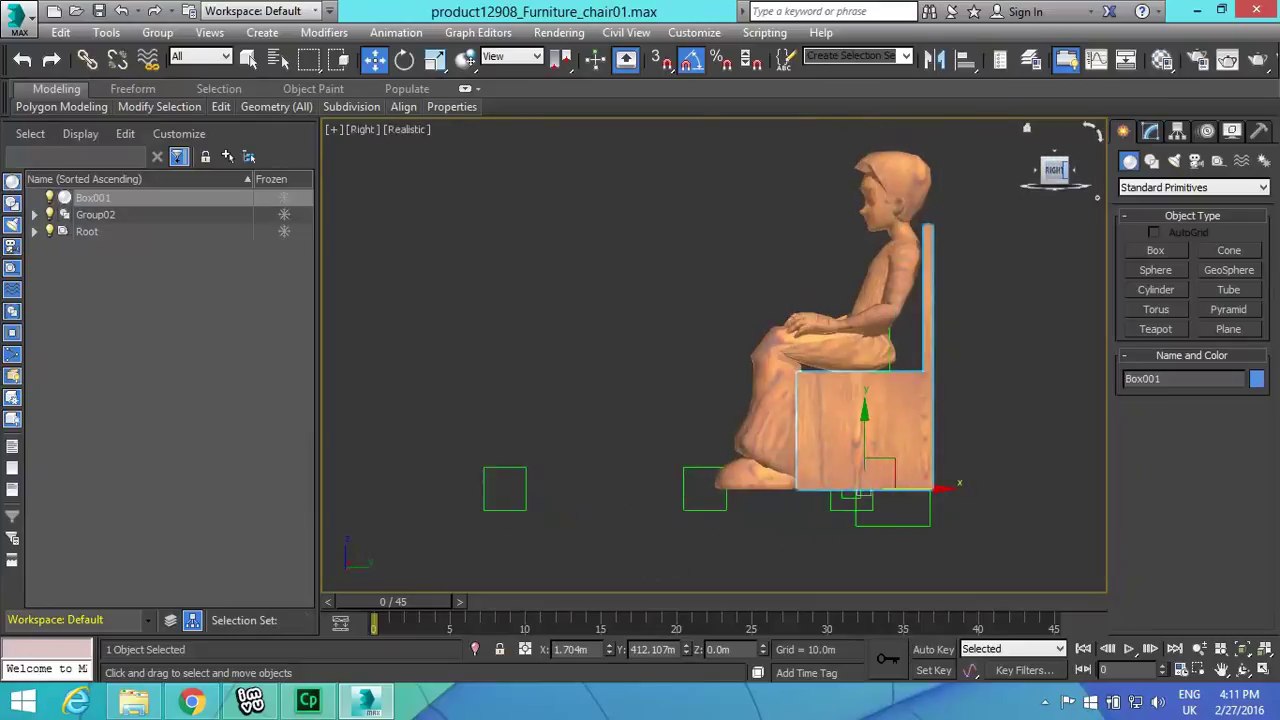
click(862, 335)
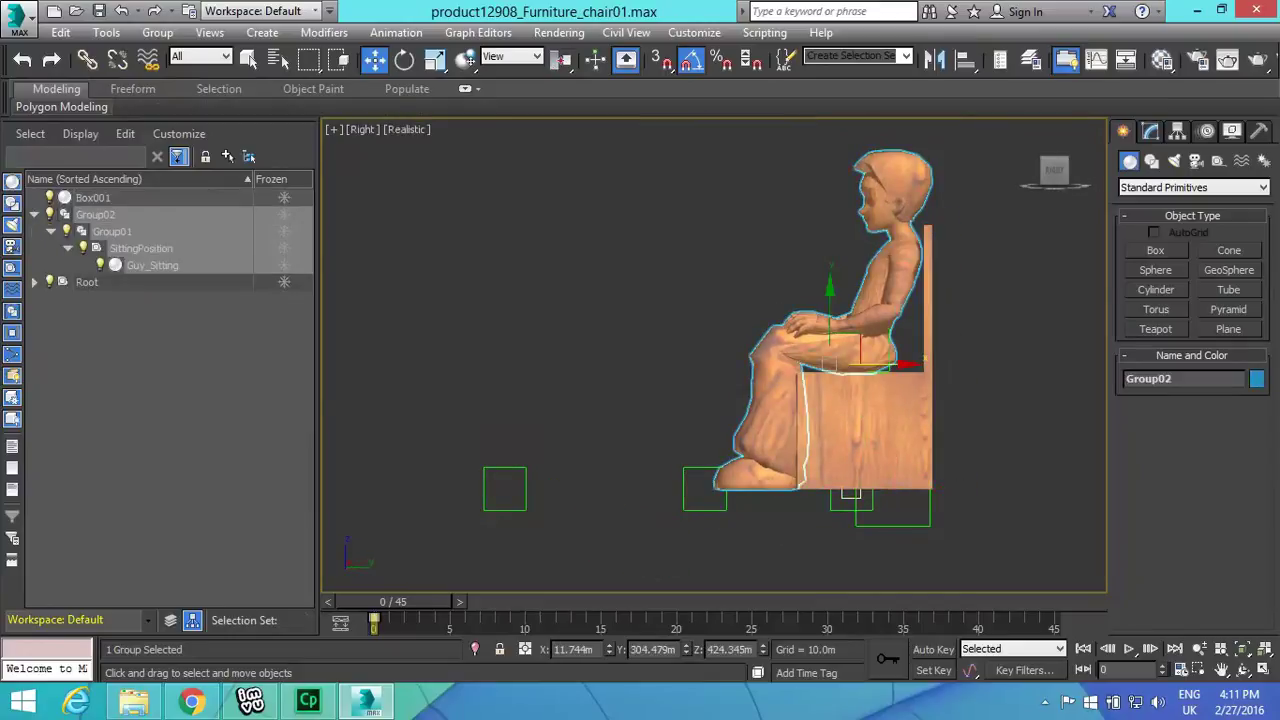
key(Delete)
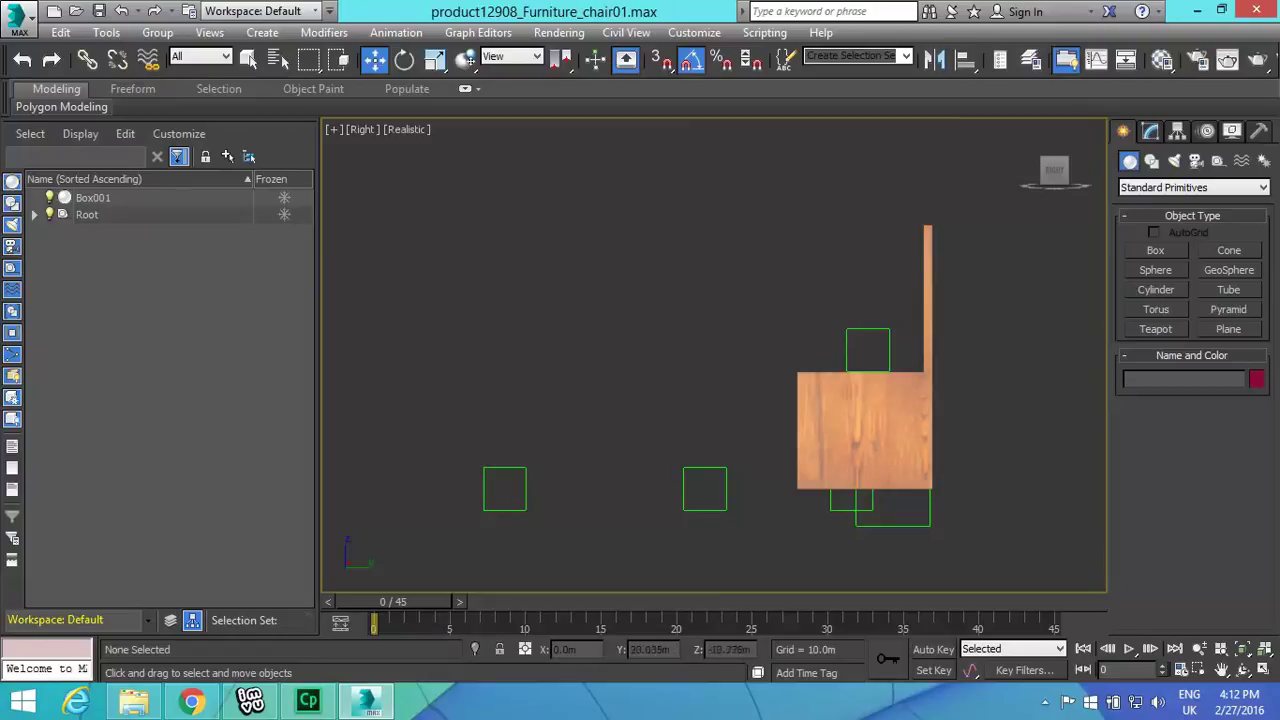
Step: Select the Handle01 helper above the seat, and switch to IMVU briefly to look around the furnished chat room
click(867, 355)
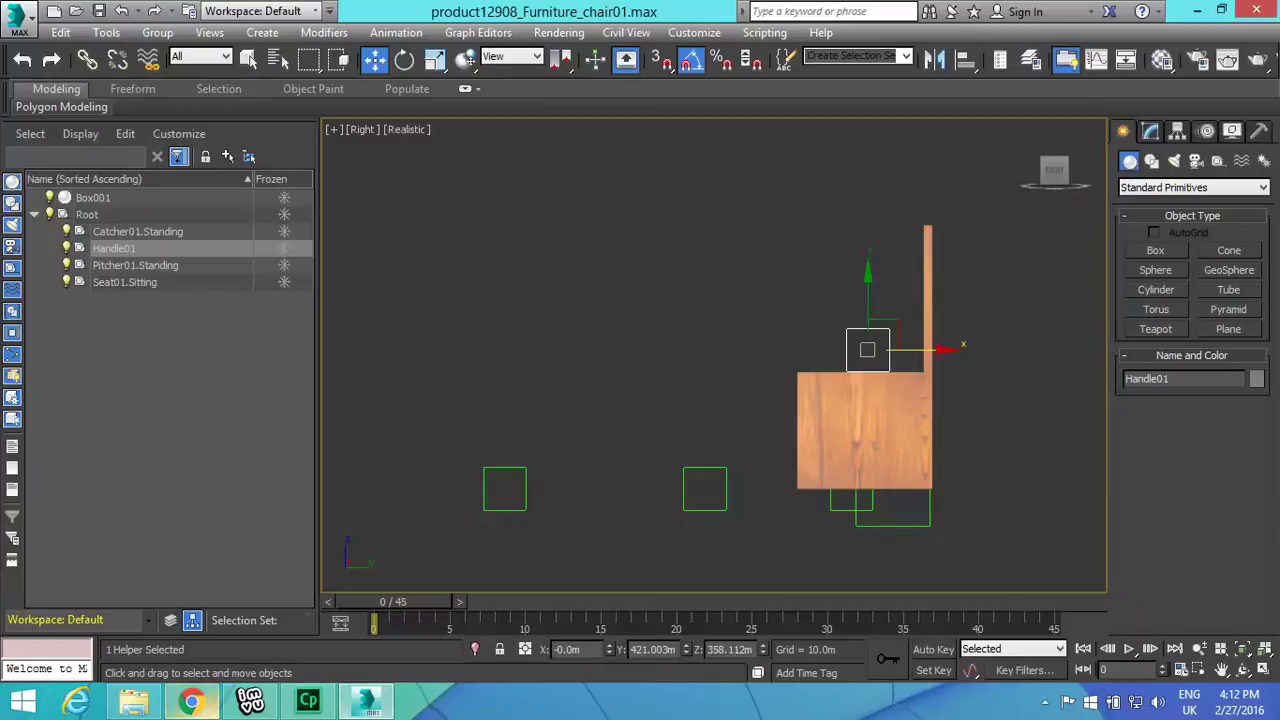
click(250, 700)
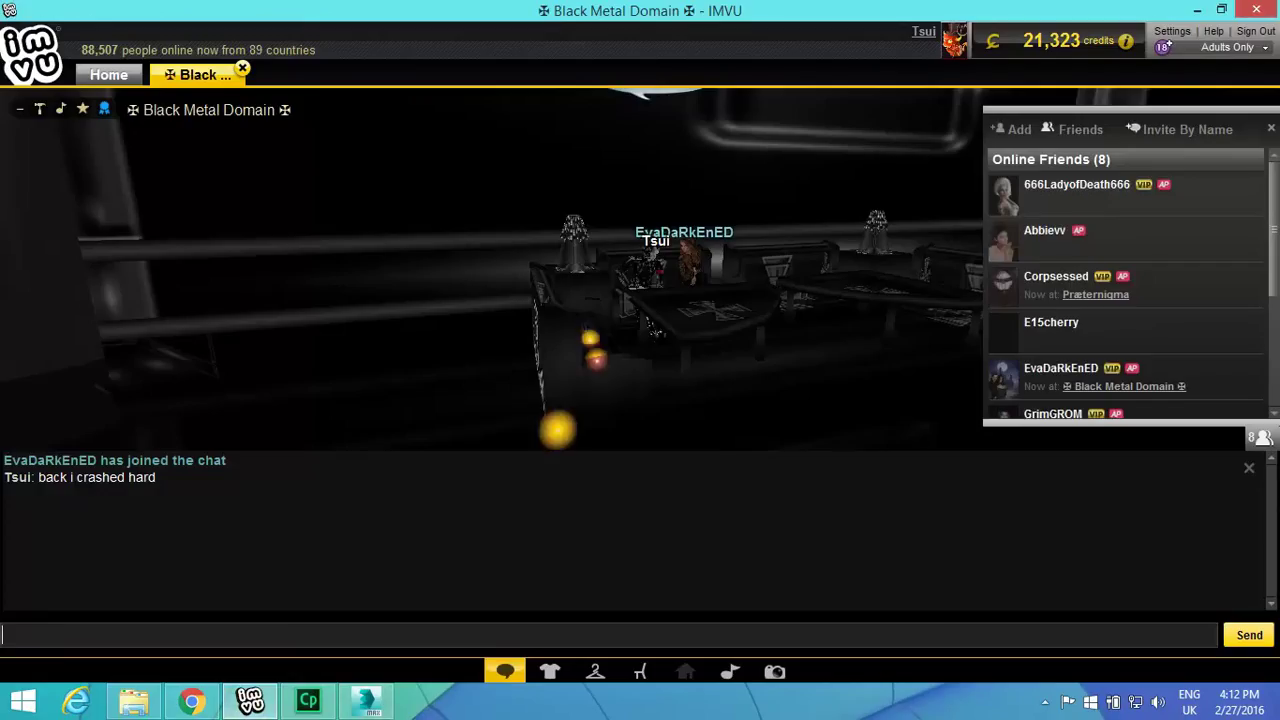
scroll(565, 385, down, 5)
drag(600, 370, 550, 370)
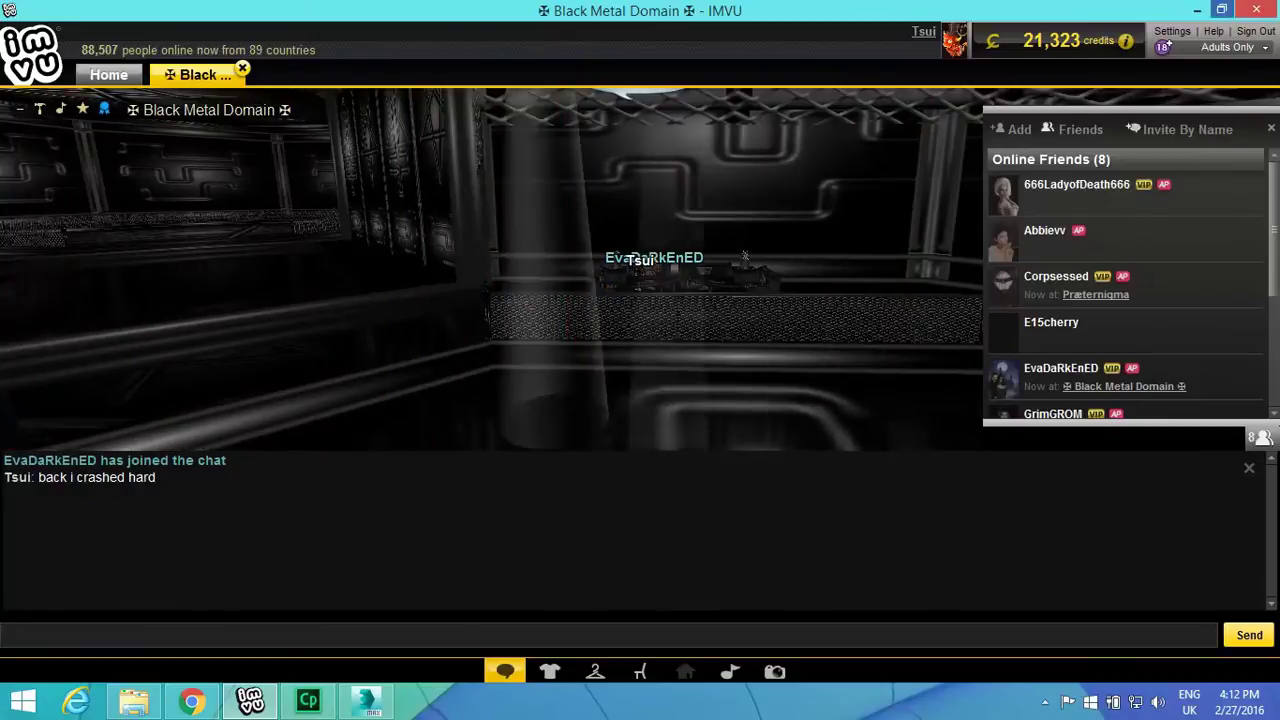
click(1197, 10)
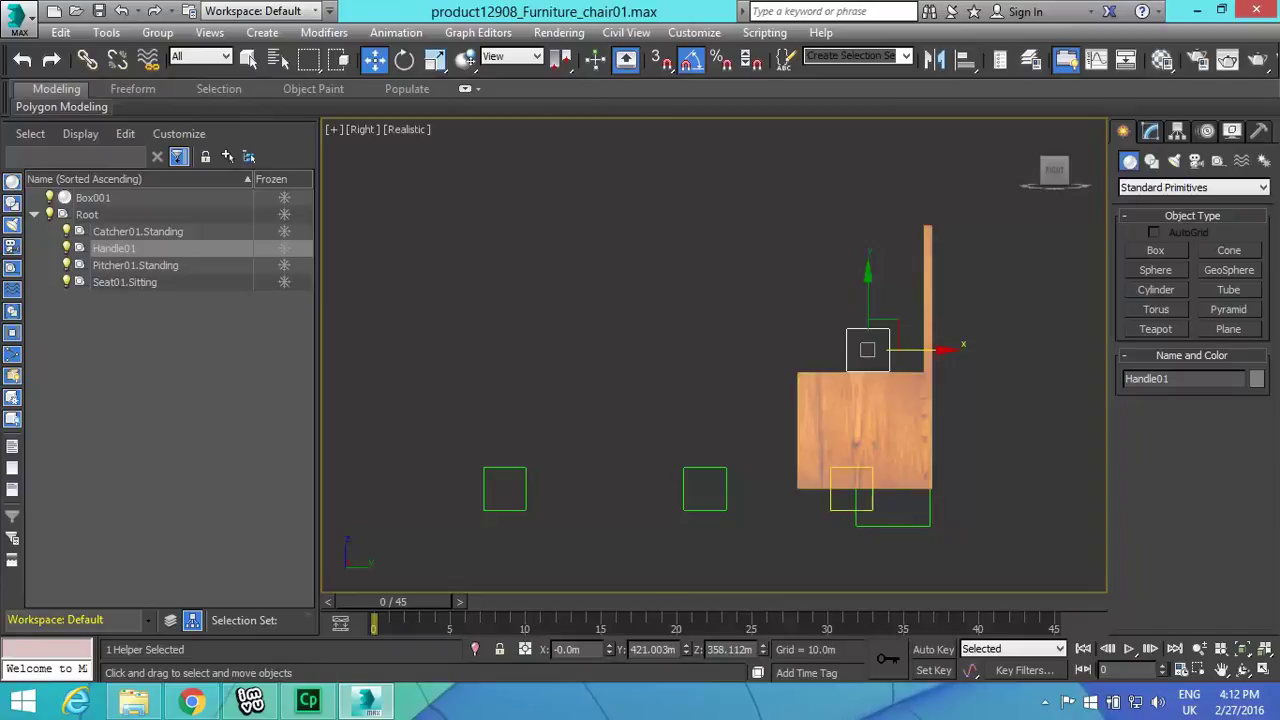
Step: Inspect the Seat01.Sitting helper below the chair and the Root node in the scene hierarchy
click(851, 497)
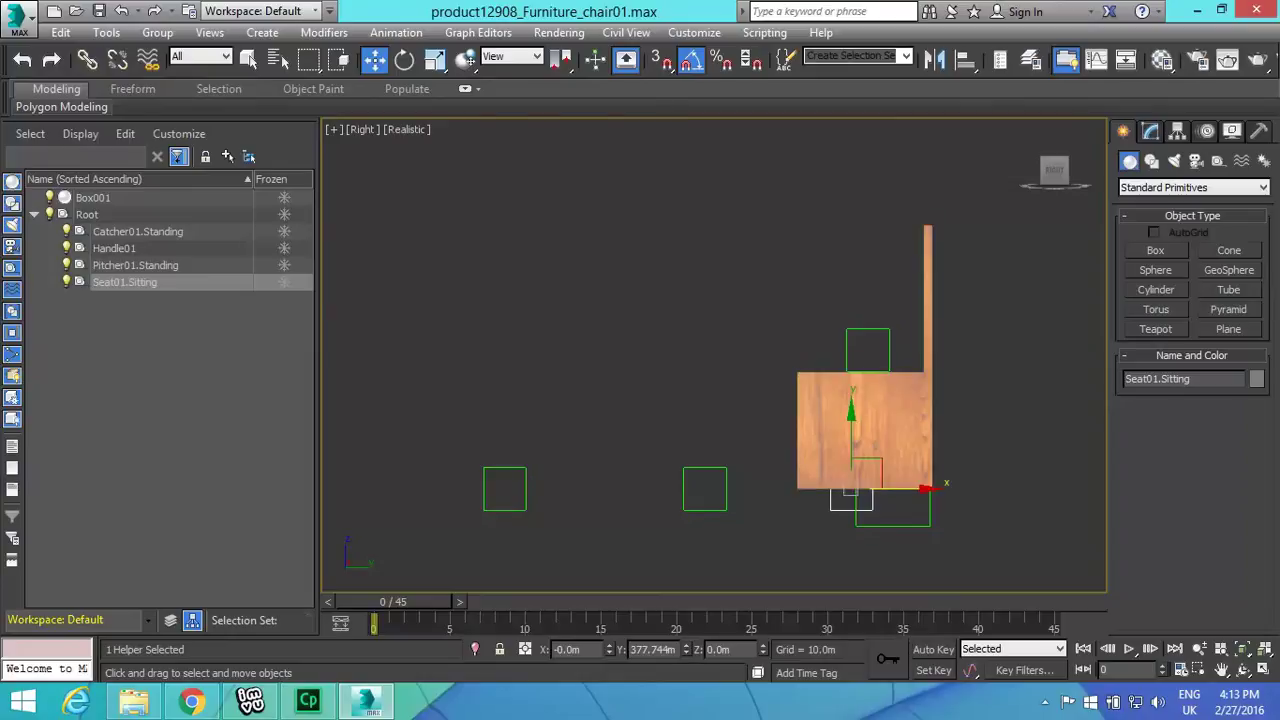
double_click(87, 215)
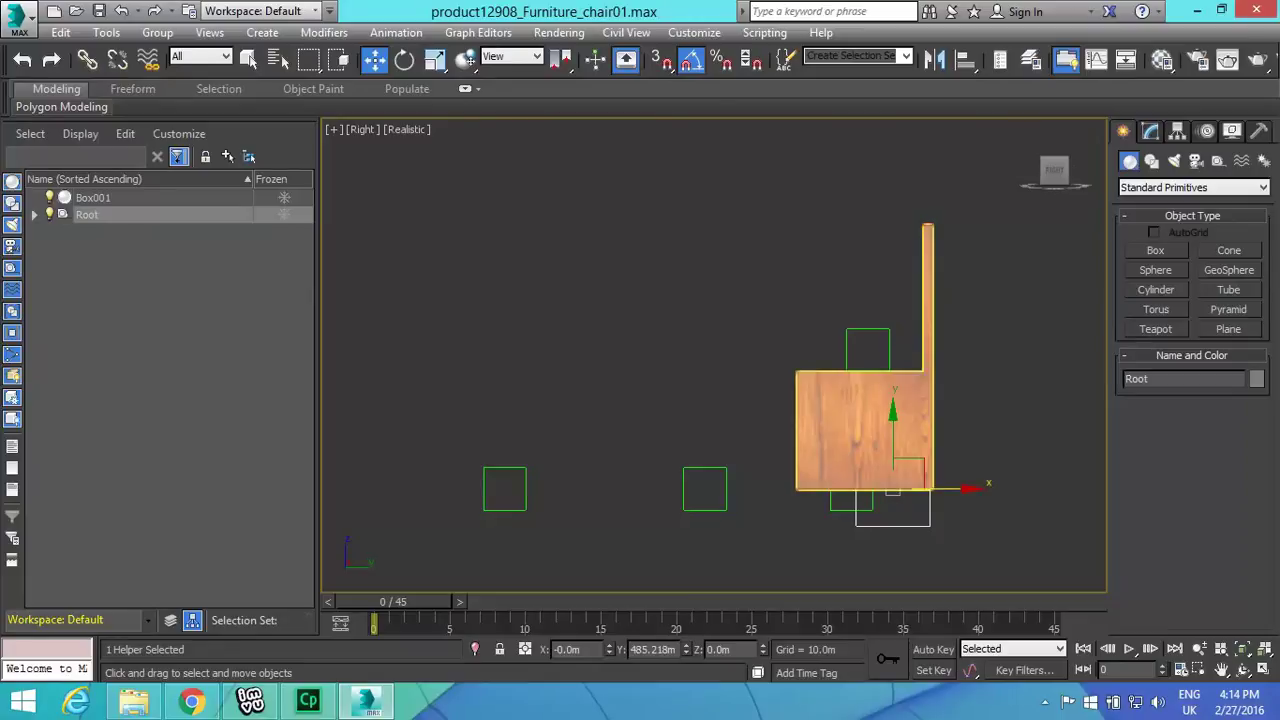
Step: Select the chair object Box001 and convert it to an Editable Poly
click(924, 388)
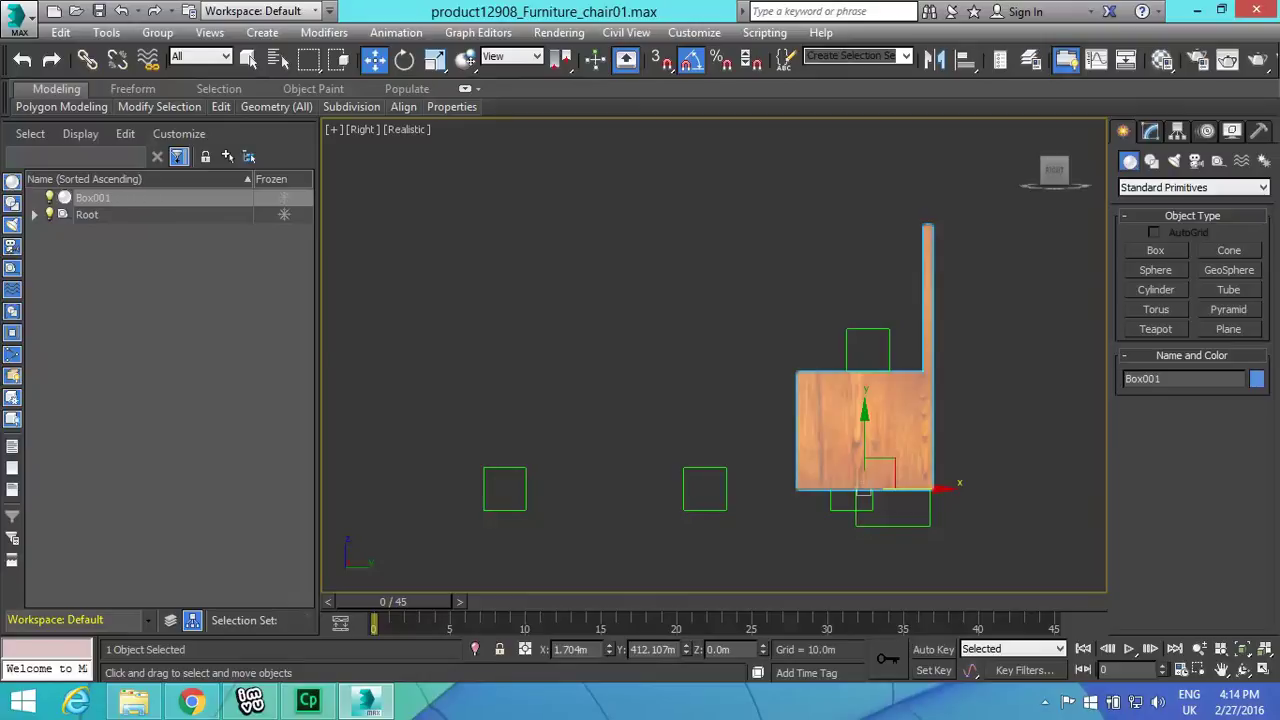
right_click(959, 395)
mouse_move(1000, 580)
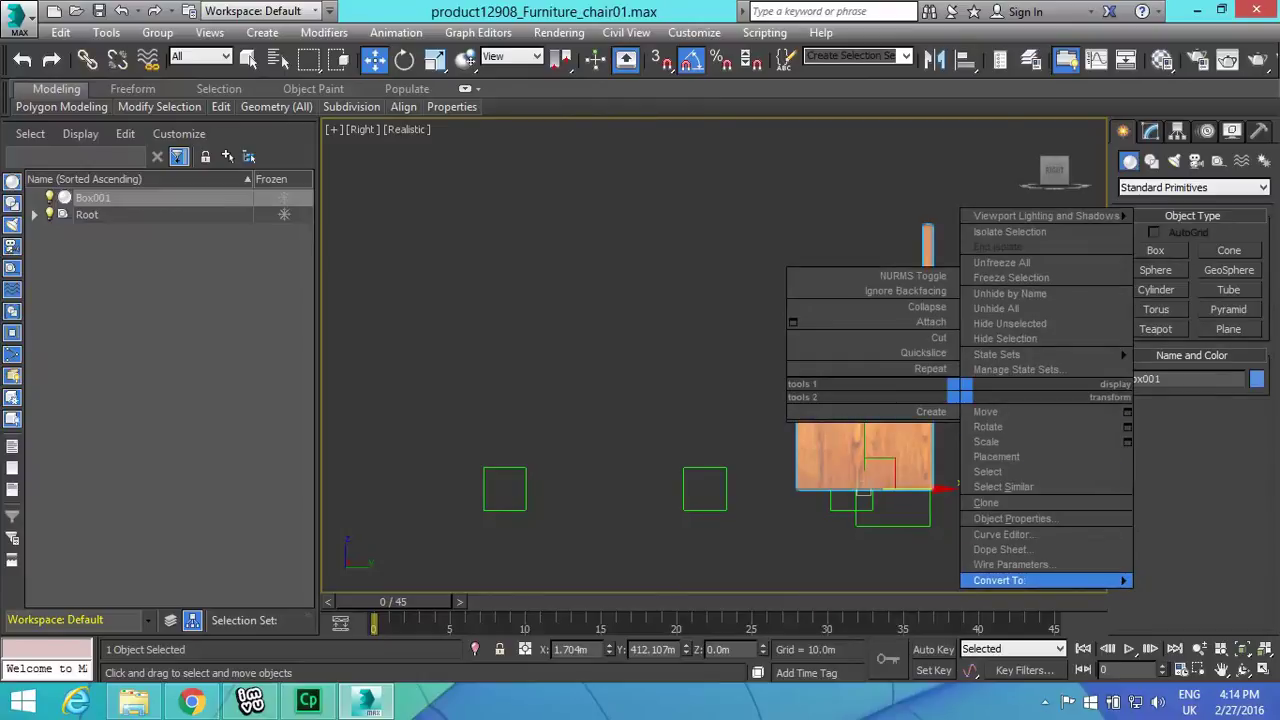
click(893, 595)
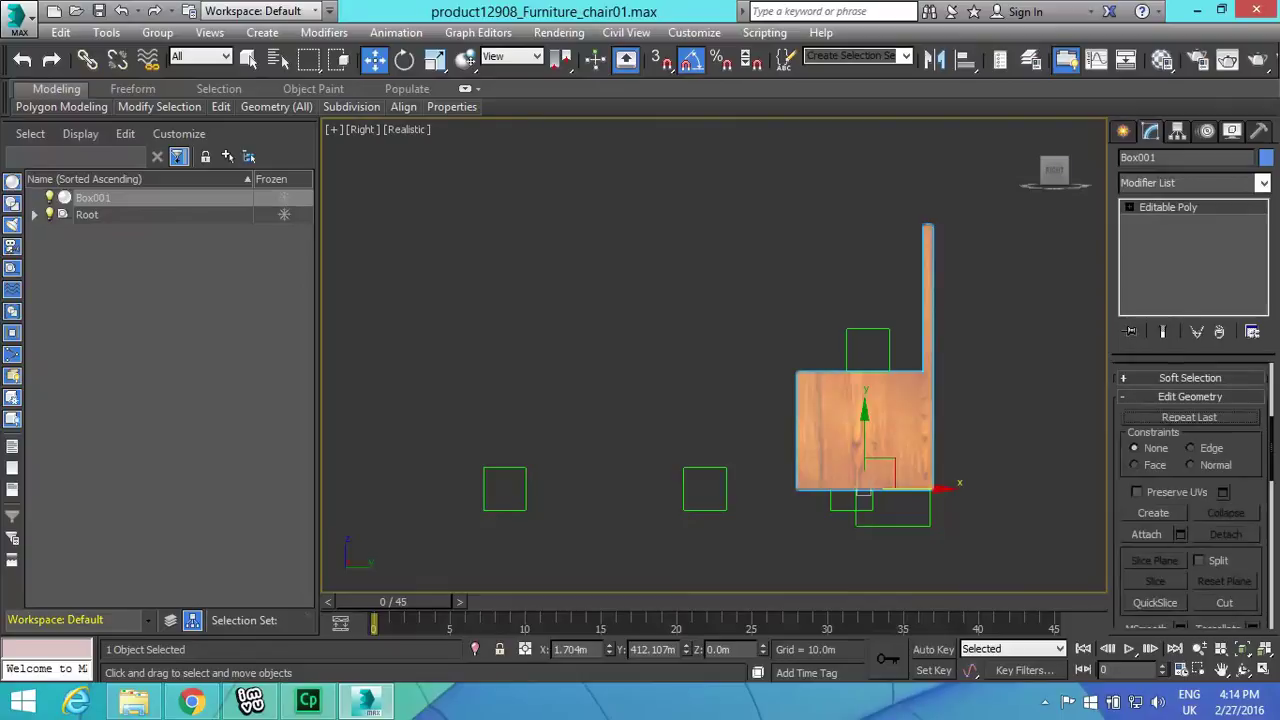
Step: Add a Skin modifier on top of the chair's Editable Poly
click(1263, 183)
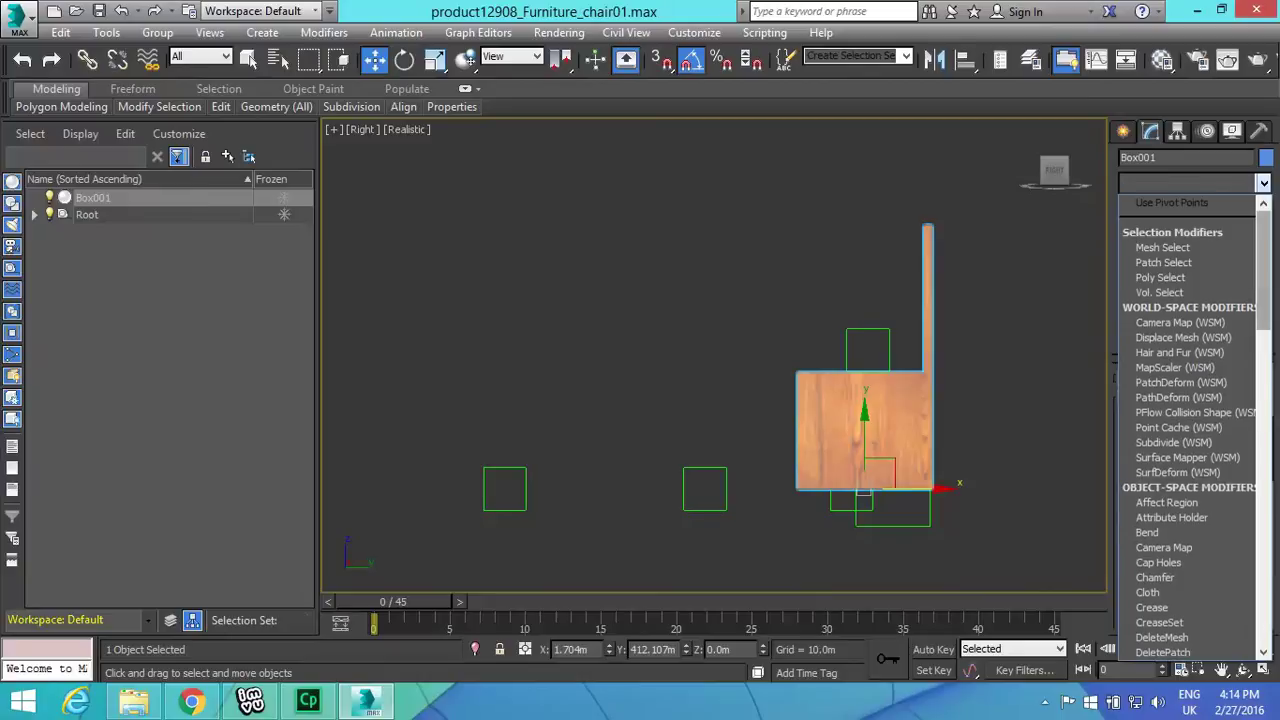
scroll(1190, 430, down, 10)
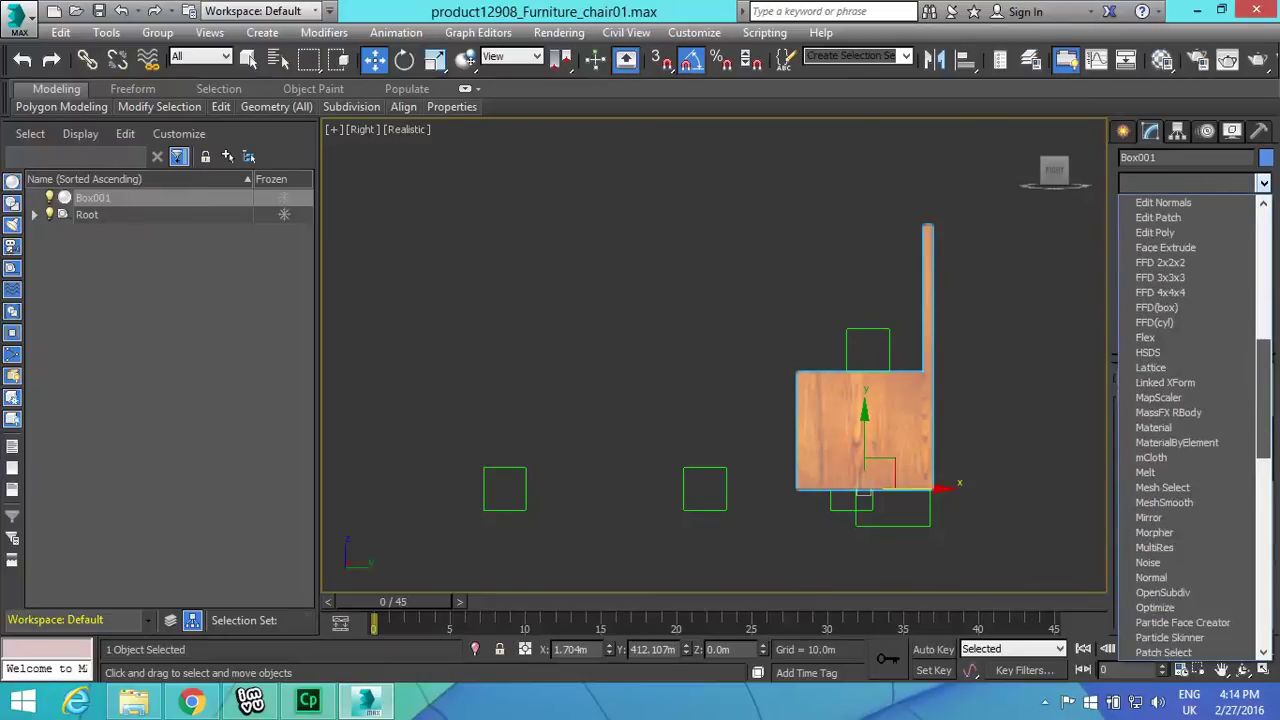
scroll(1190, 430, down, 4)
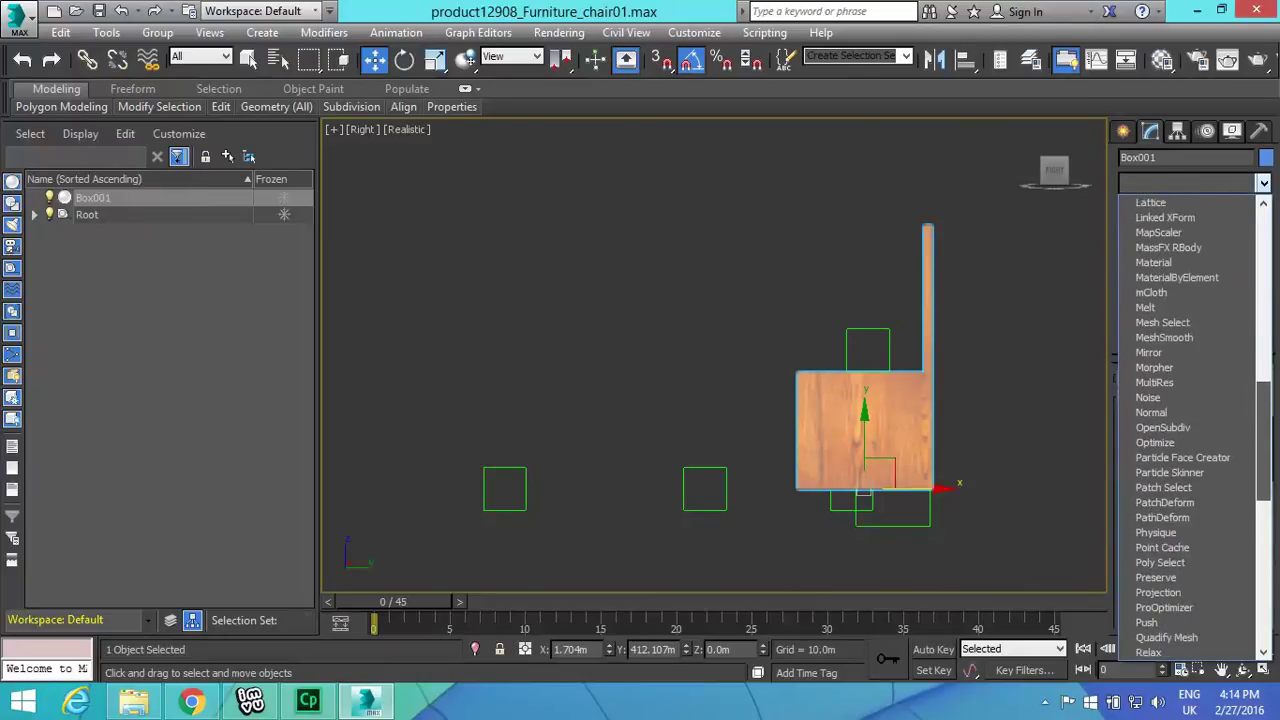
scroll(1190, 430, down, 2)
scroll(1190, 430, down, 1)
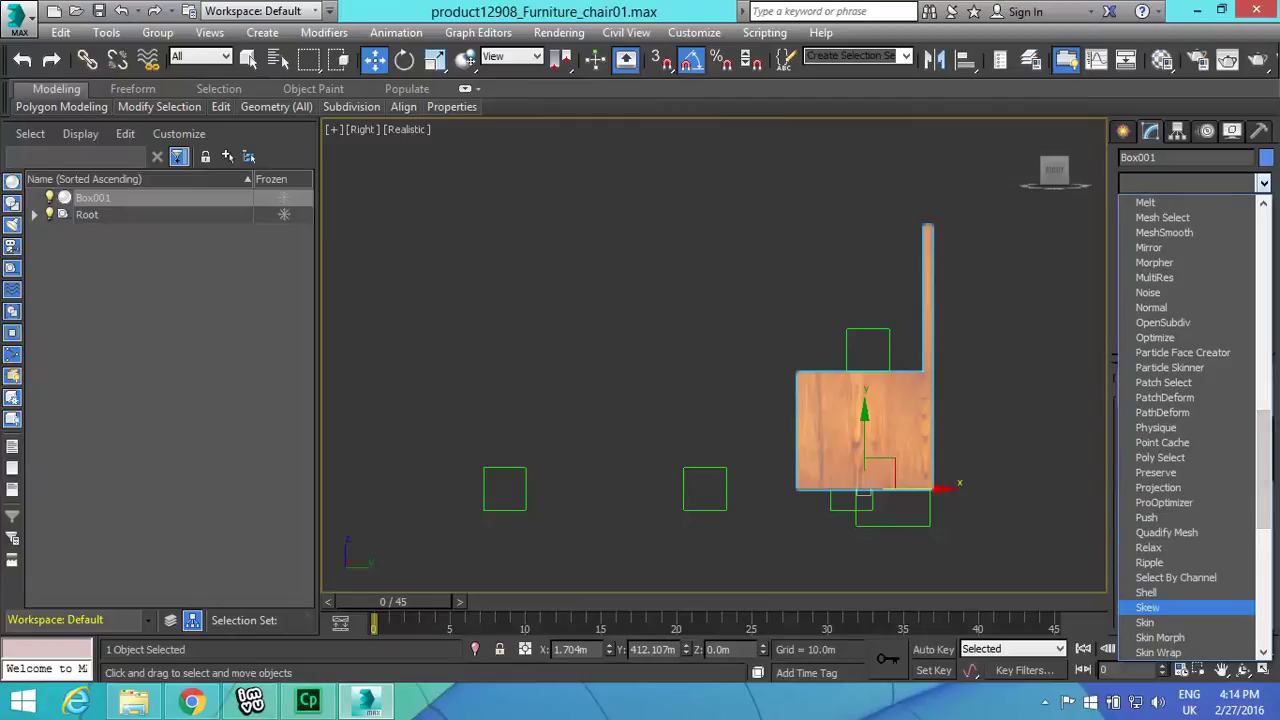
click(1145, 622)
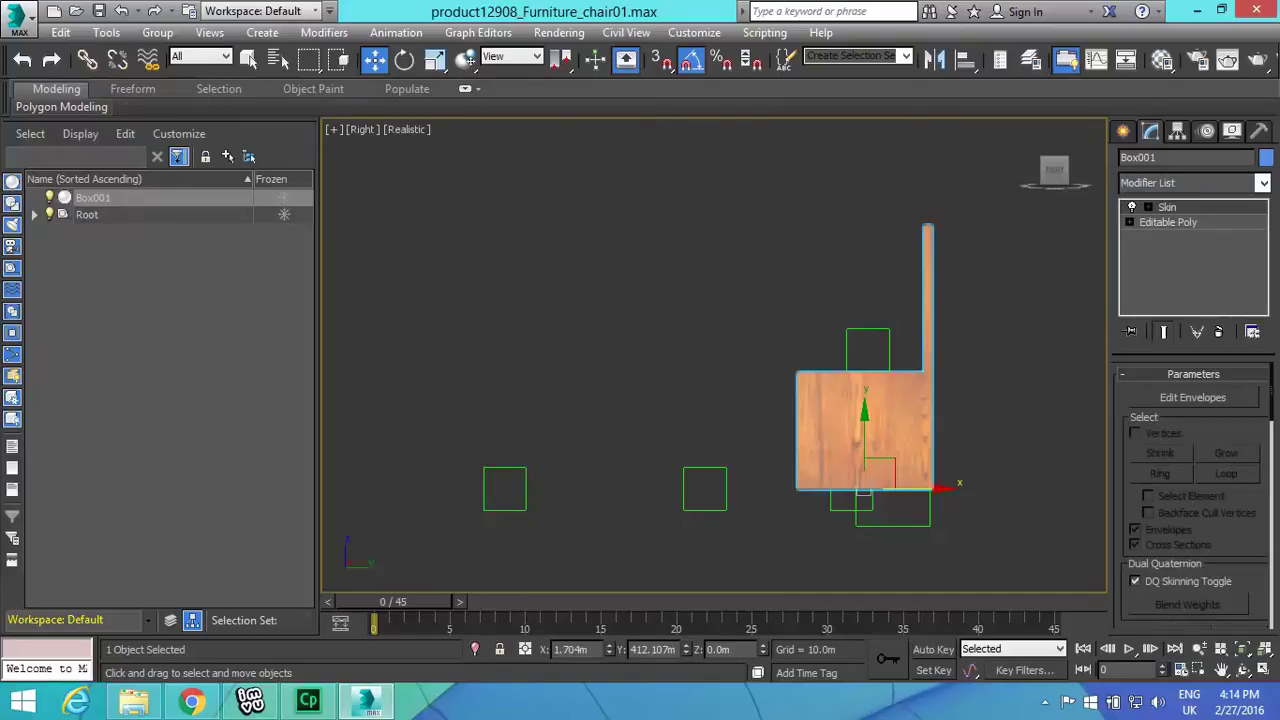
Step: Add the Root node as a bone in the chair's Skin modifier
scroll(1193, 490, down, 7)
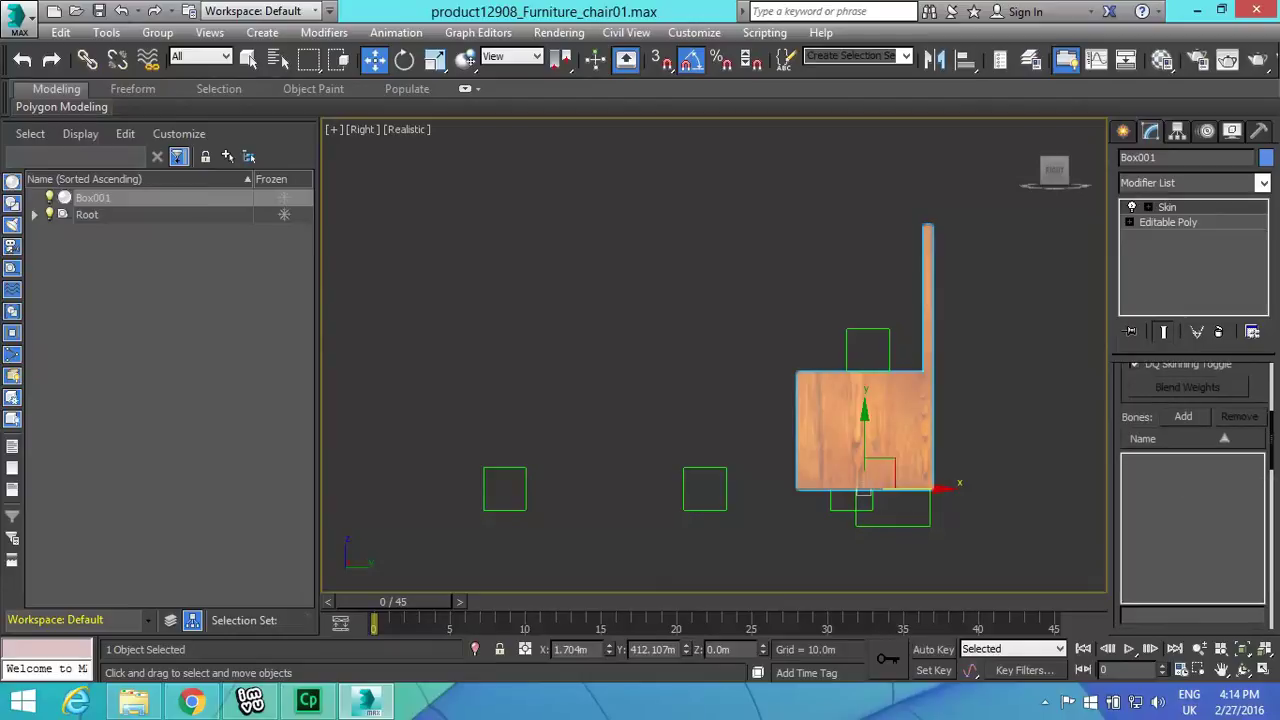
click(1183, 416)
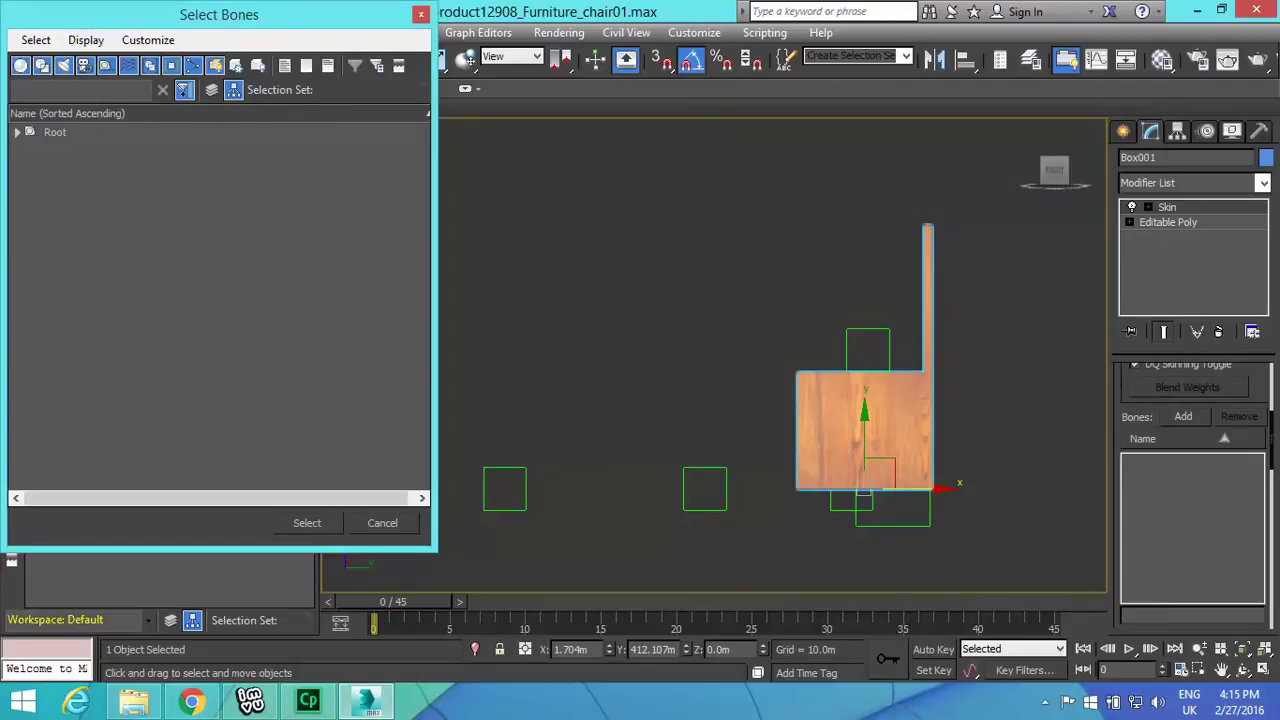
click(55, 132)
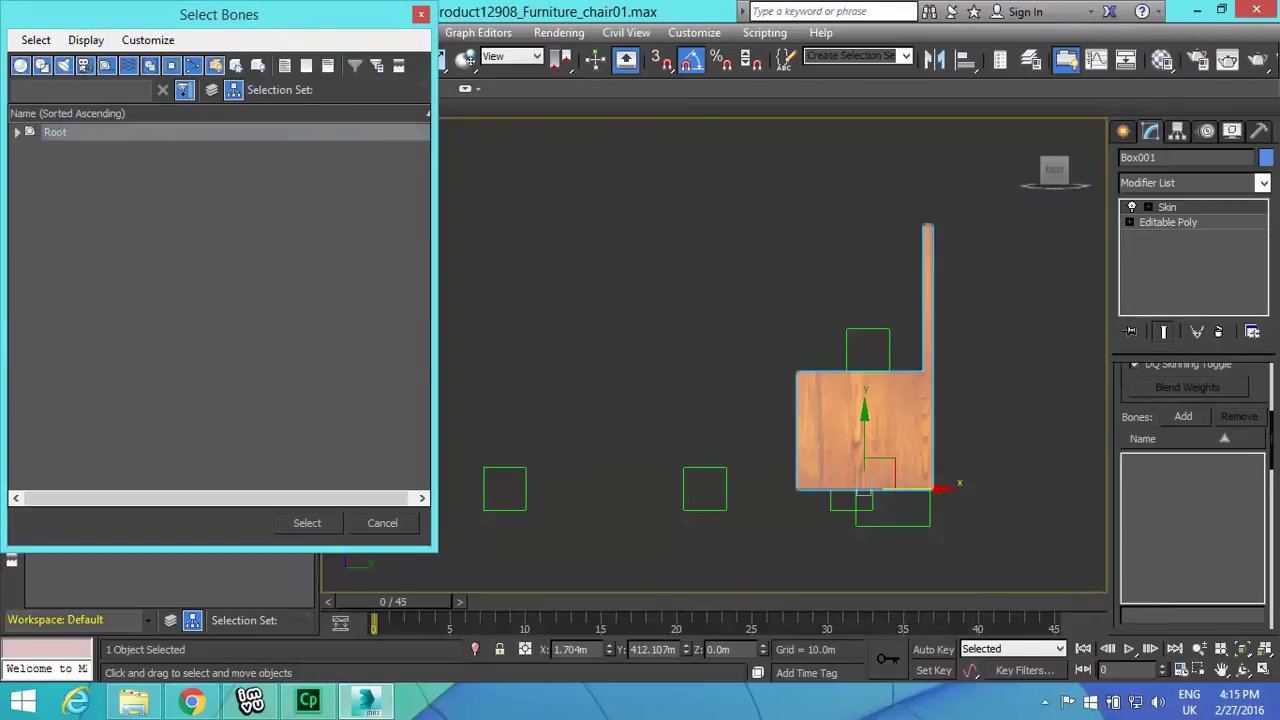
click(307, 522)
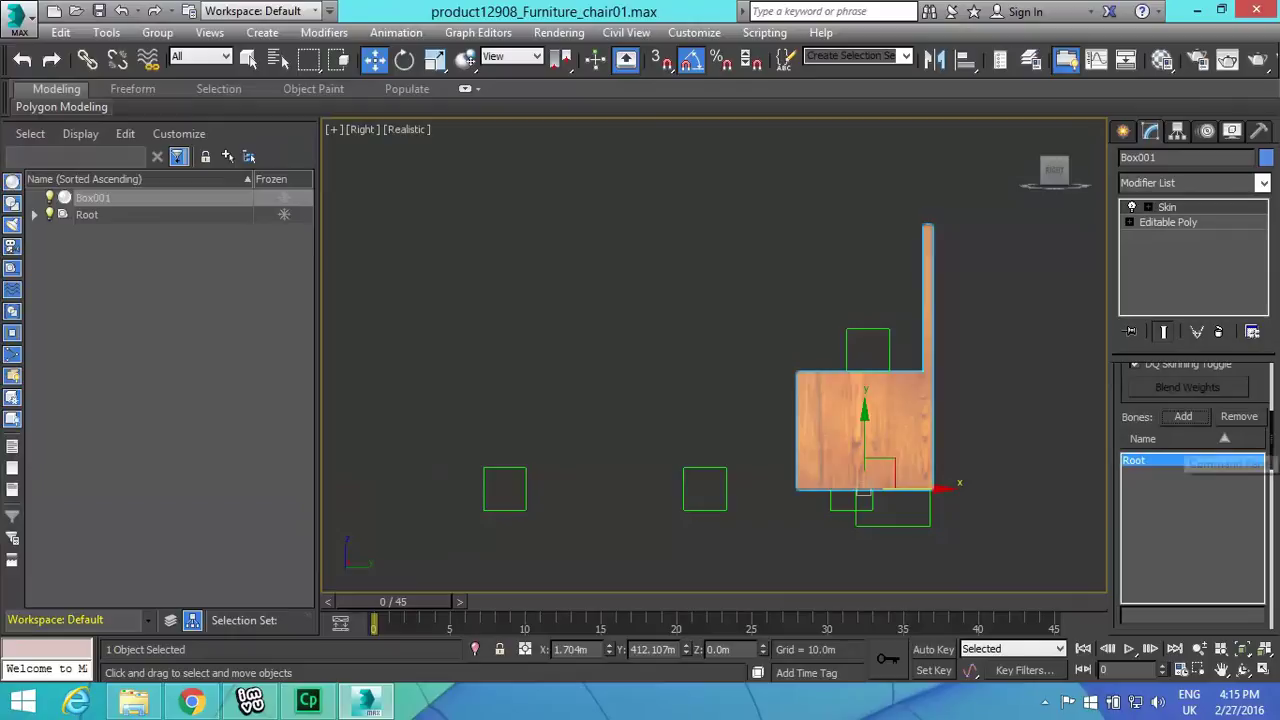
Step: Enter envelope editing with vertex selection on and Envelopes and Cross Sections selection off, and select all the chair's vertices
scroll(1193, 480, up, 5)
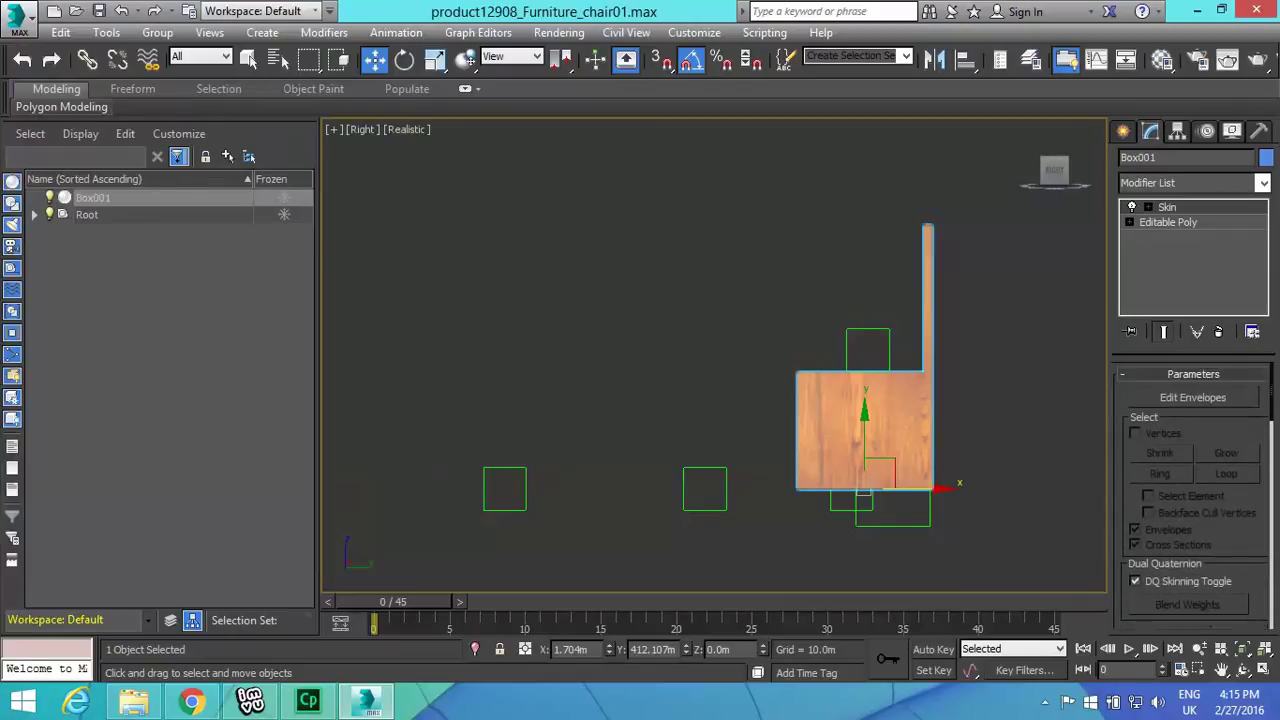
click(1193, 397)
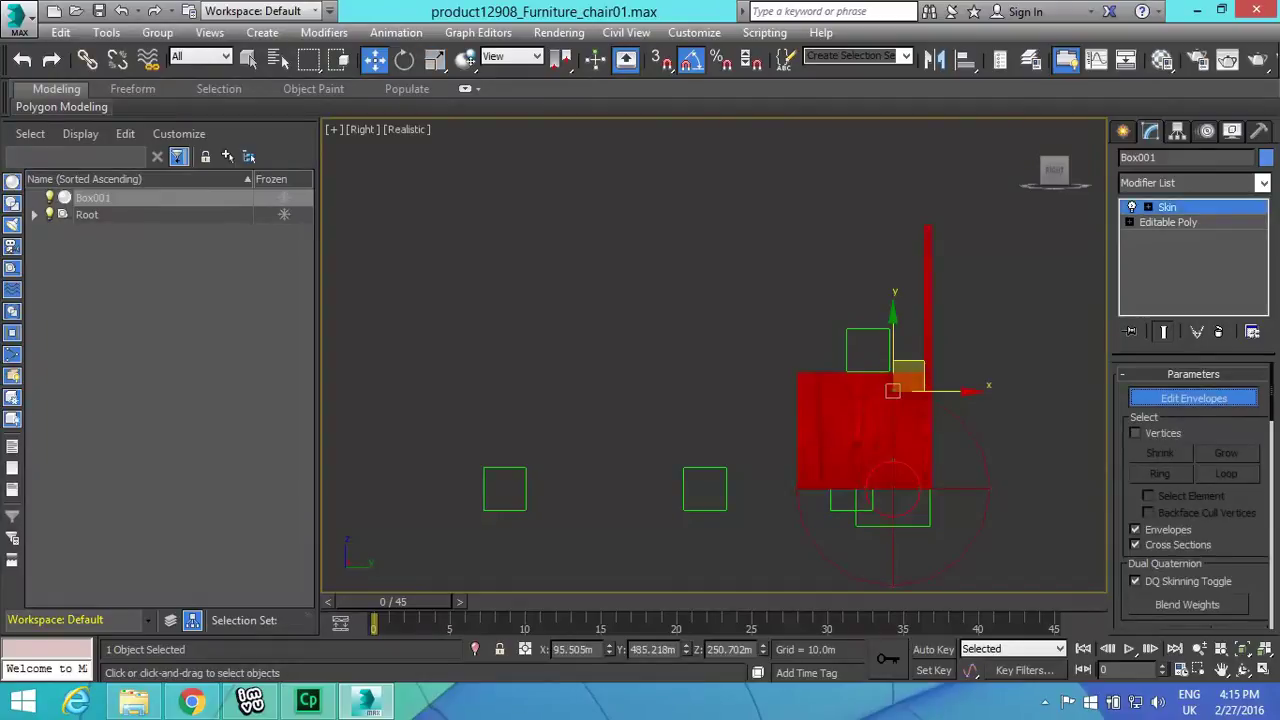
click(1136, 433)
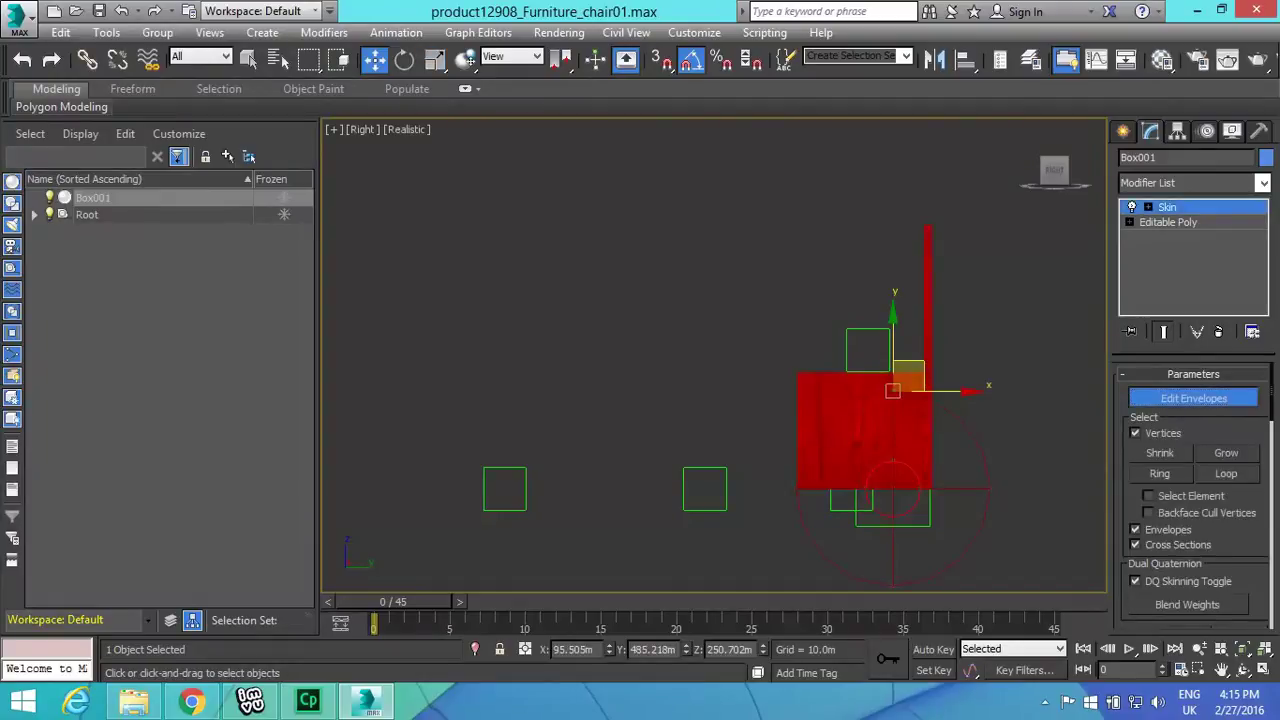
click(1135, 529)
click(1135, 545)
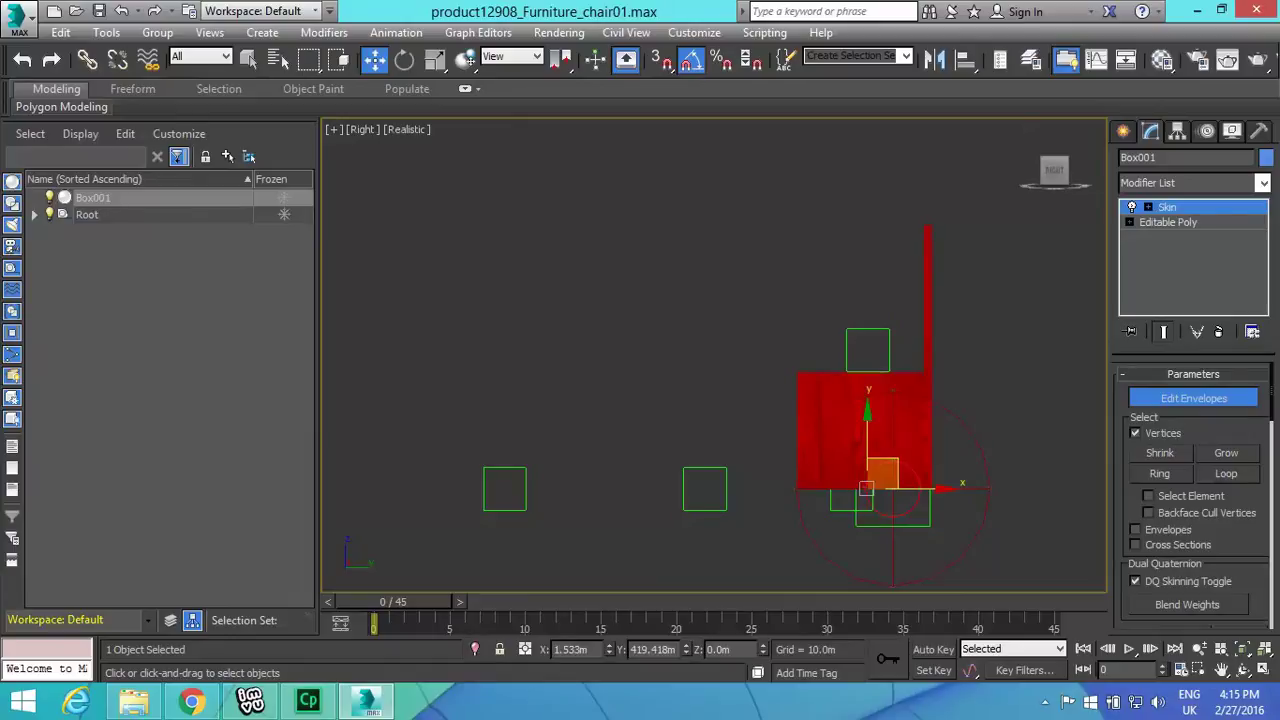
drag(993, 175, 766, 508)
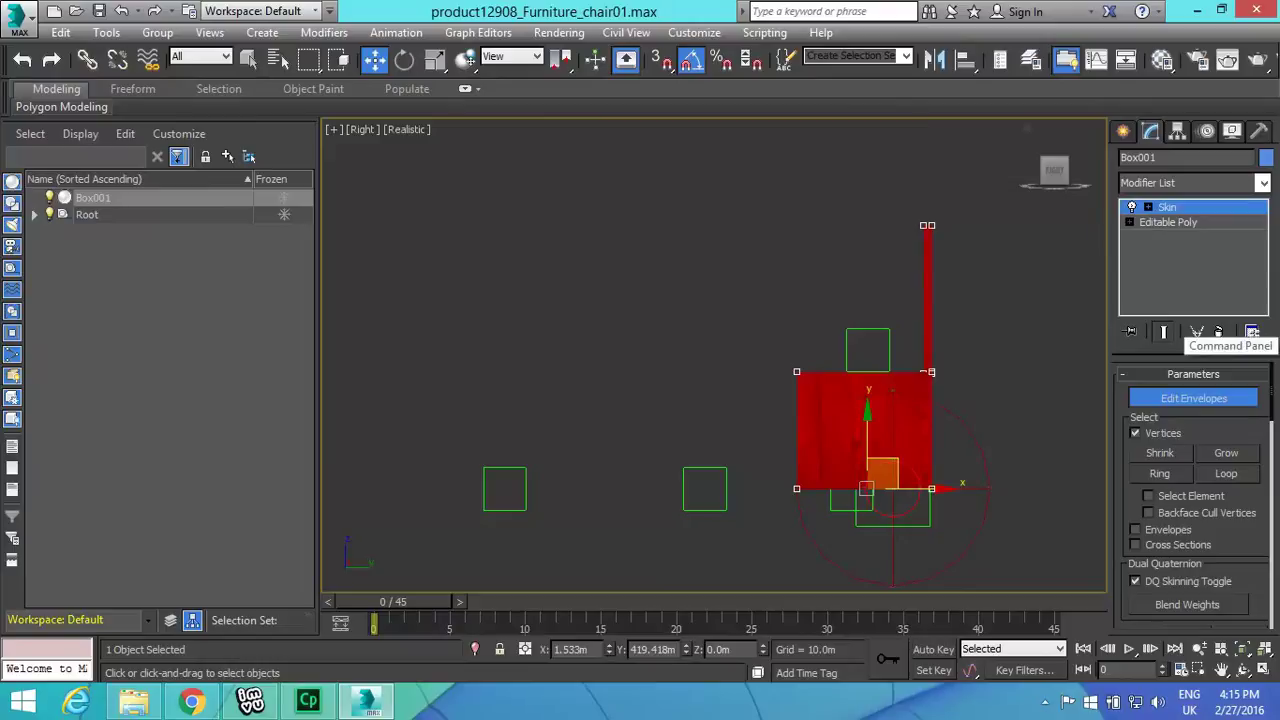
Step: Disable Normalize, enable Rigid, and set the Abs. Effect of the selected vertices to 1
scroll(1193, 496, down, 5)
scroll(1193, 496, down, 3)
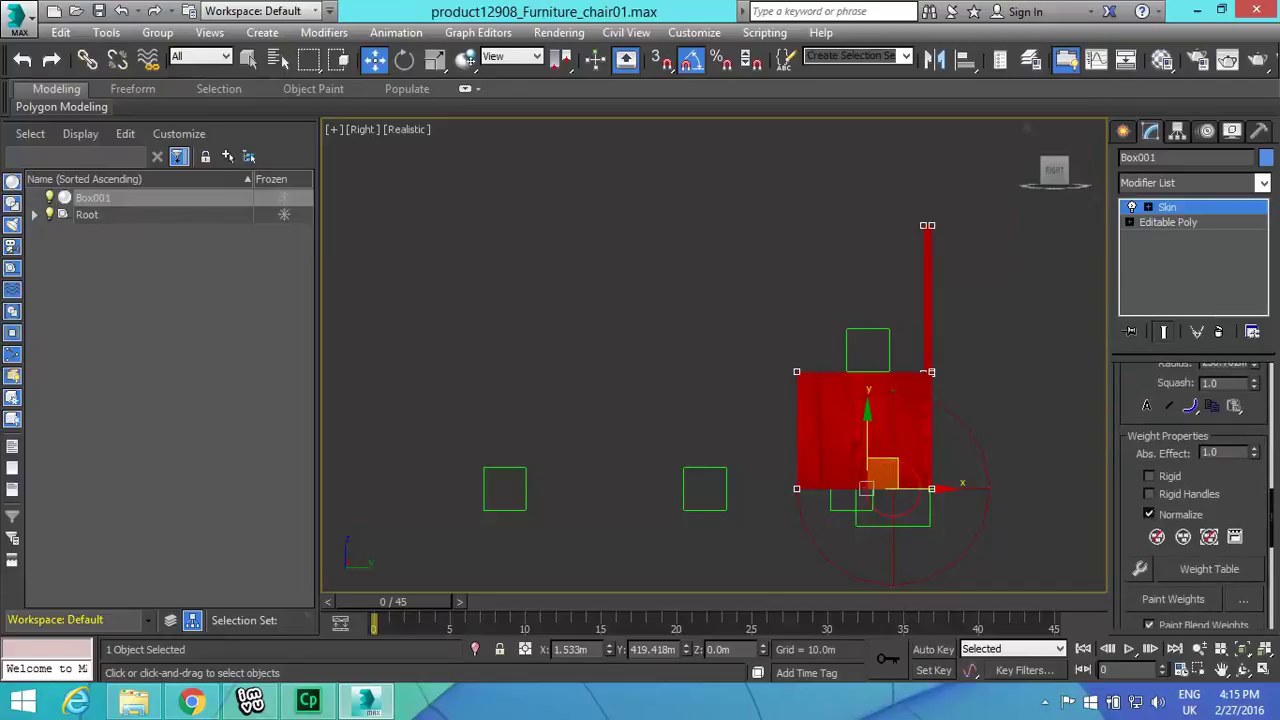
click(1149, 514)
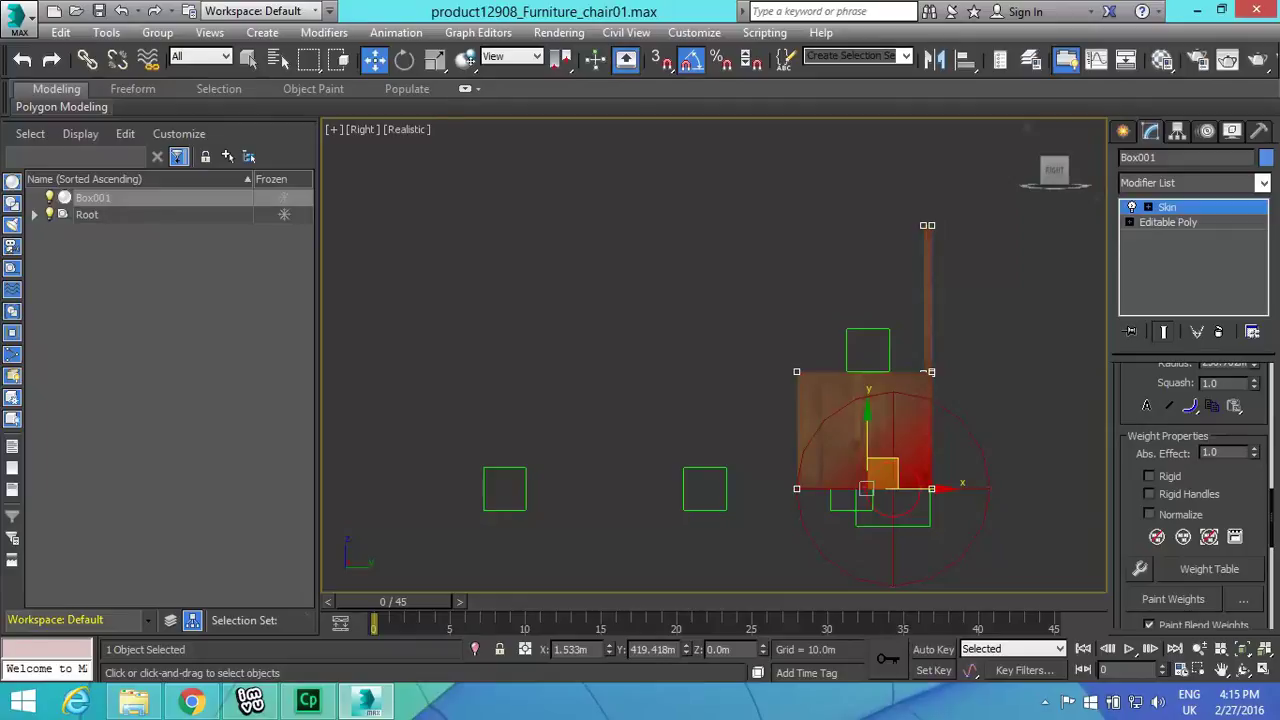
click(1149, 476)
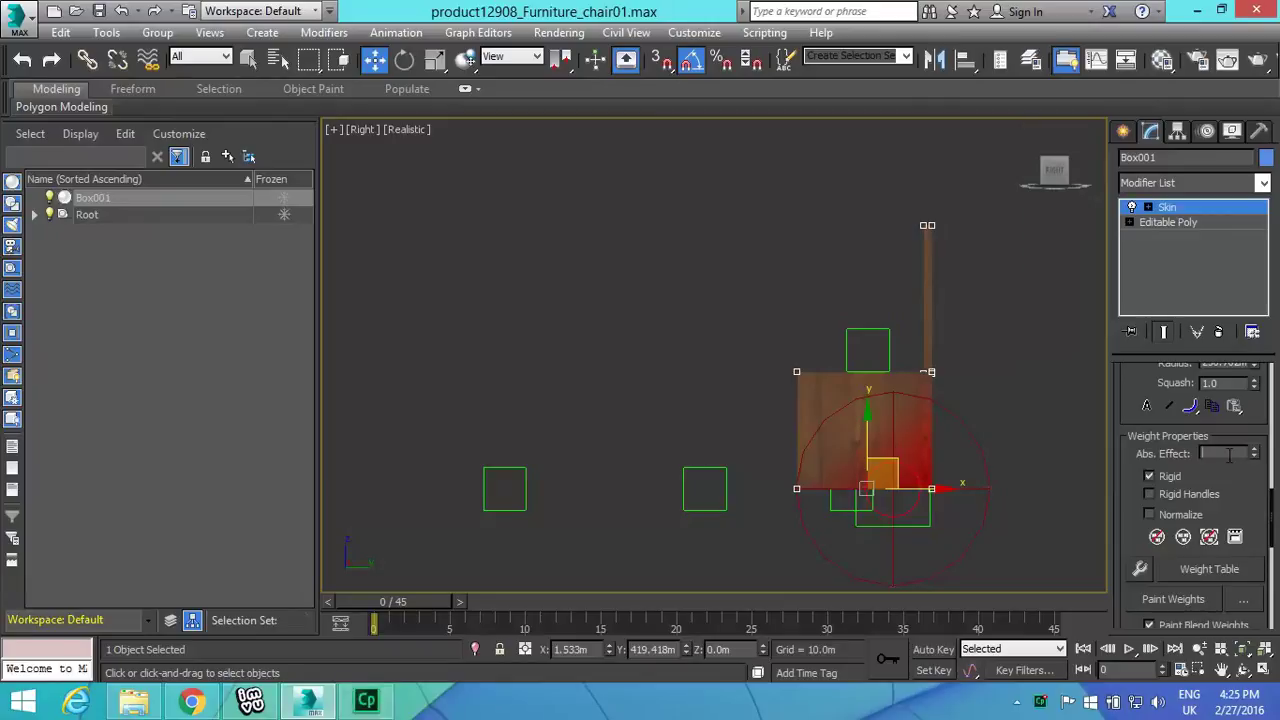
text(1)
key(Return)
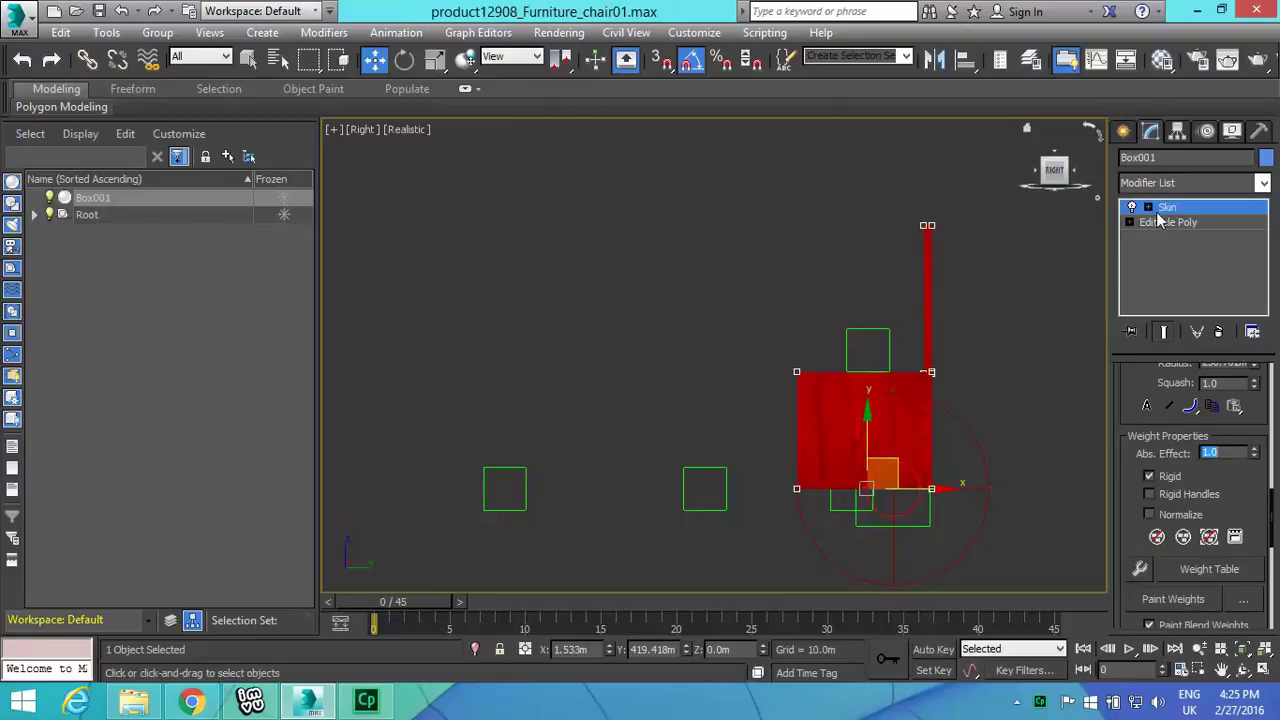
Step: Leave envelope editing and test the skinning by moving the chair and the Root helper horizontally, undoing each move
click(1123, 132)
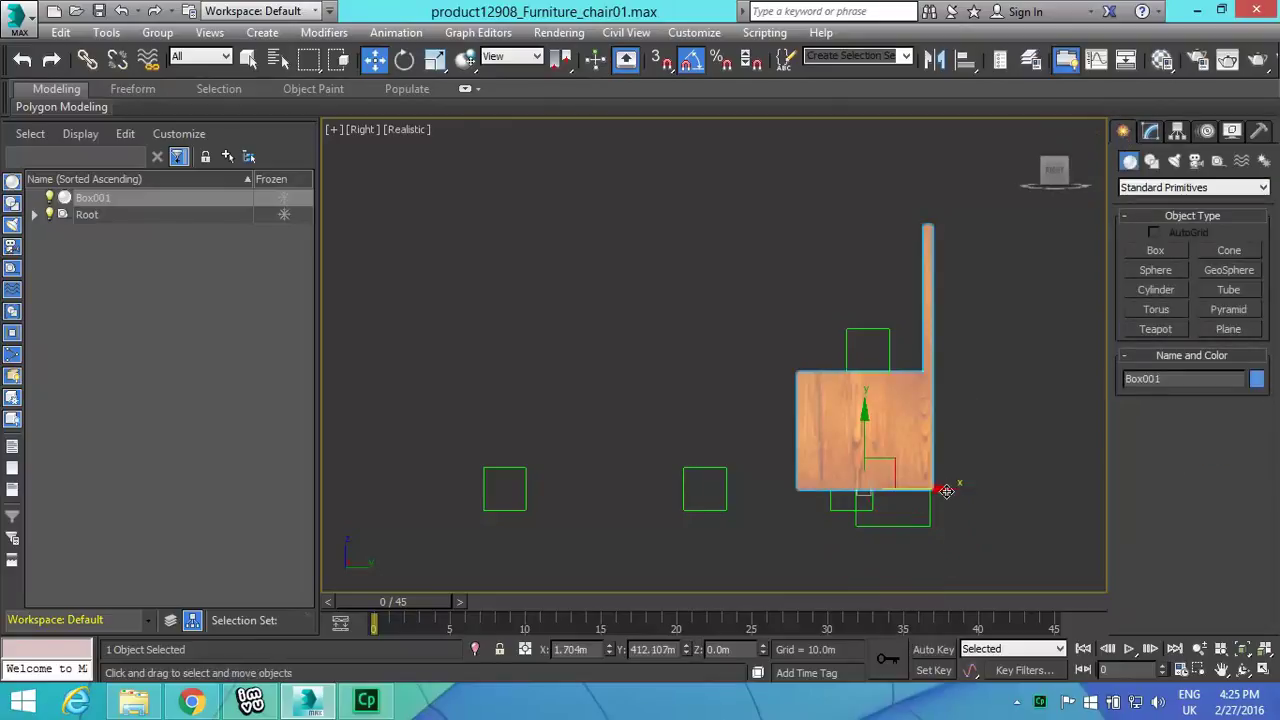
drag(946, 491, 996, 507)
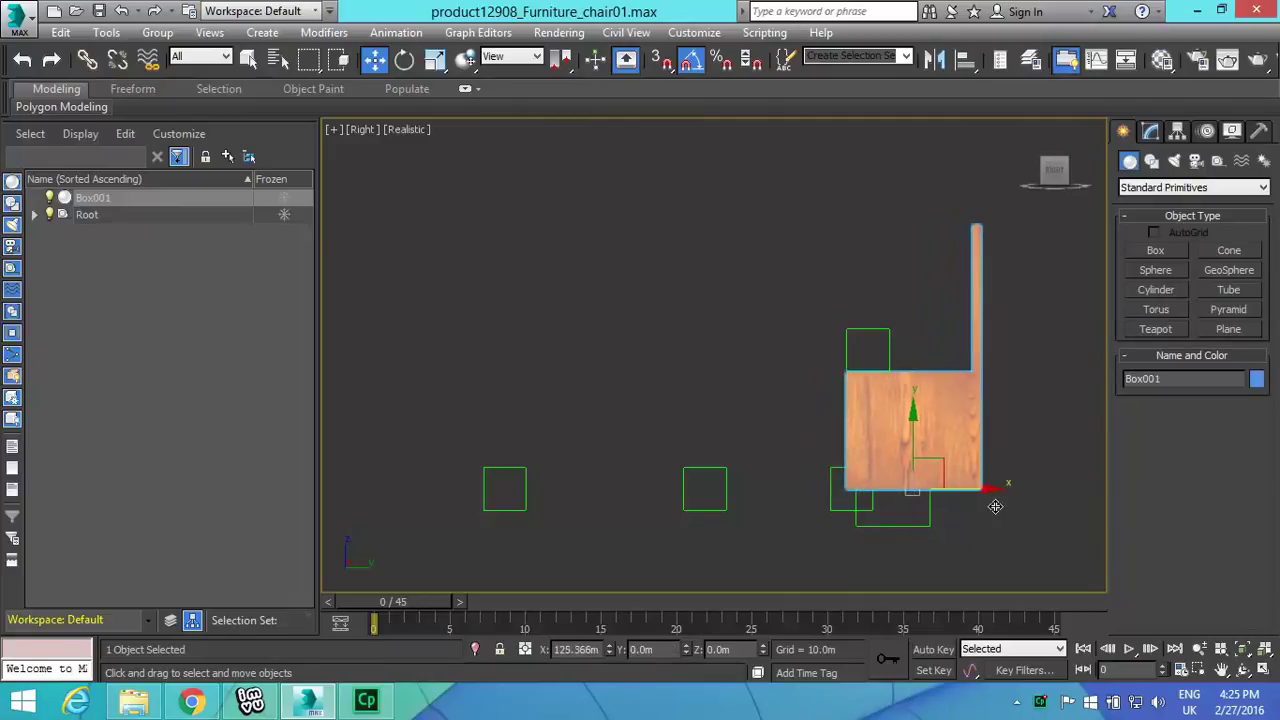
key(ctrl+z)
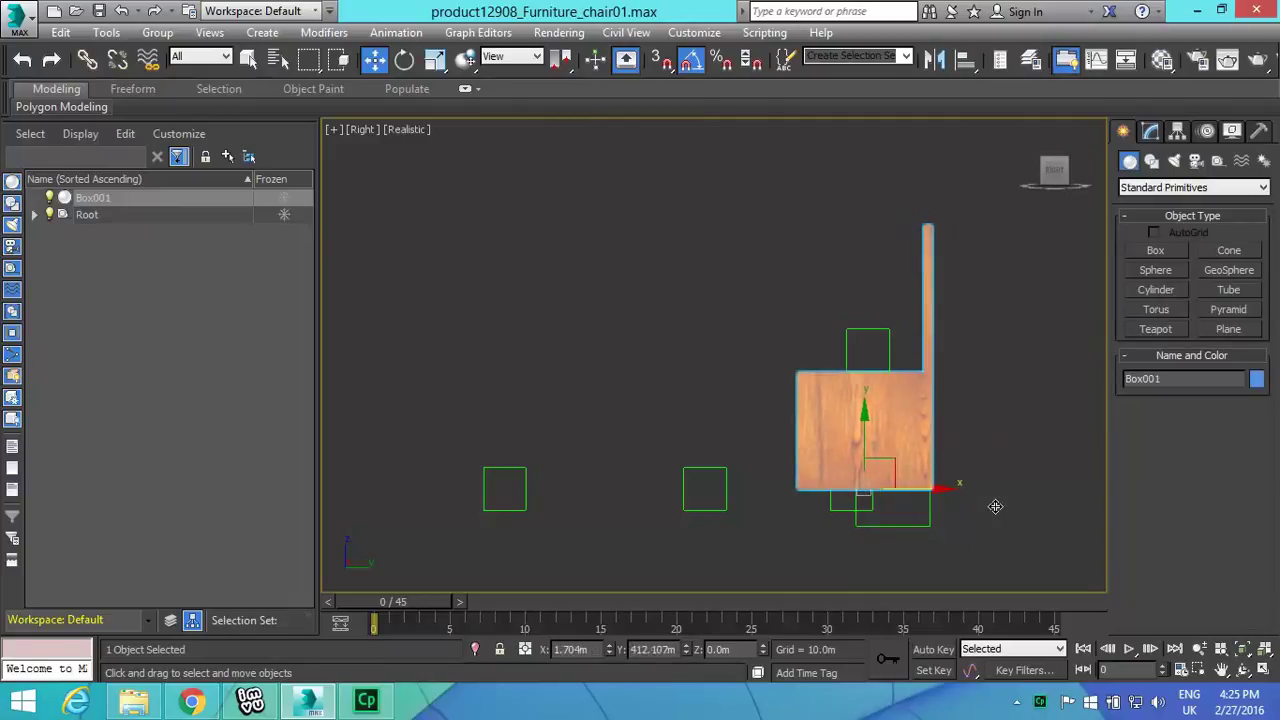
click(930, 515)
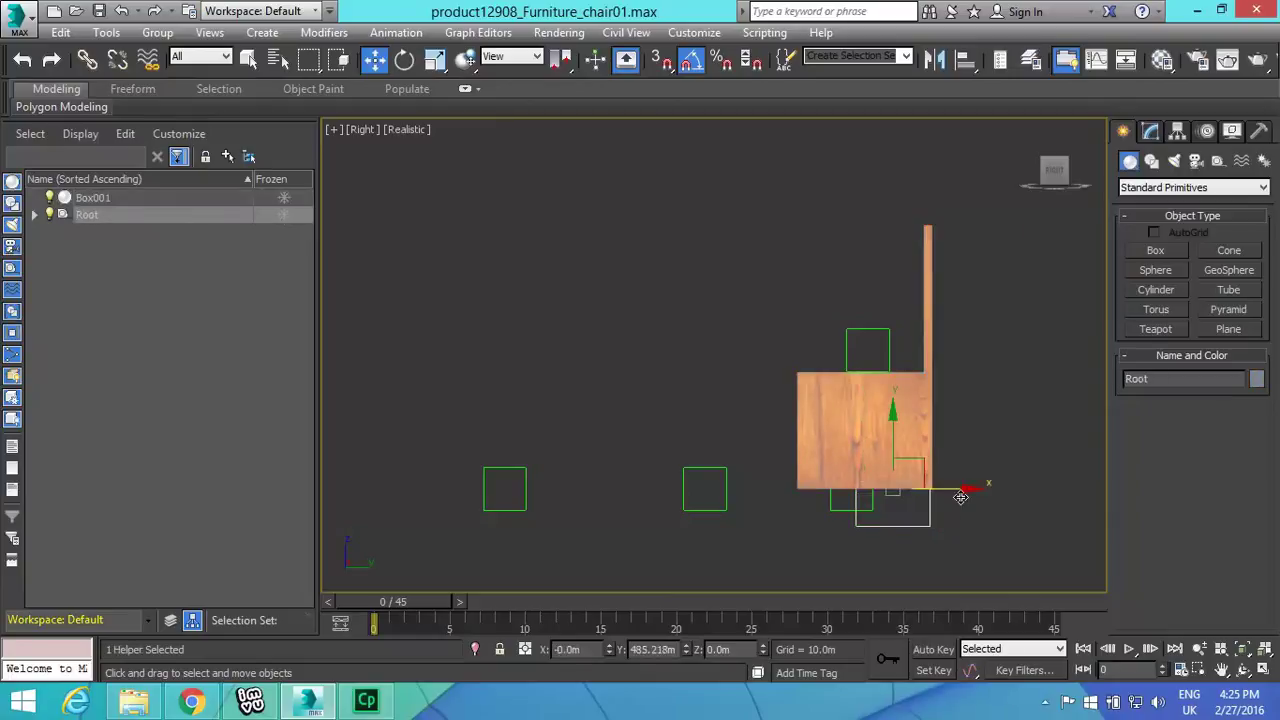
drag(969, 490, 1017, 508)
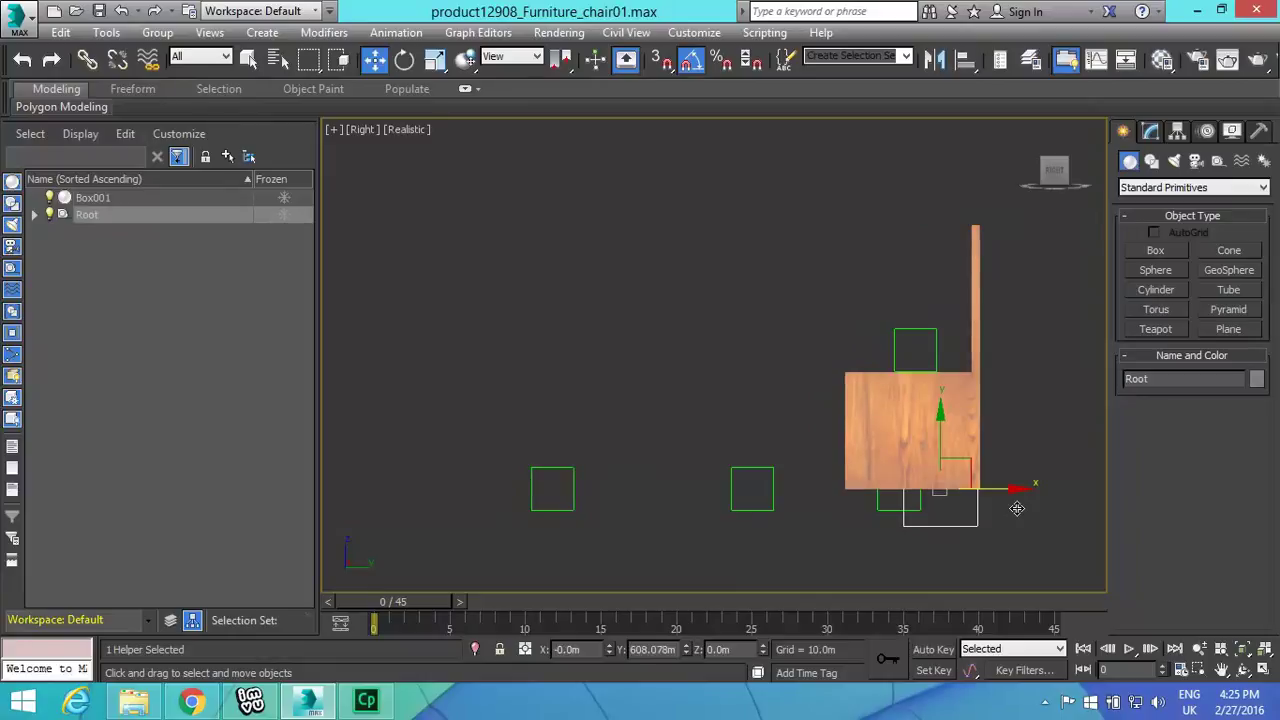
key(ctrl+z)
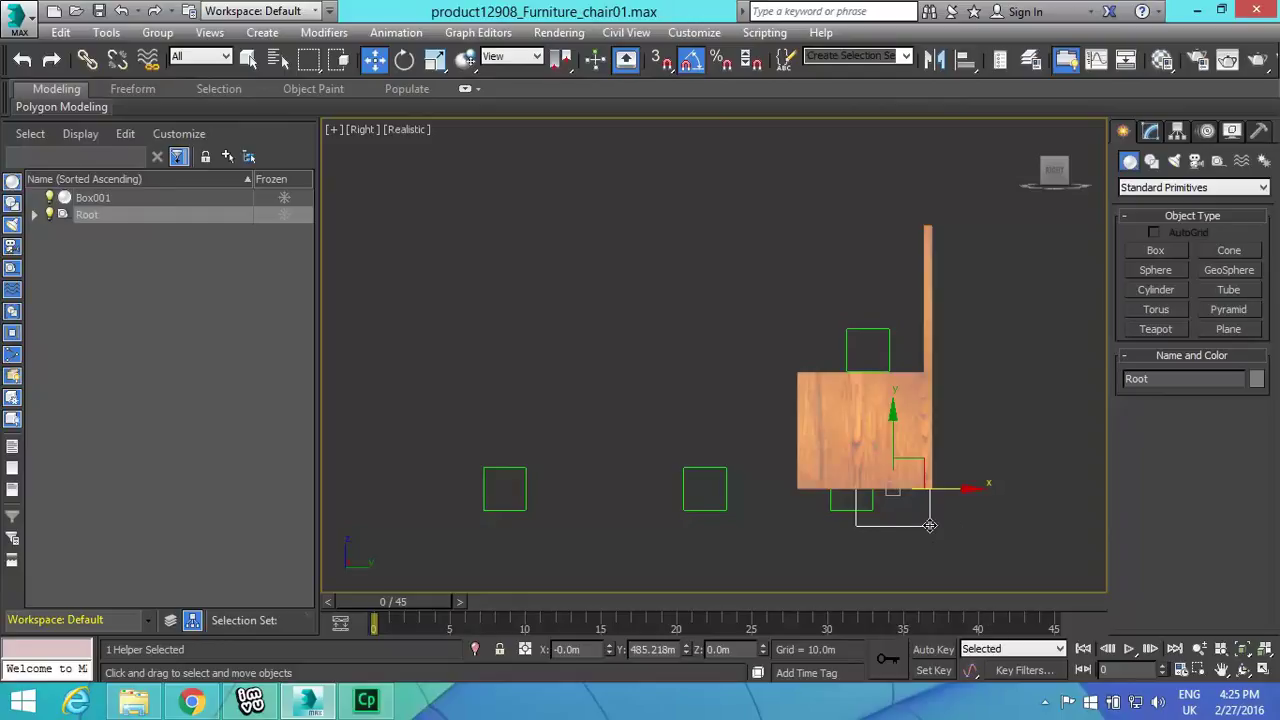
Step: Start exporting the scene with Cal3D Skeleton File (*.XSF) as the file type
click(20, 18)
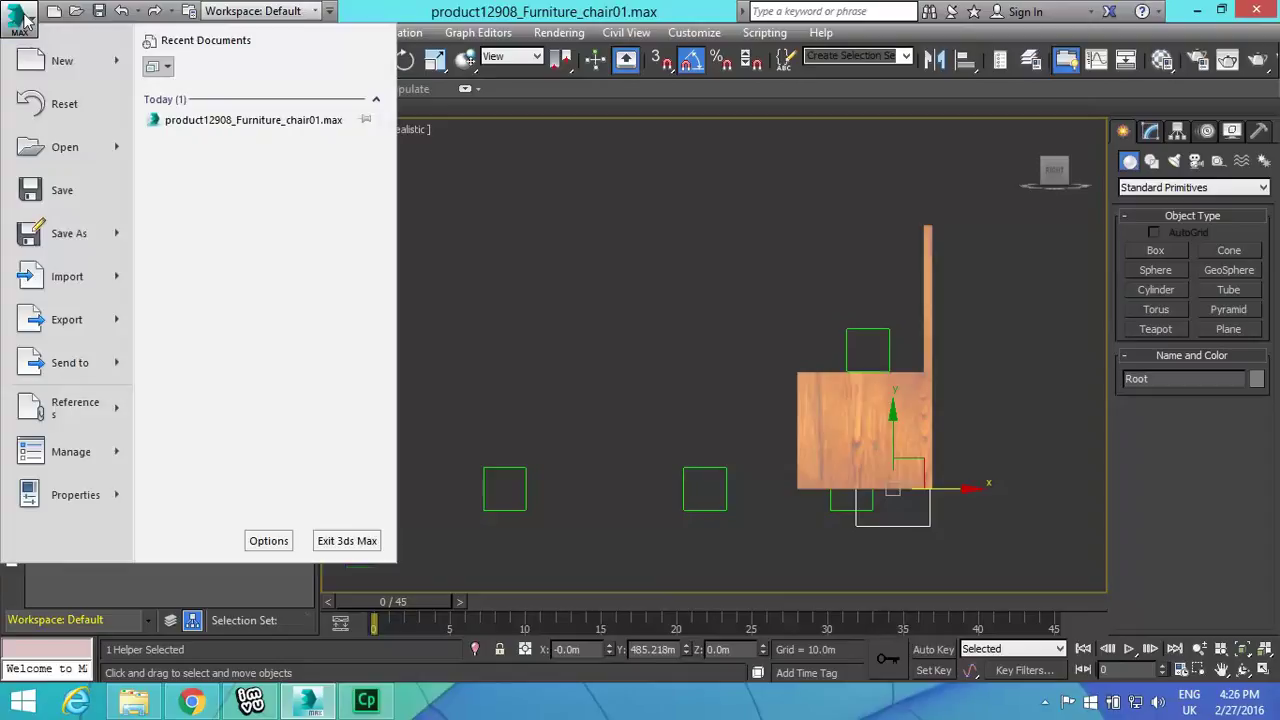
mouse_move(68, 332)
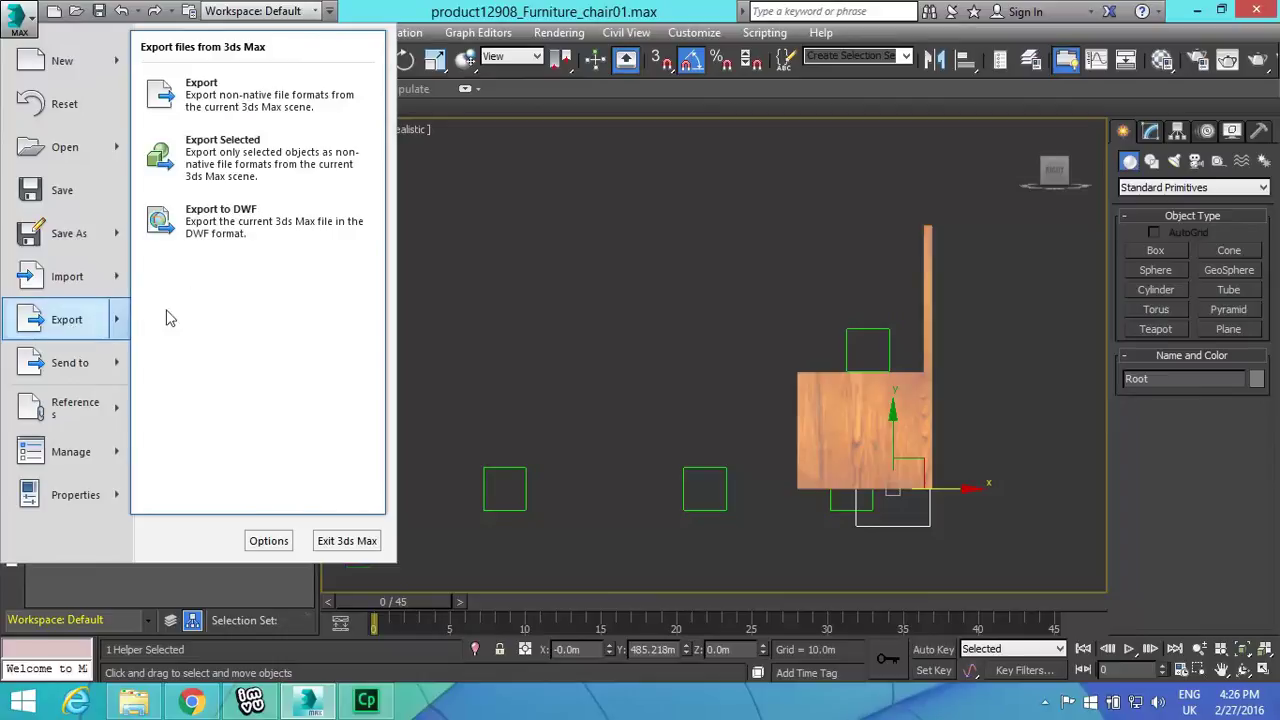
click(229, 113)
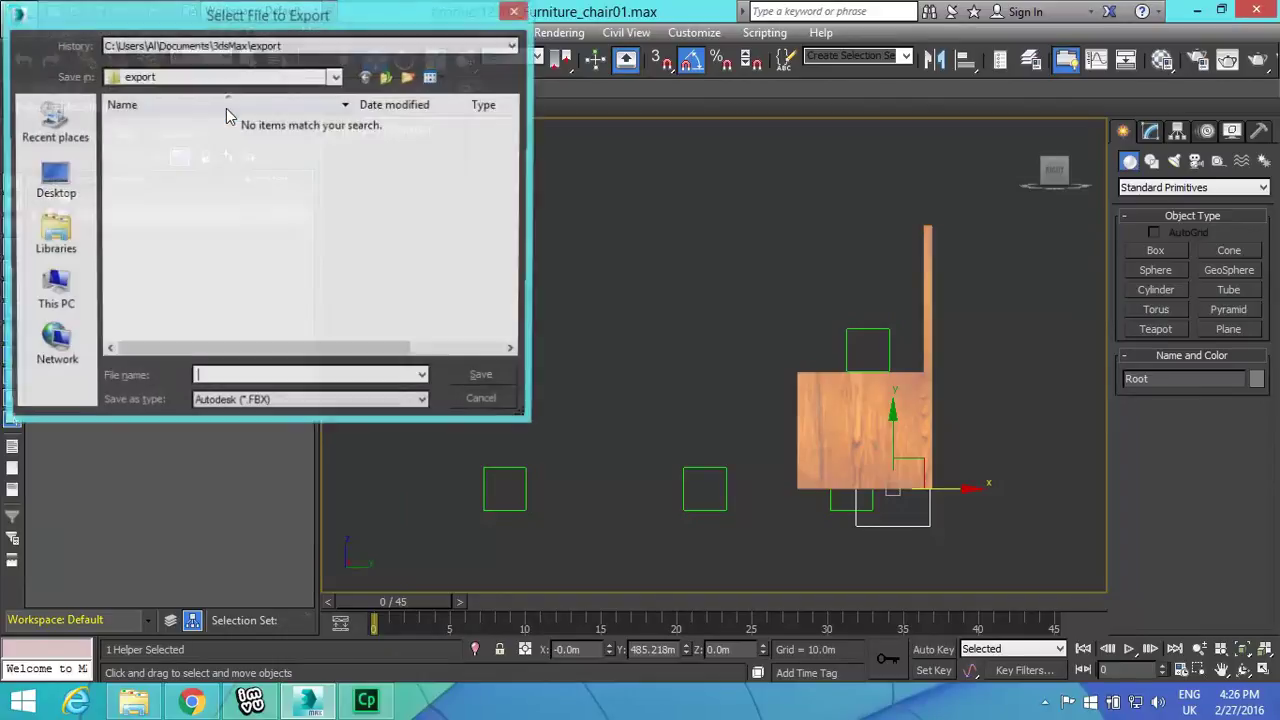
click(425, 404)
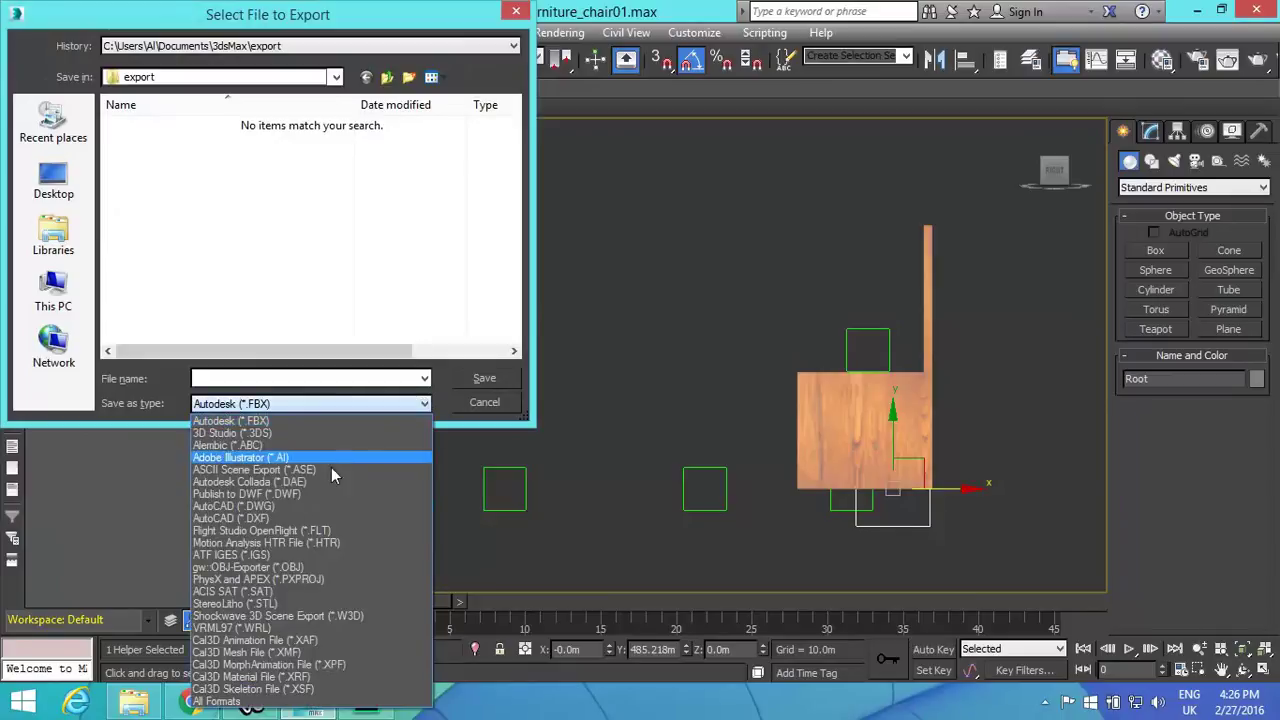
click(253, 690)
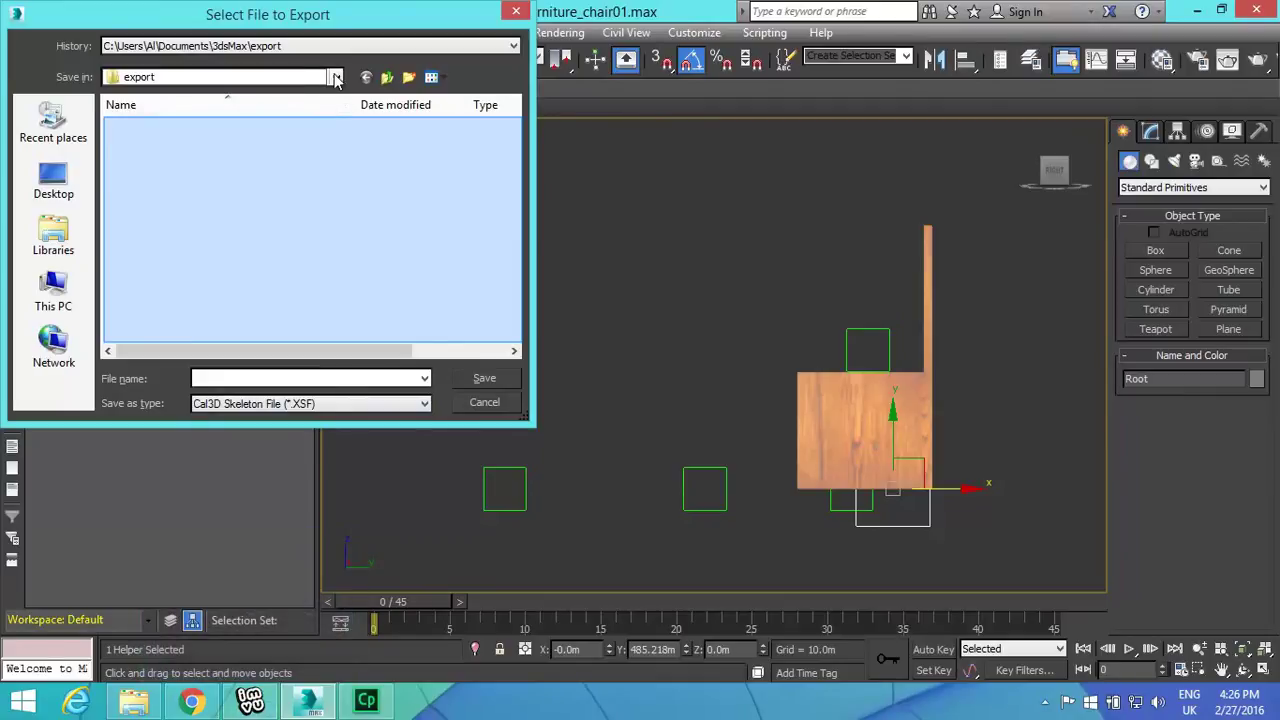
Step: Create a folder named "imvu project" on the Desktop and open it as the export location
click(514, 46)
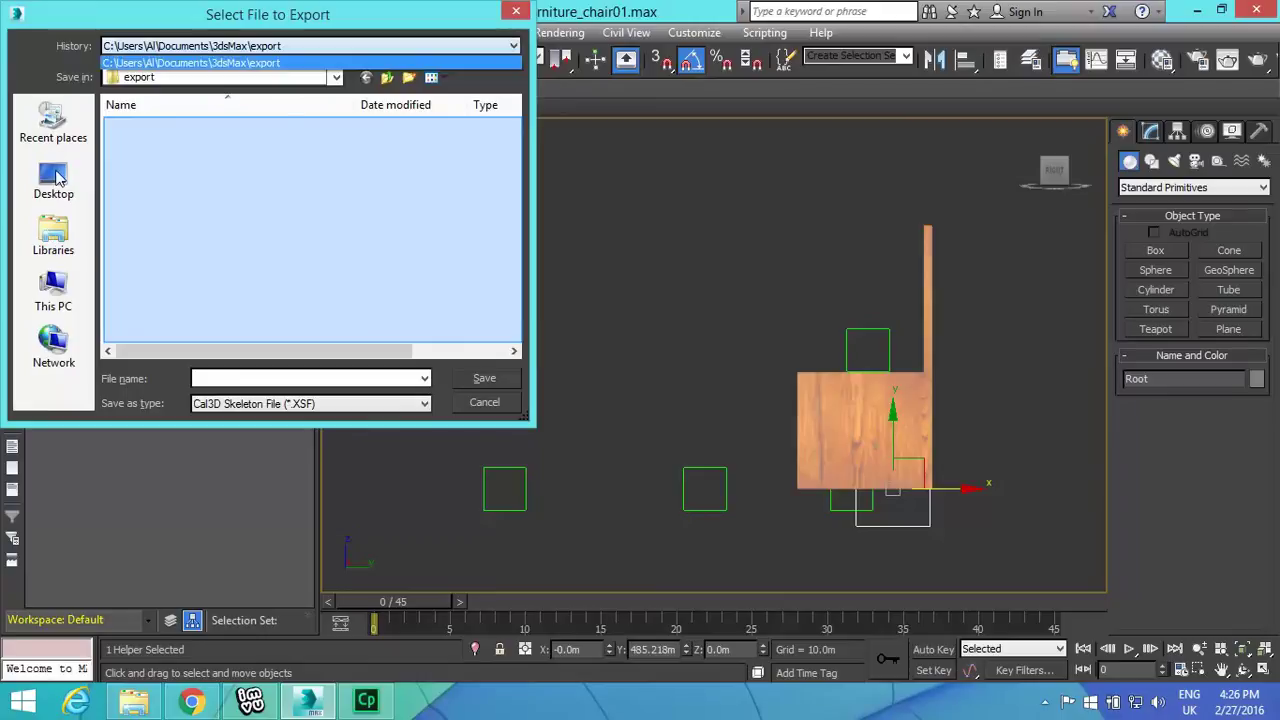
click(57, 178)
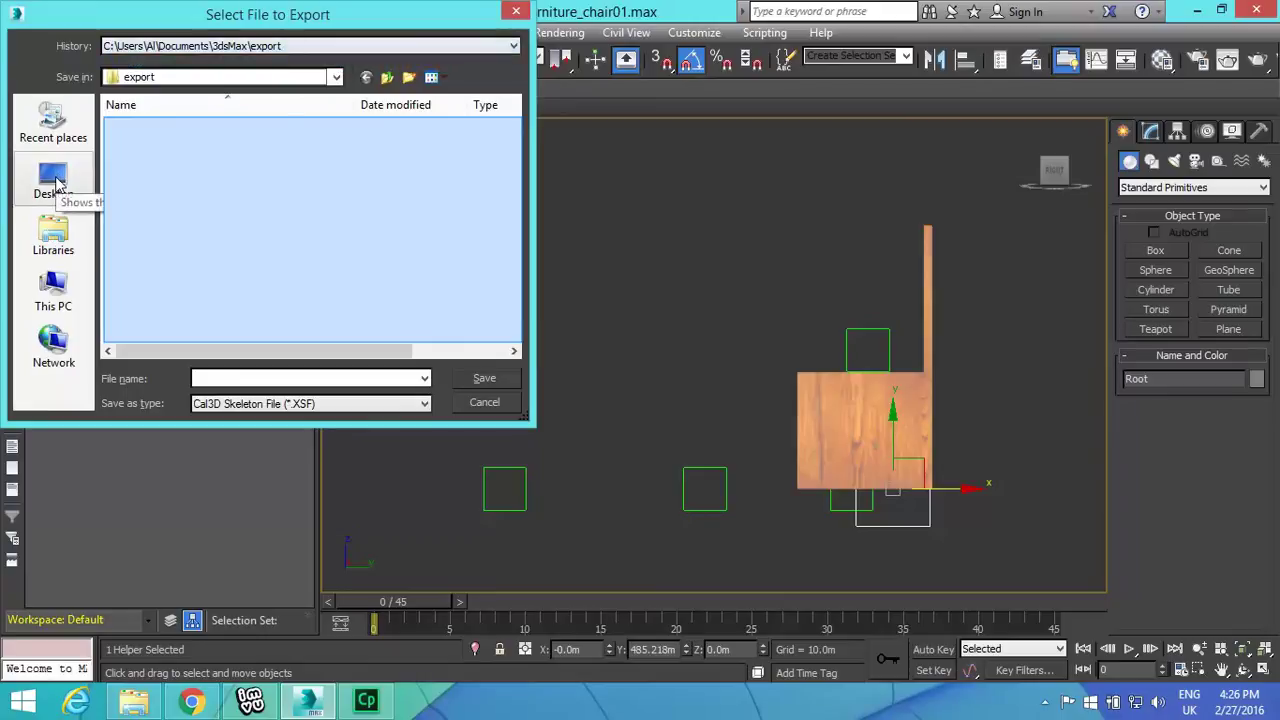
click(55, 180)
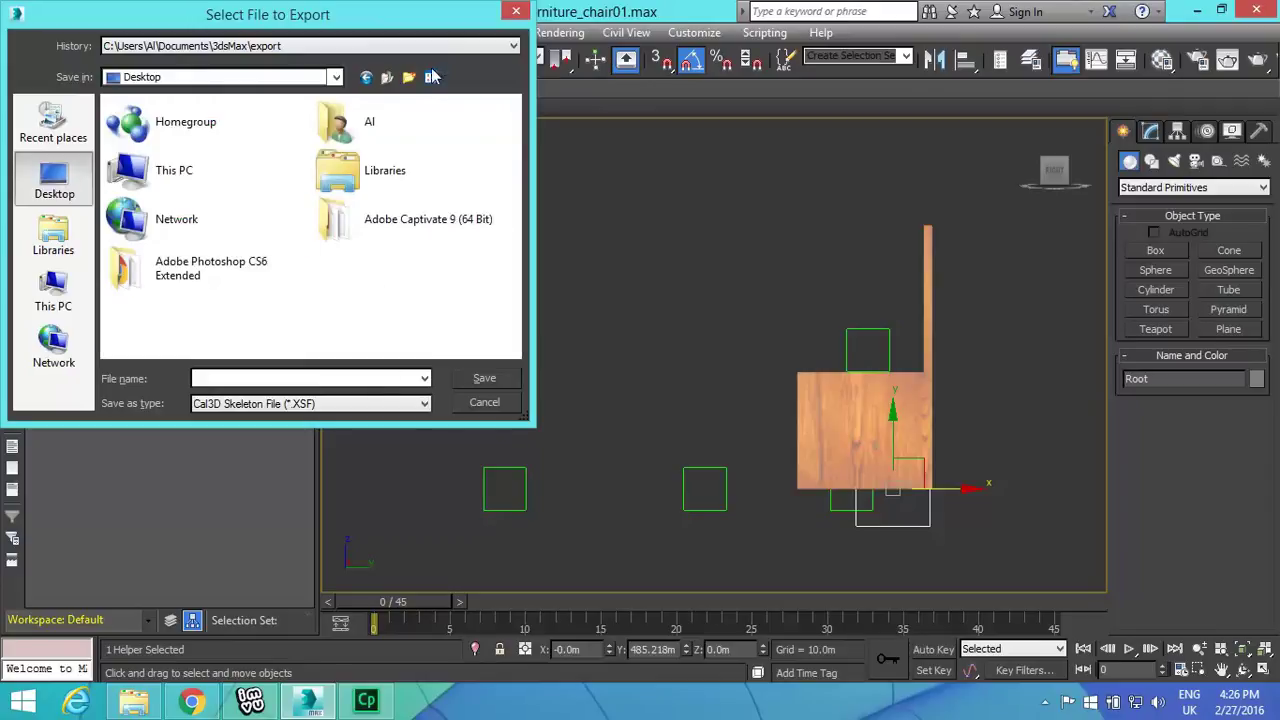
click(409, 78)
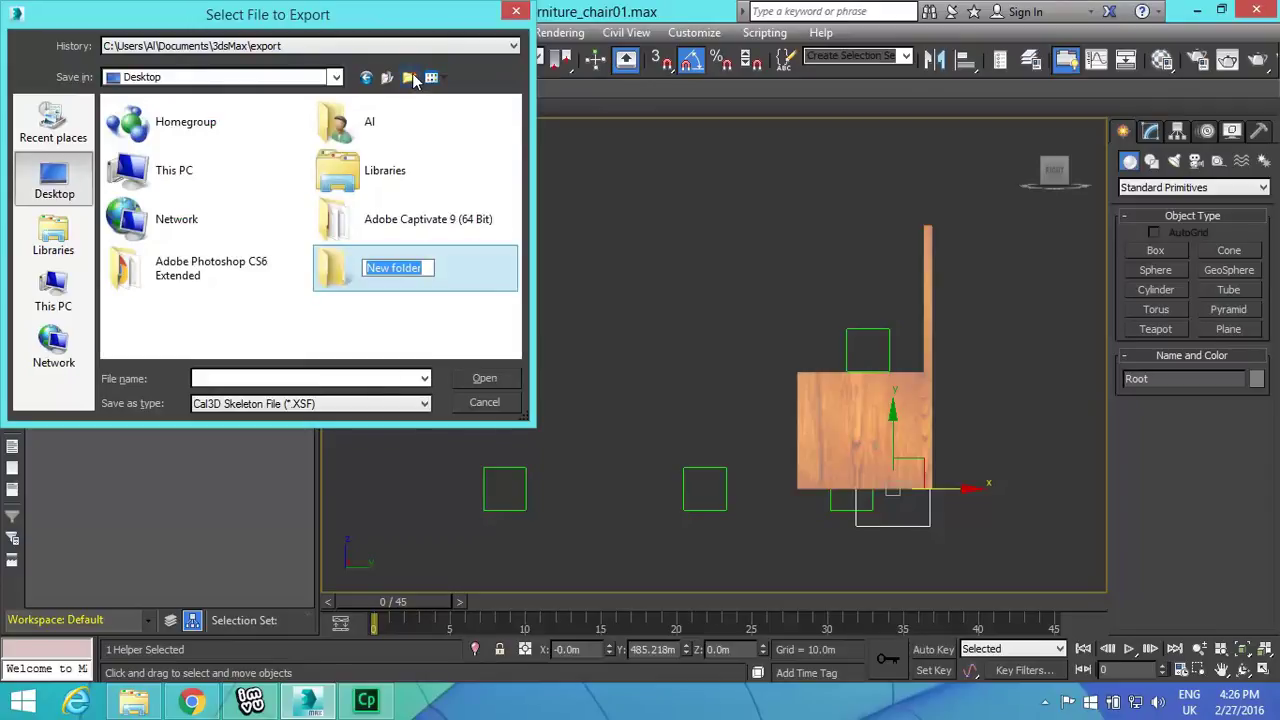
text(imvu project)
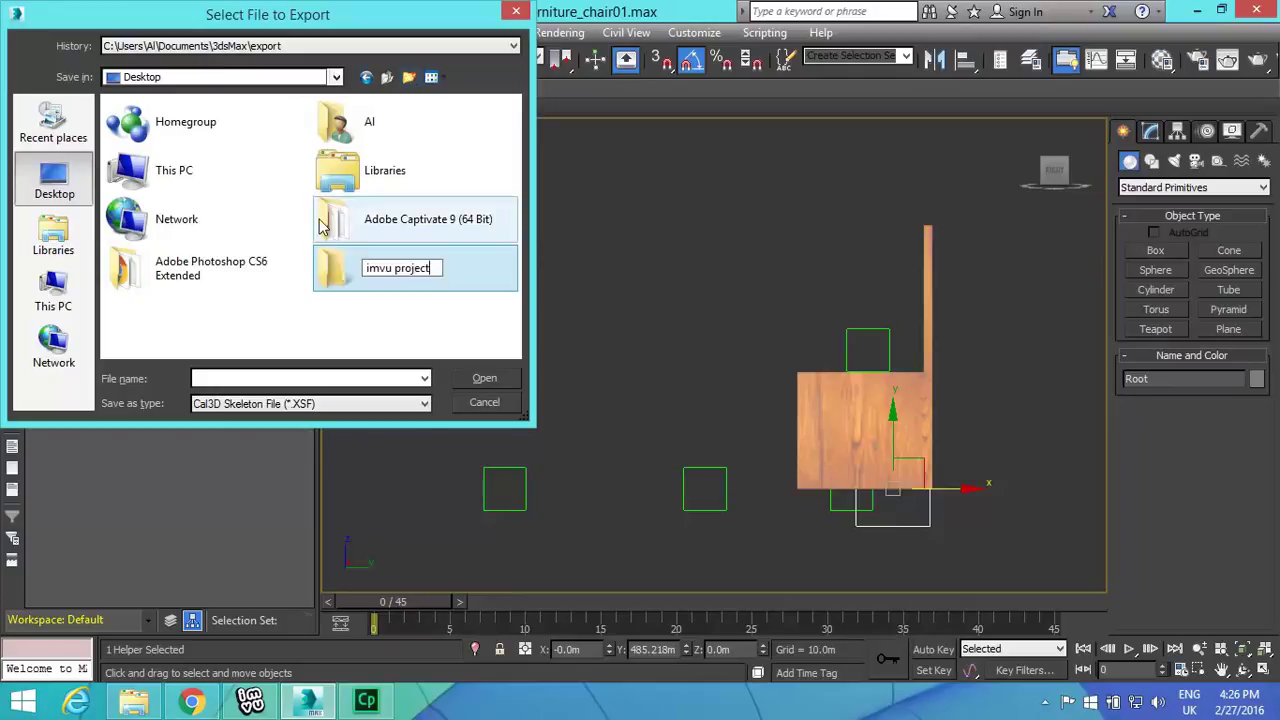
double_click(328, 274)
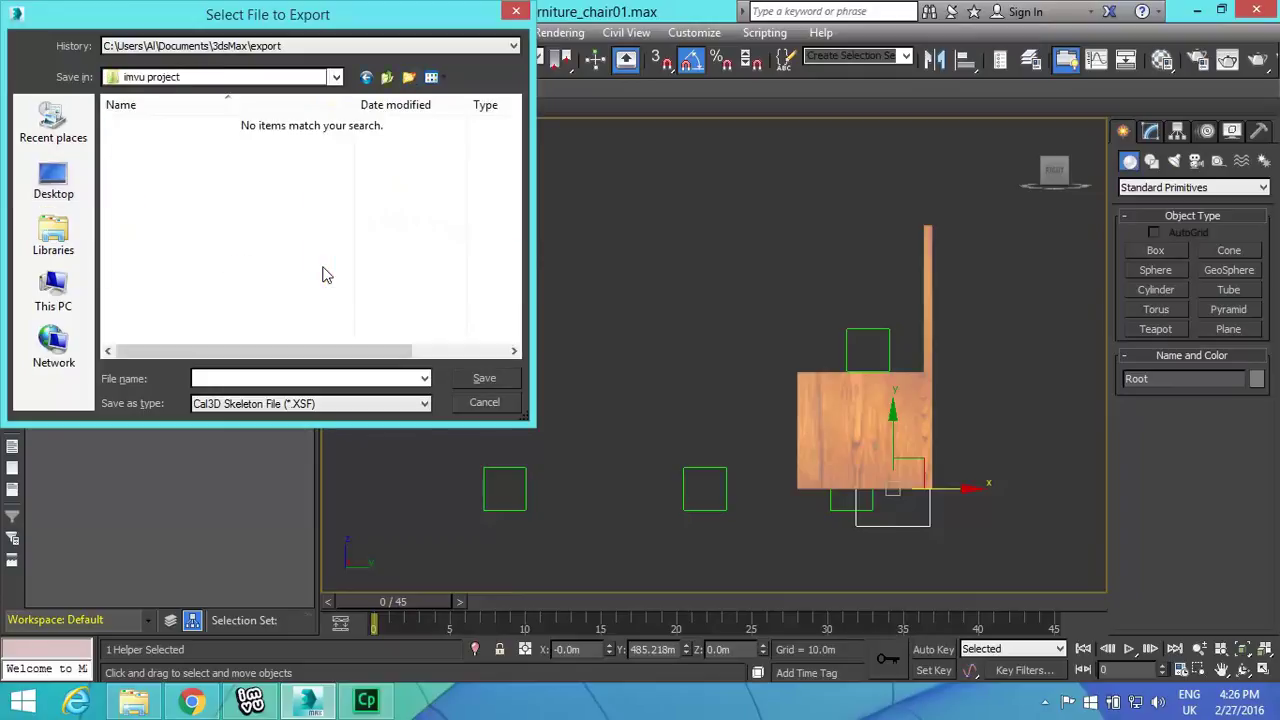
Step: Name the skeleton file "Skel" and export it with Root and all its child nodes included
click(254, 376)
text(Skell)
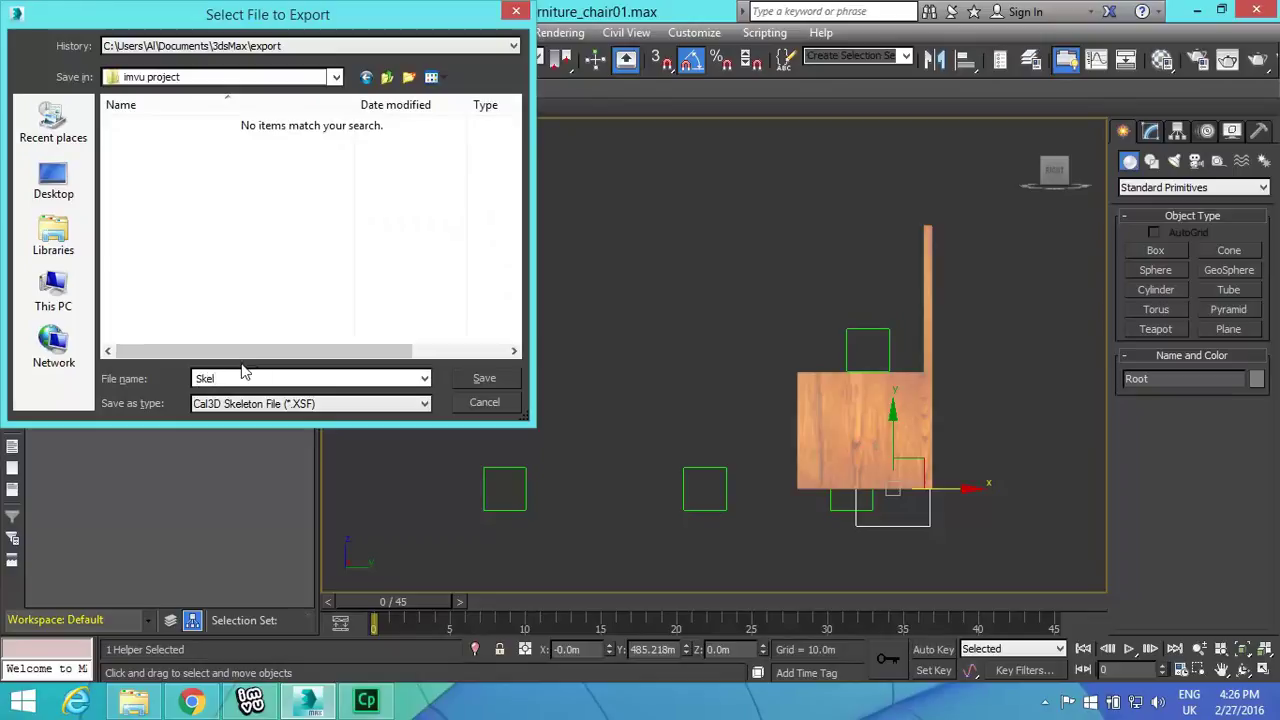
click(484, 378)
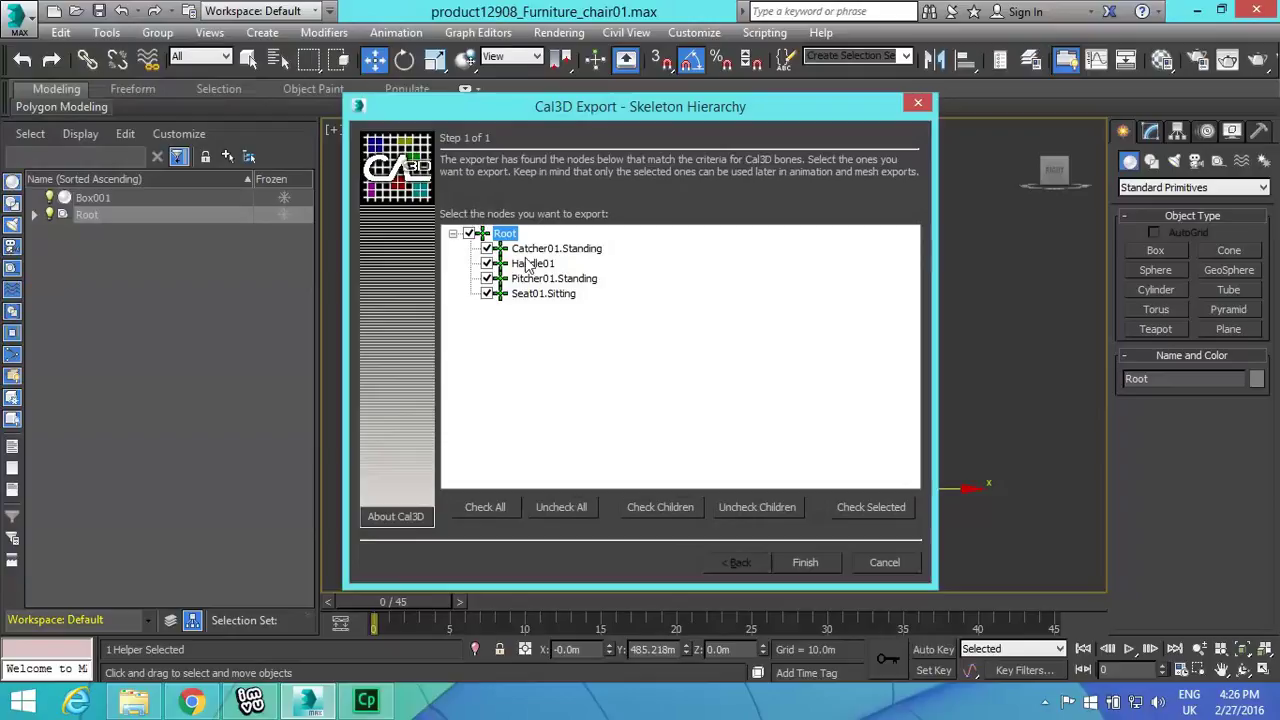
click(805, 563)
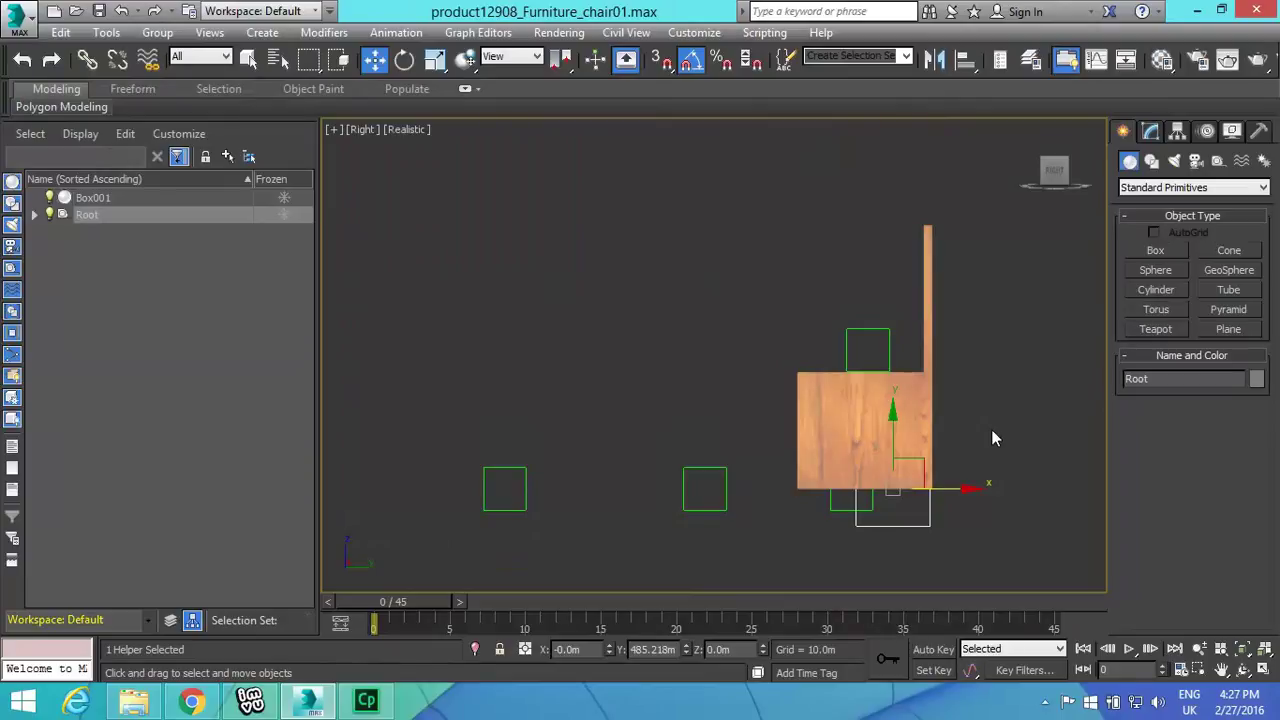
Step: Select the chair and start exporting it as a Cal3D Mesh File (*.XMF) named "mesh" in the "imvu project" folder
click(931, 371)
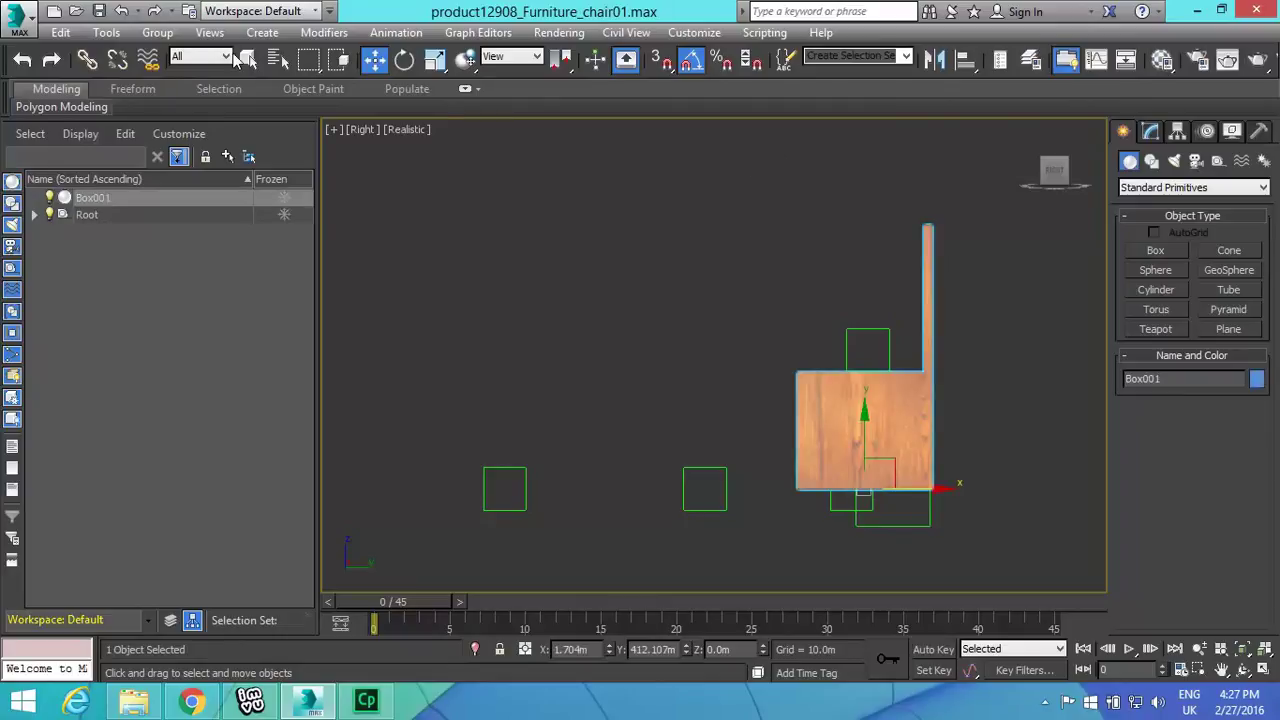
click(15, 20)
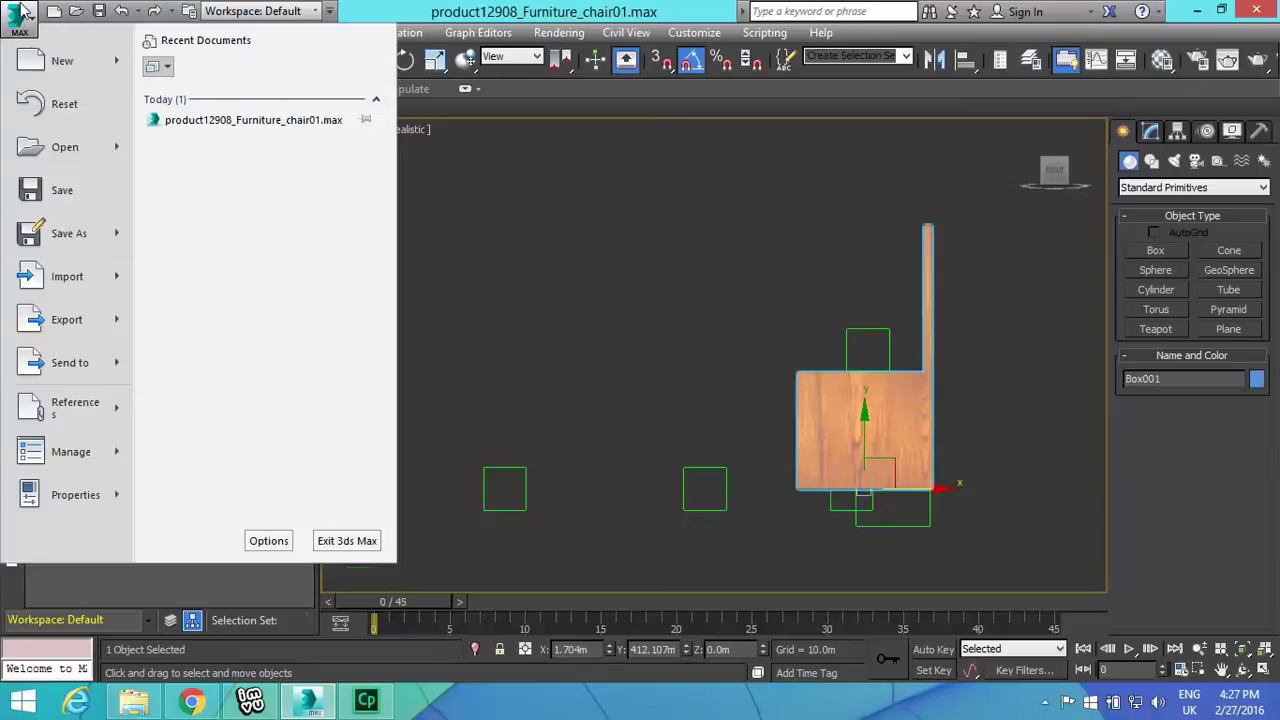
click(57, 328)
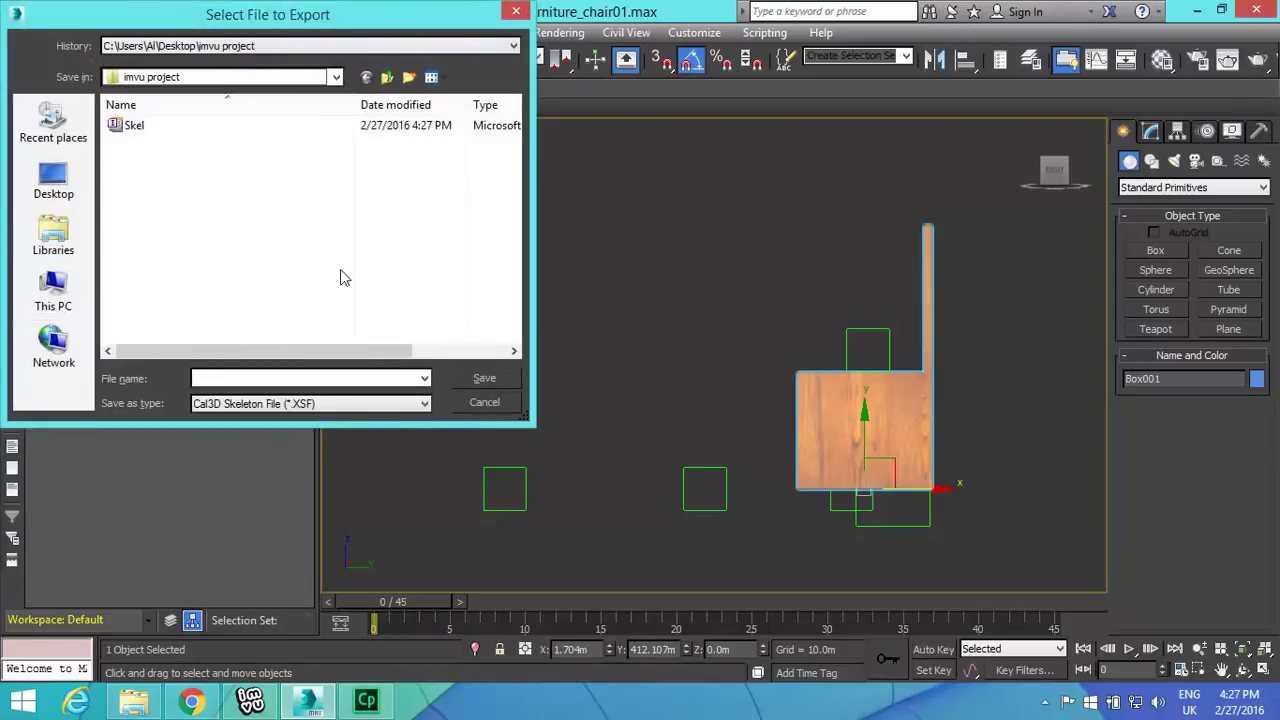
click(398, 405)
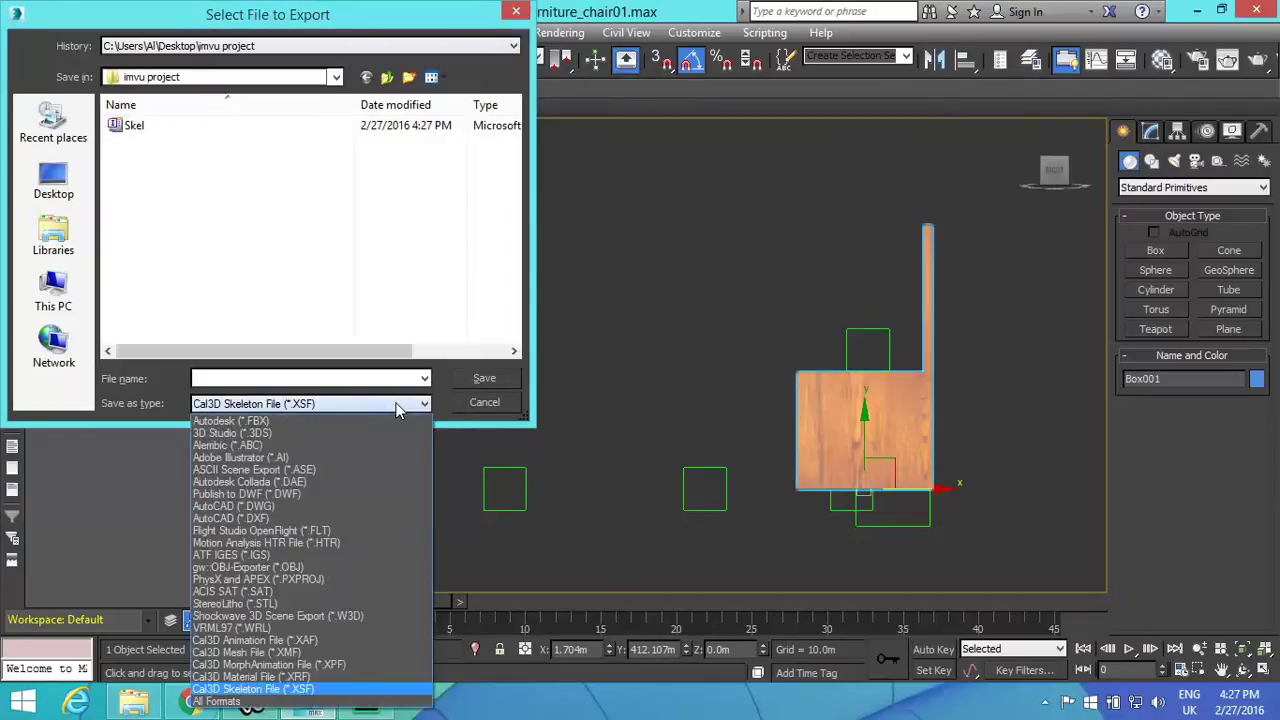
click(316, 653)
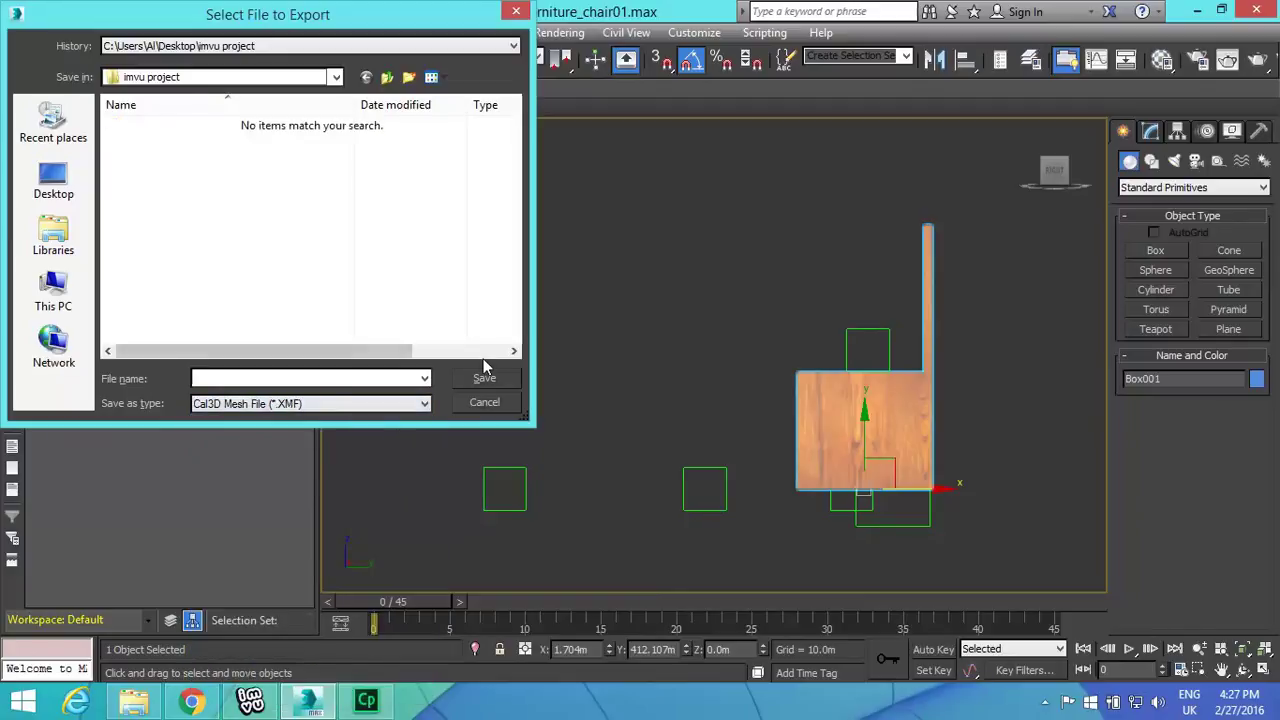
click(315, 381)
text(mesh)
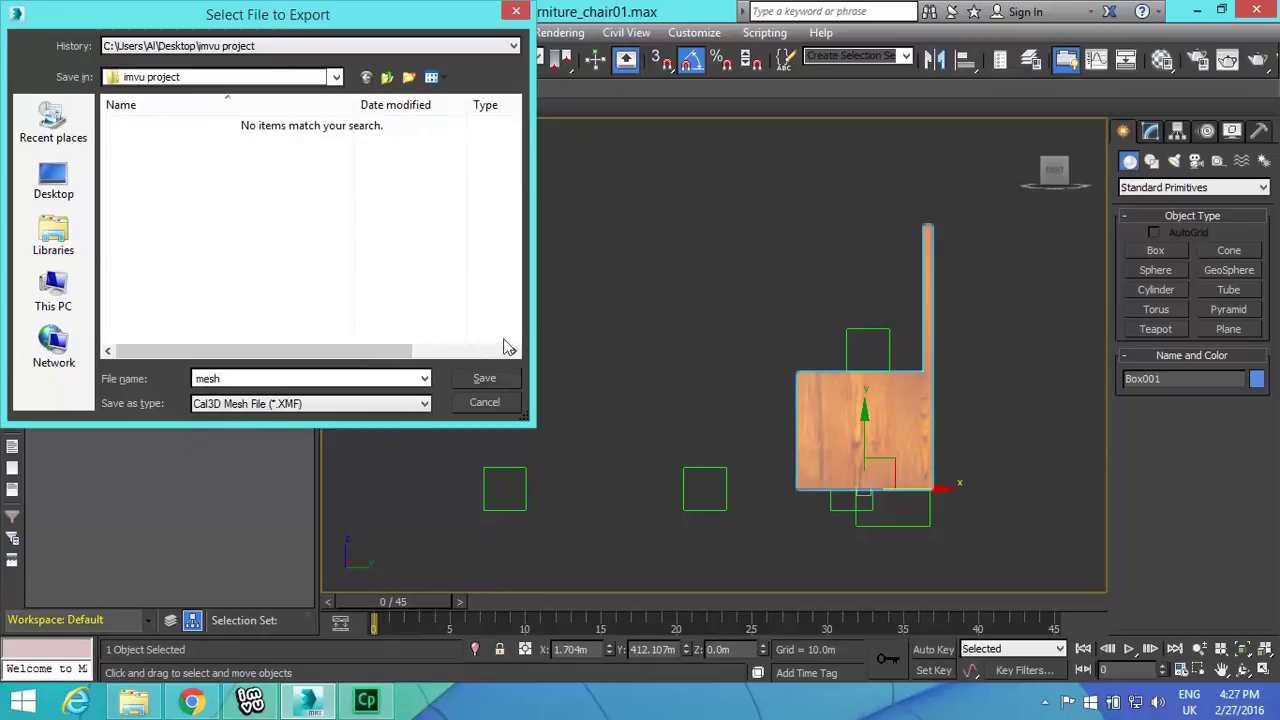
click(488, 380)
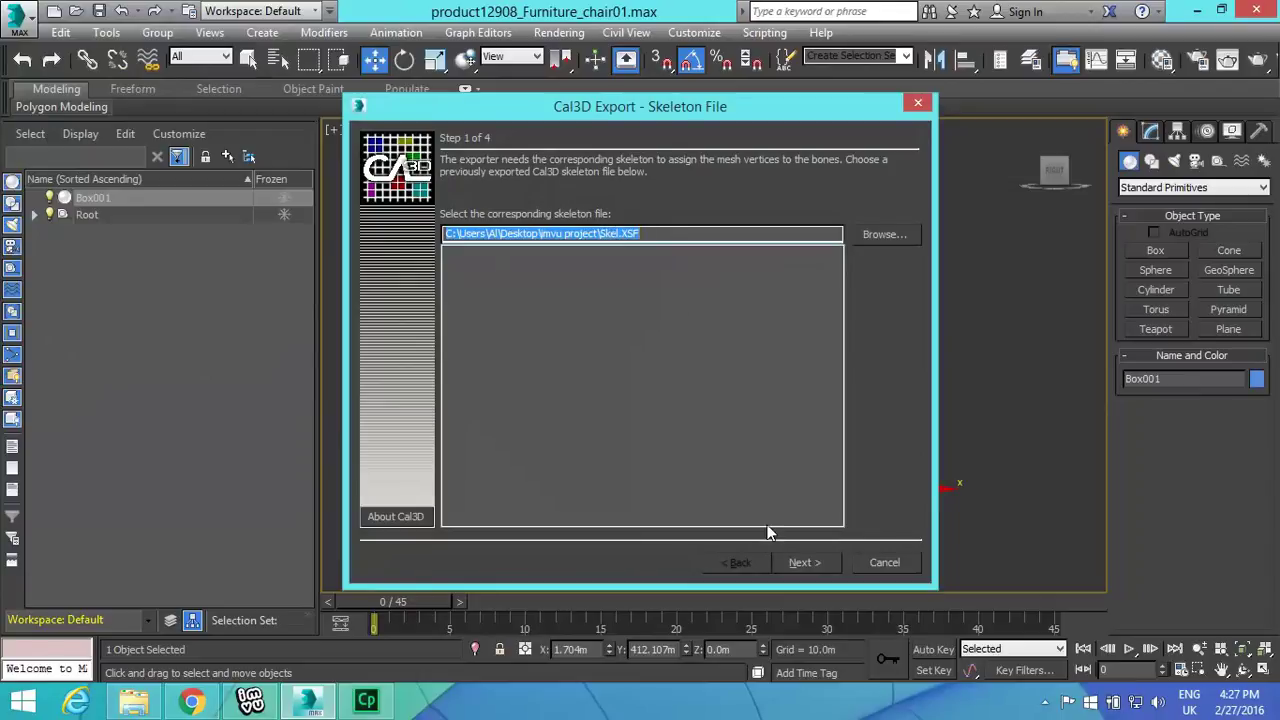
Step: Complete the mesh export with Skel.XSF as skeleton, 999 maximum bones per vertex, a 0.01 weight threshold and no progressive meshes
click(797, 563)
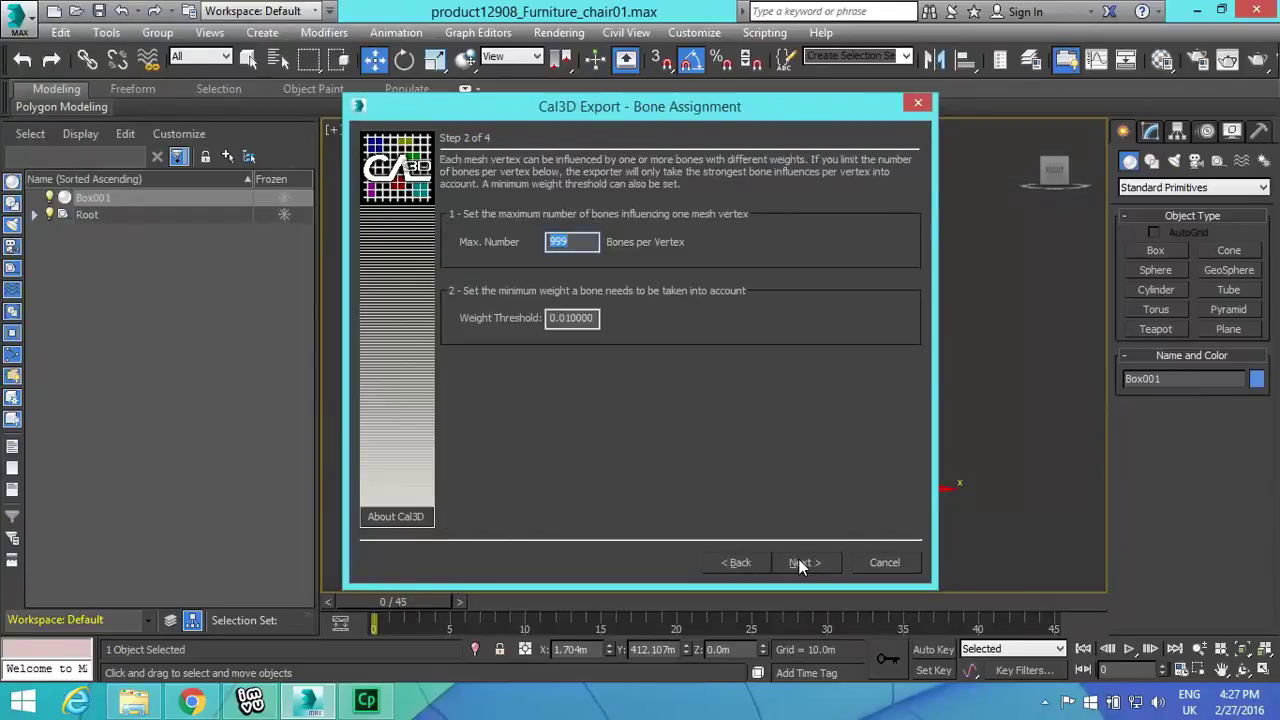
click(799, 563)
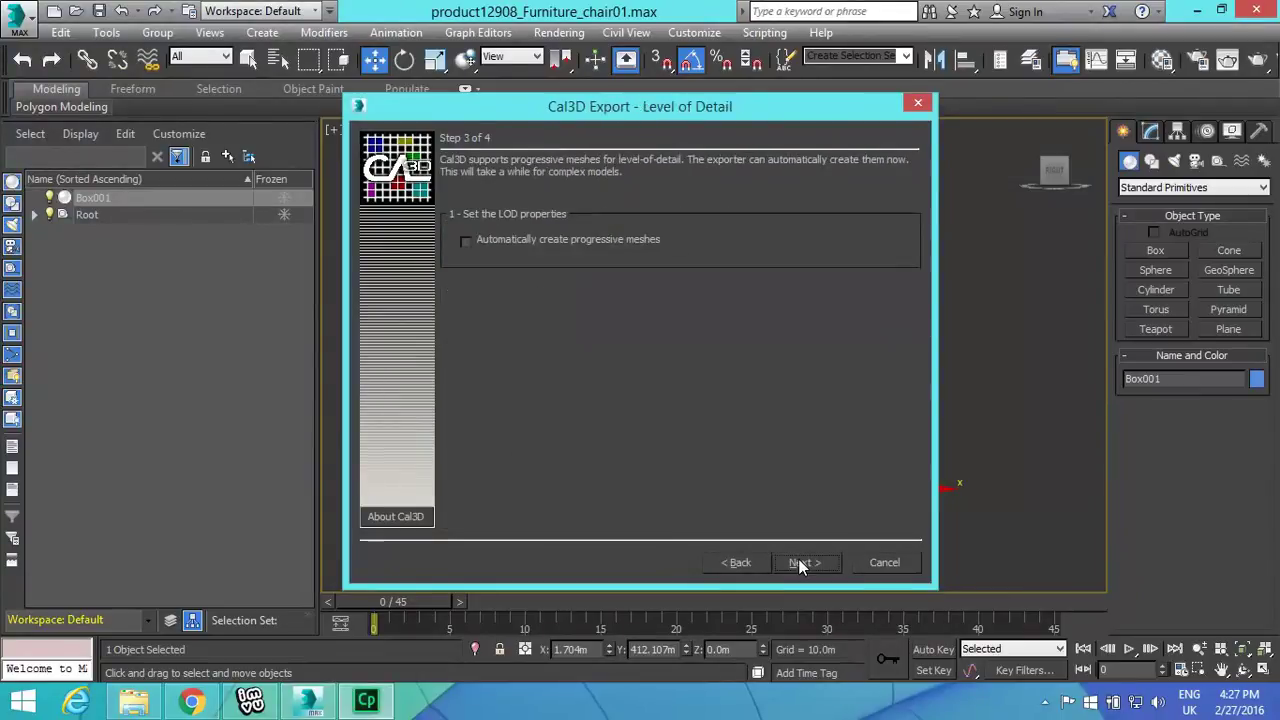
click(799, 563)
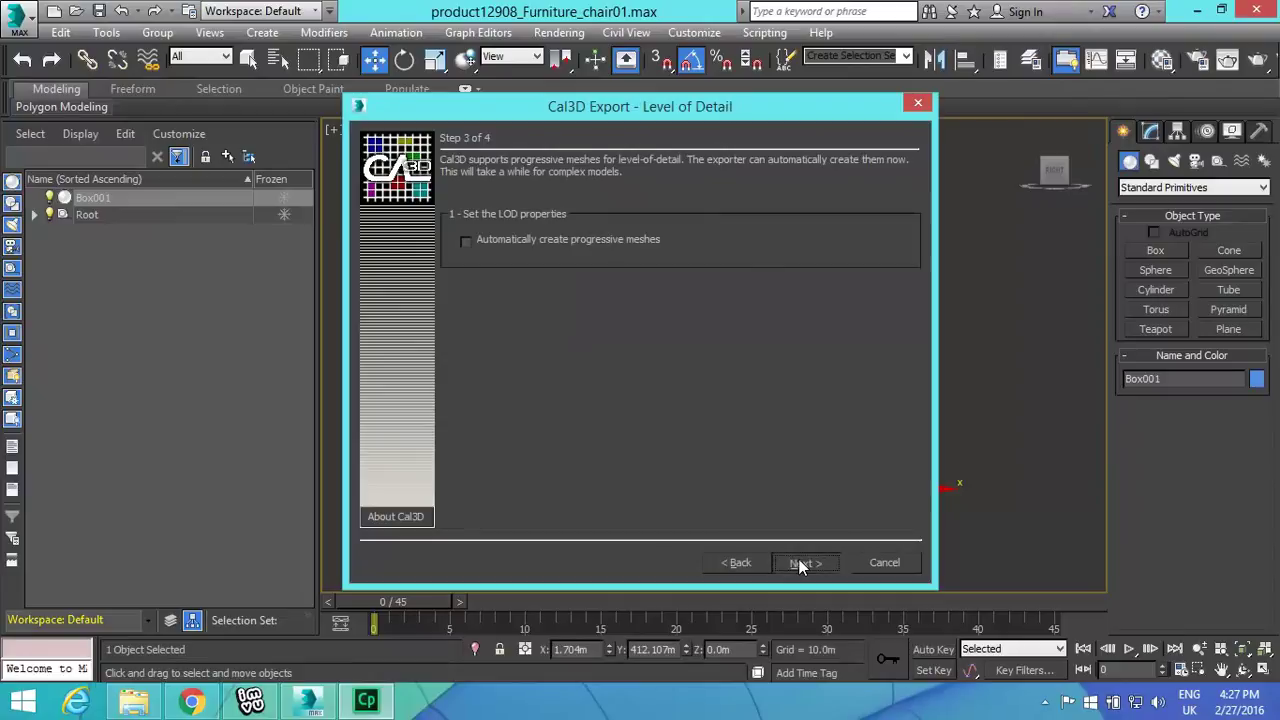
click(801, 563)
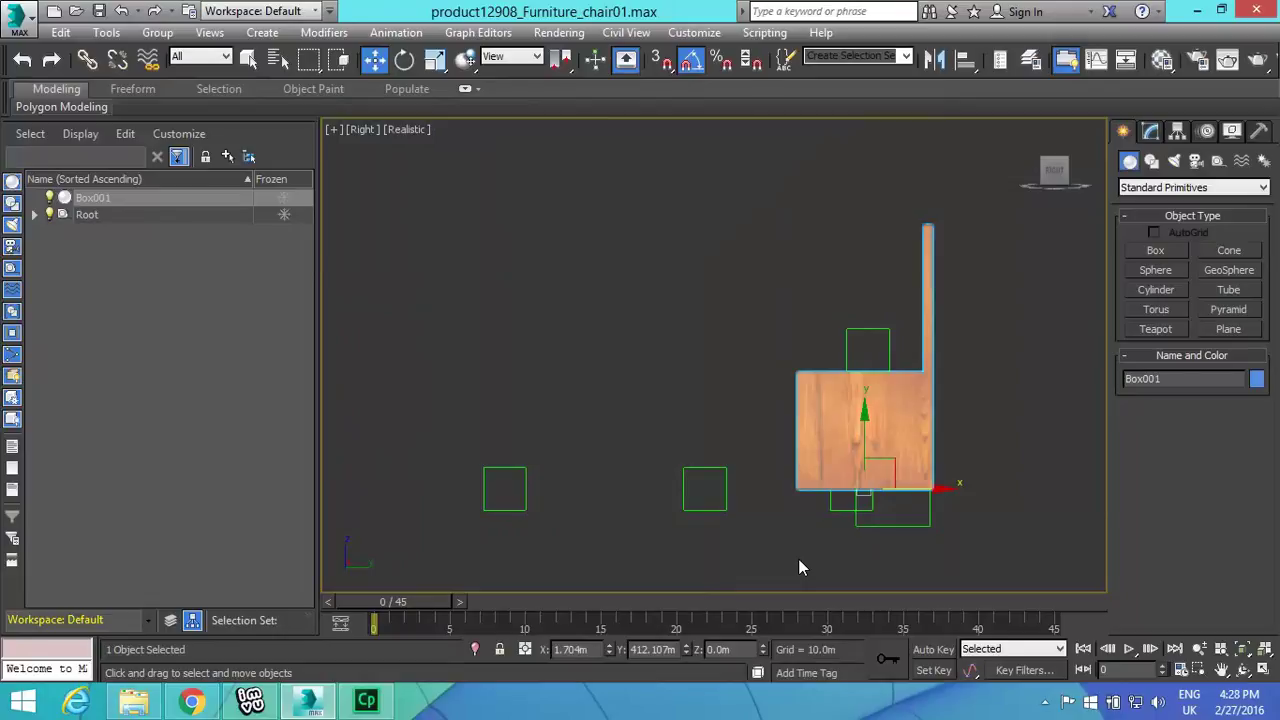
Step: Switch to the browser and open the Empty Furniture Node product page from the creator dashboard to view its Creator Tools
click(1197, 11)
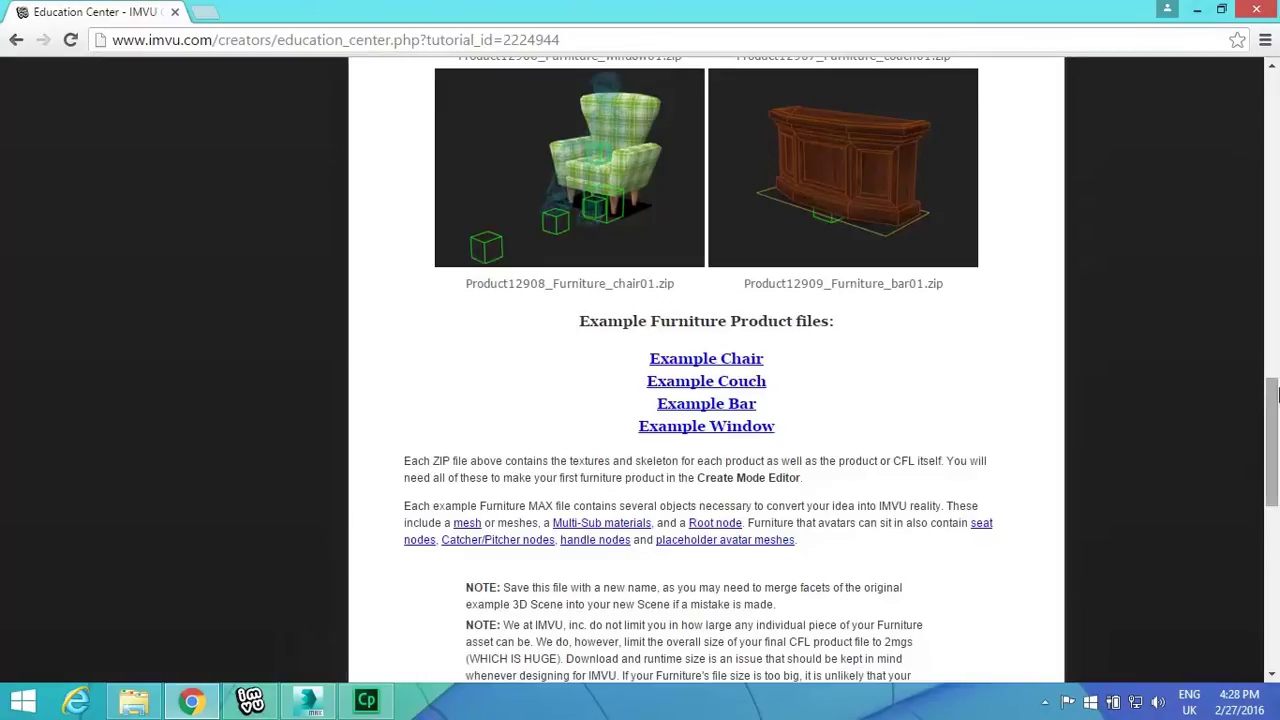
drag(1270, 422, 1200, 93)
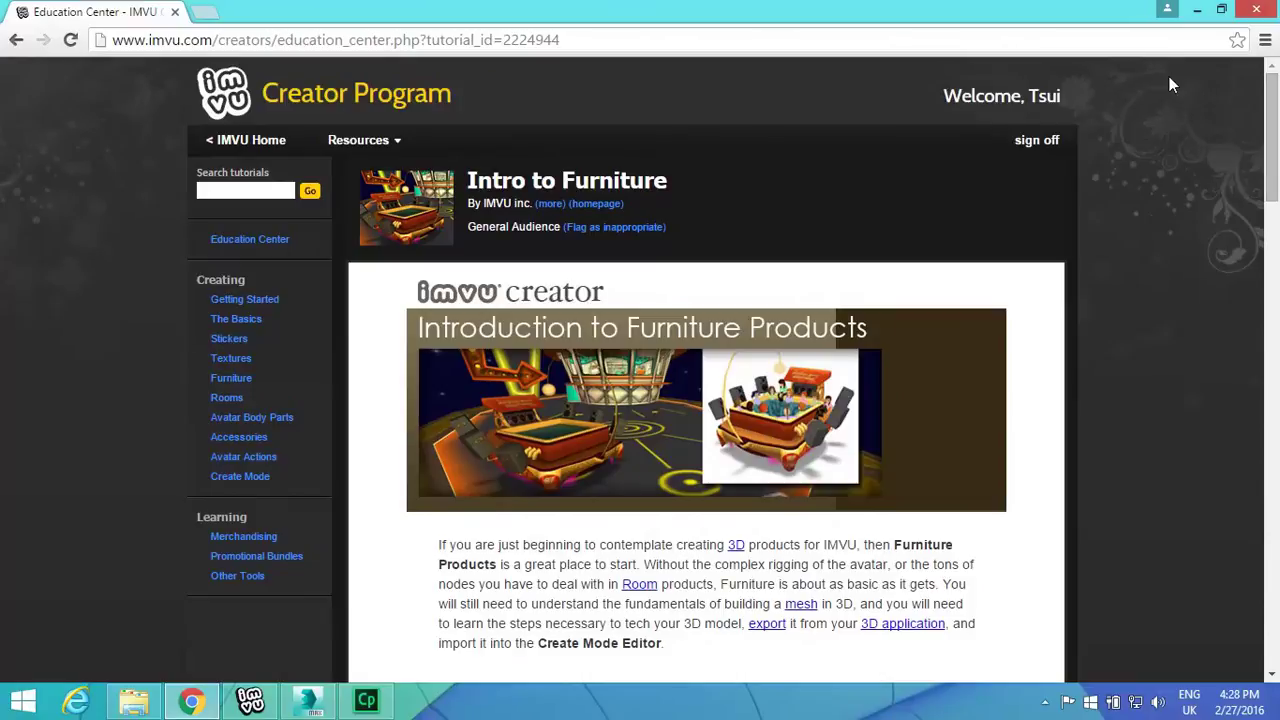
click(226, 110)
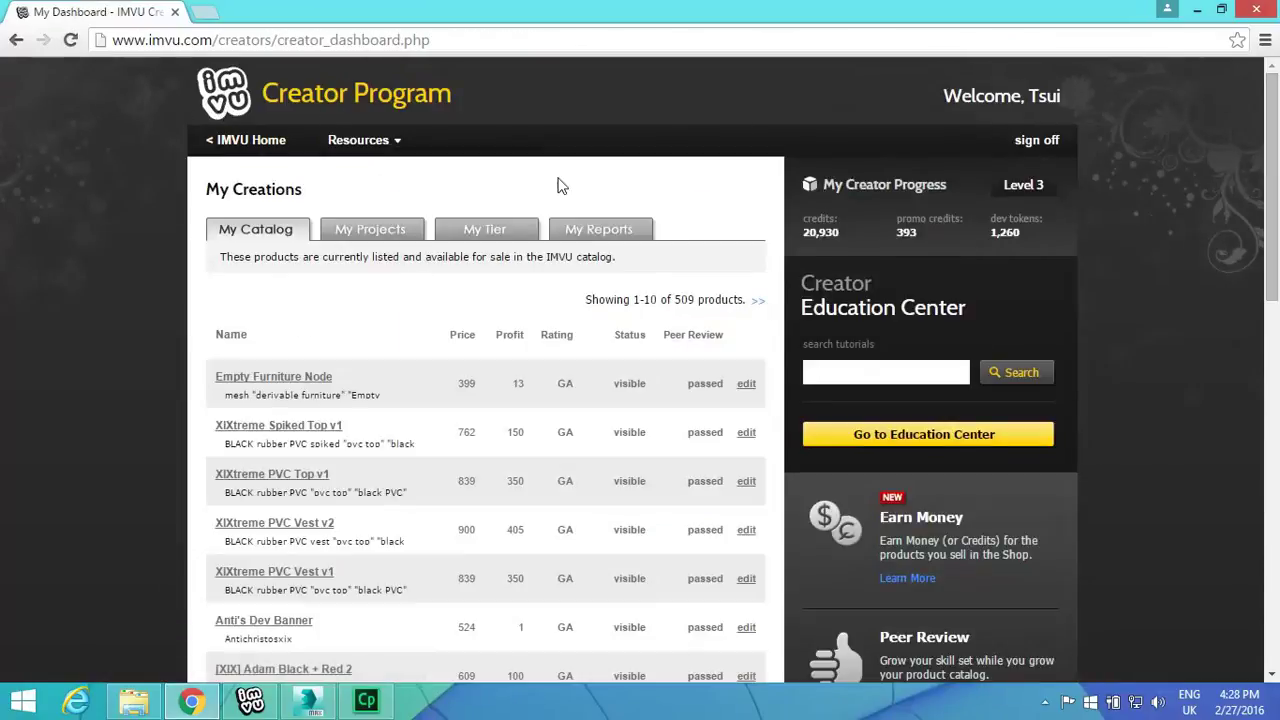
click(292, 376)
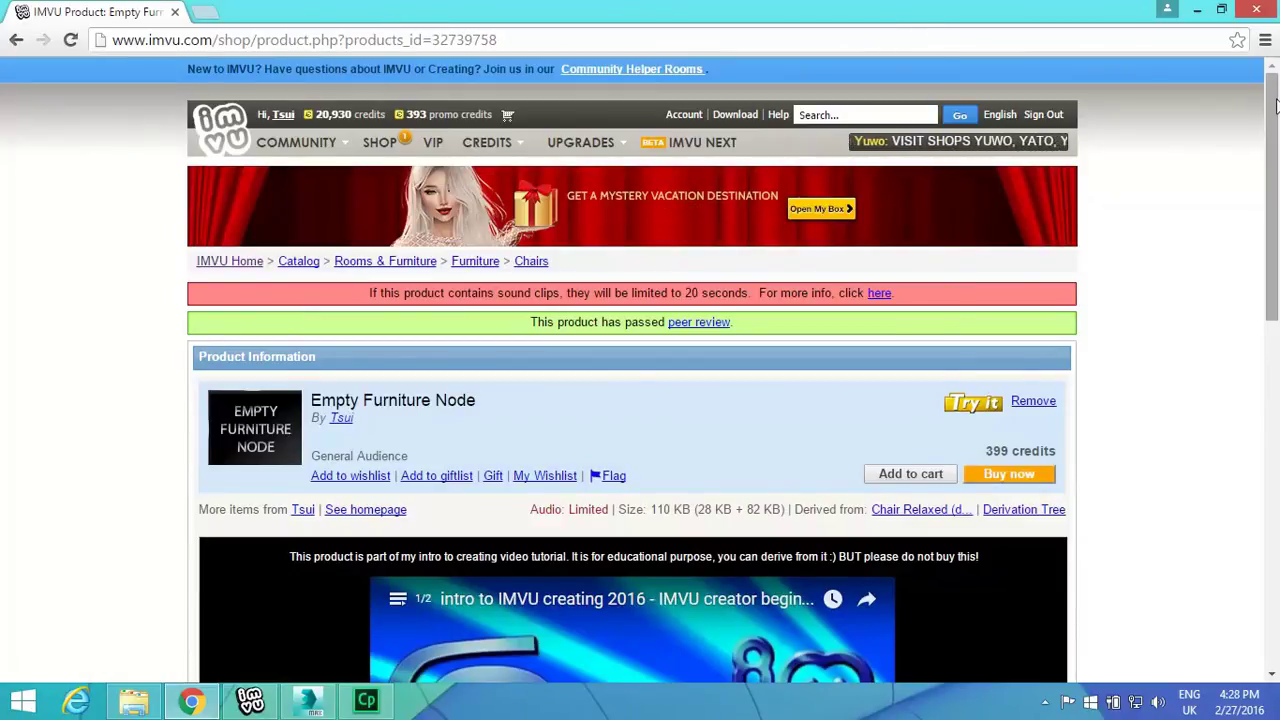
drag(1274, 105, 1272, 427)
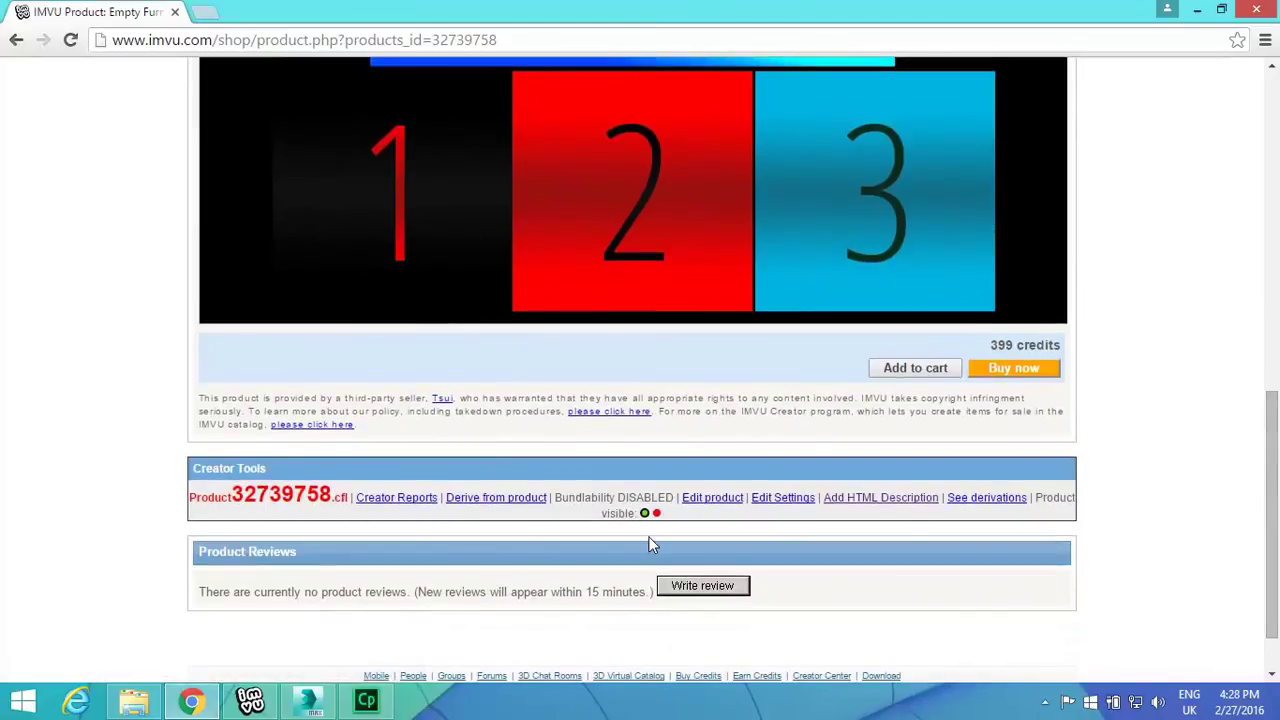
Step: Derive from the Empty Furniture Node product, and close the resulting editor with saving
click(489, 508)
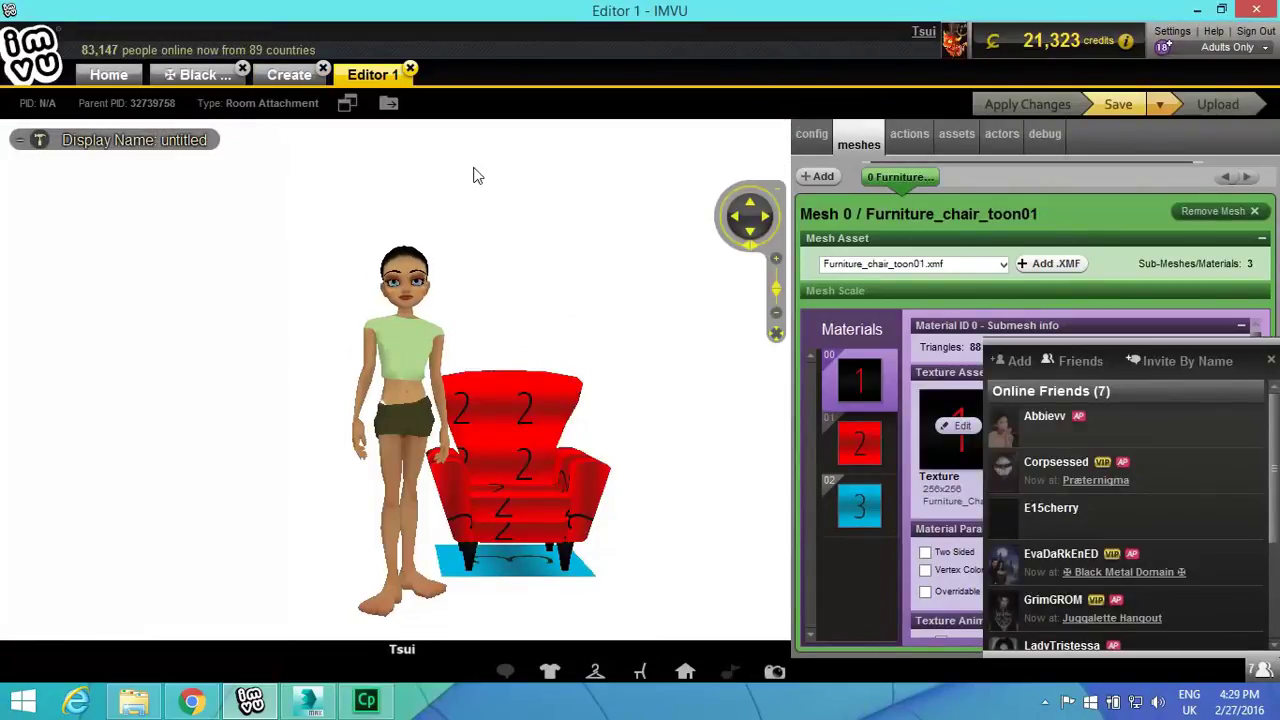
click(410, 68)
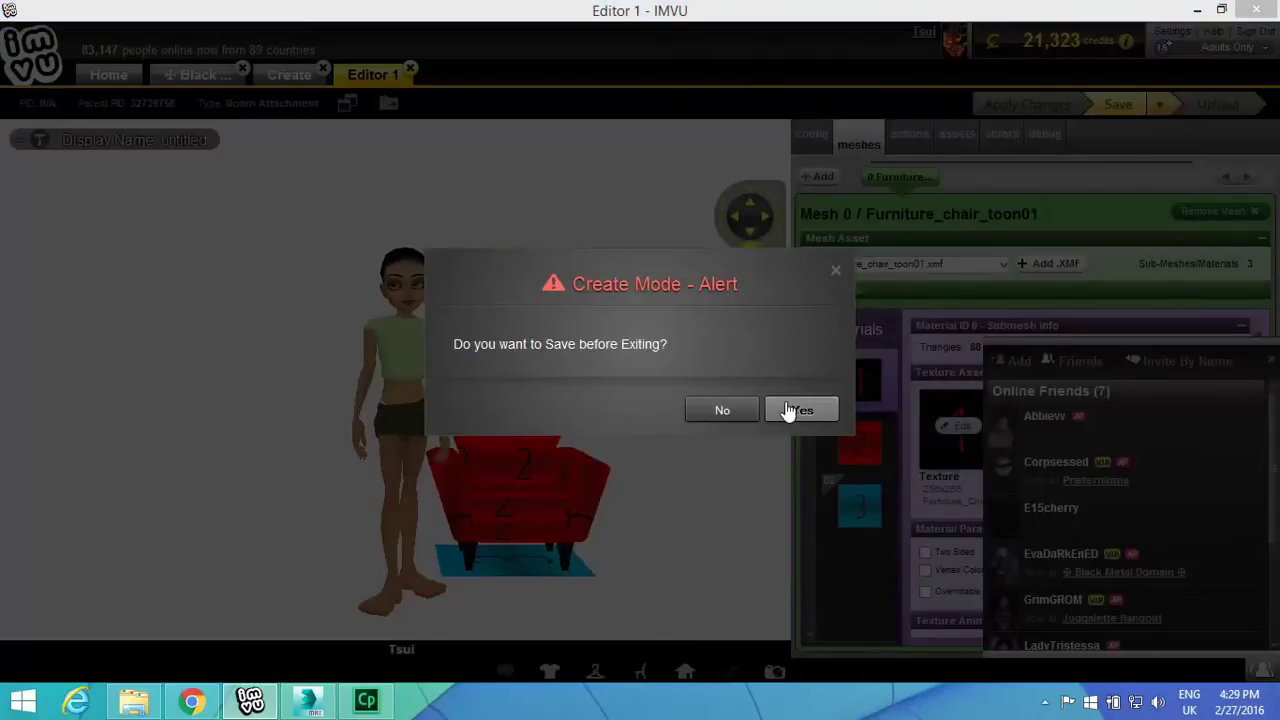
click(803, 406)
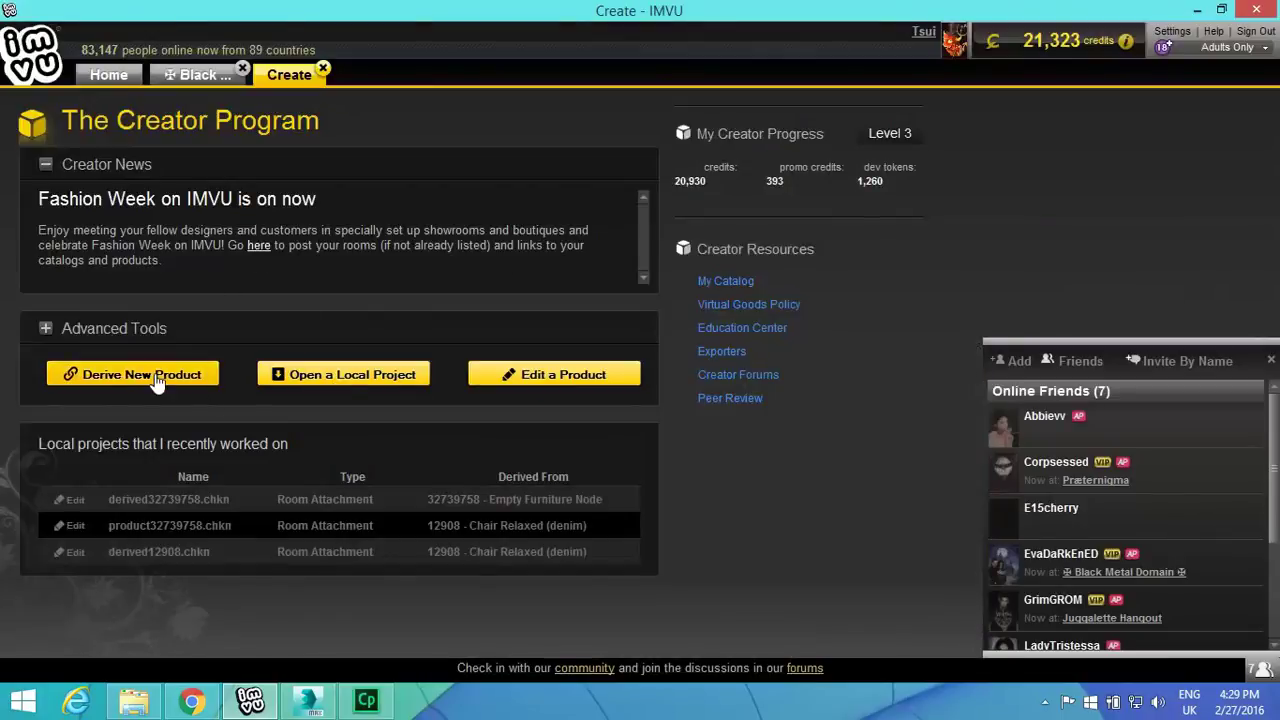
Step: Derive a new product in IMVU Create mode from Empty Furniture Node, using product ID 32739758
click(140, 375)
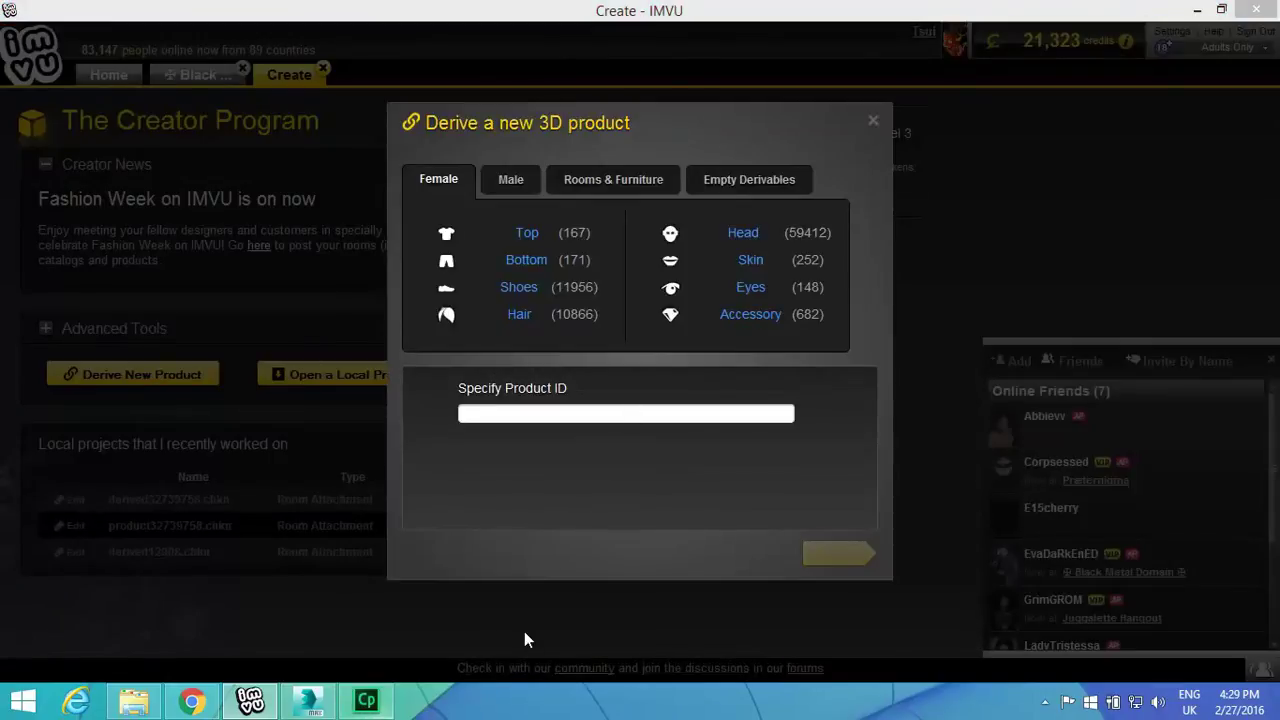
click(1198, 12)
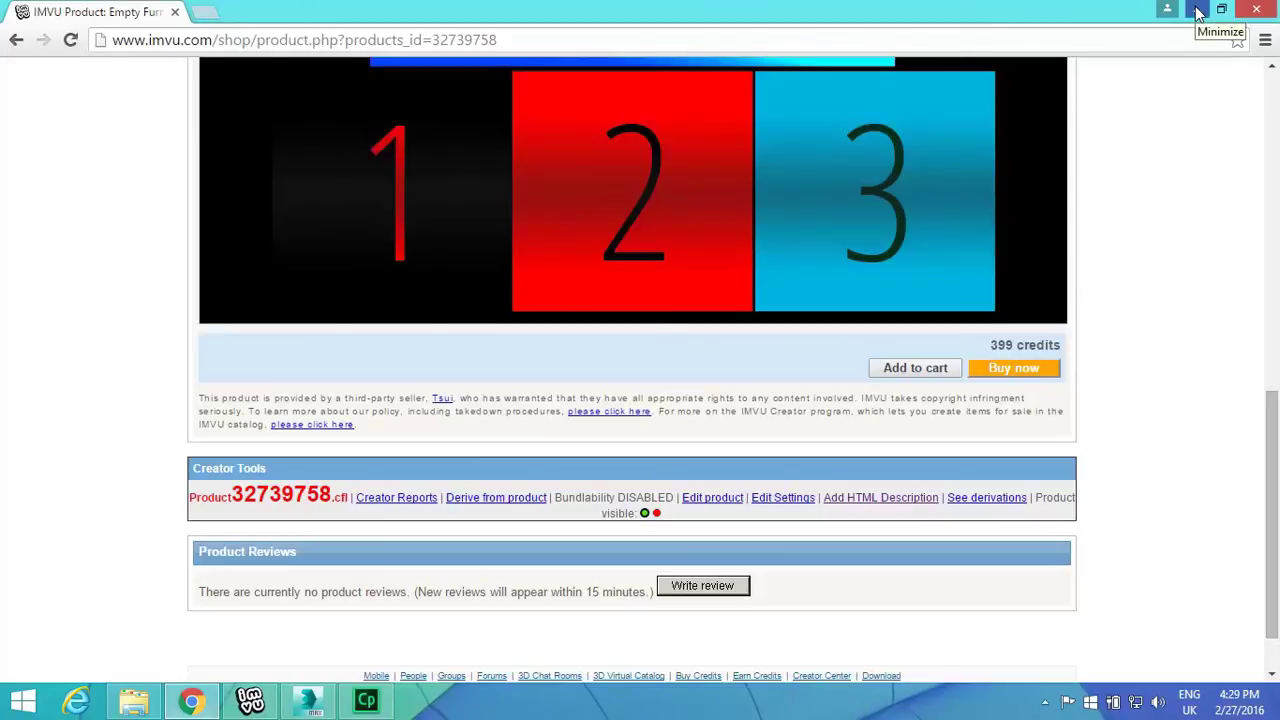
click(1198, 12)
text(27)
key(alt+Tab)
key(alt+Tab)
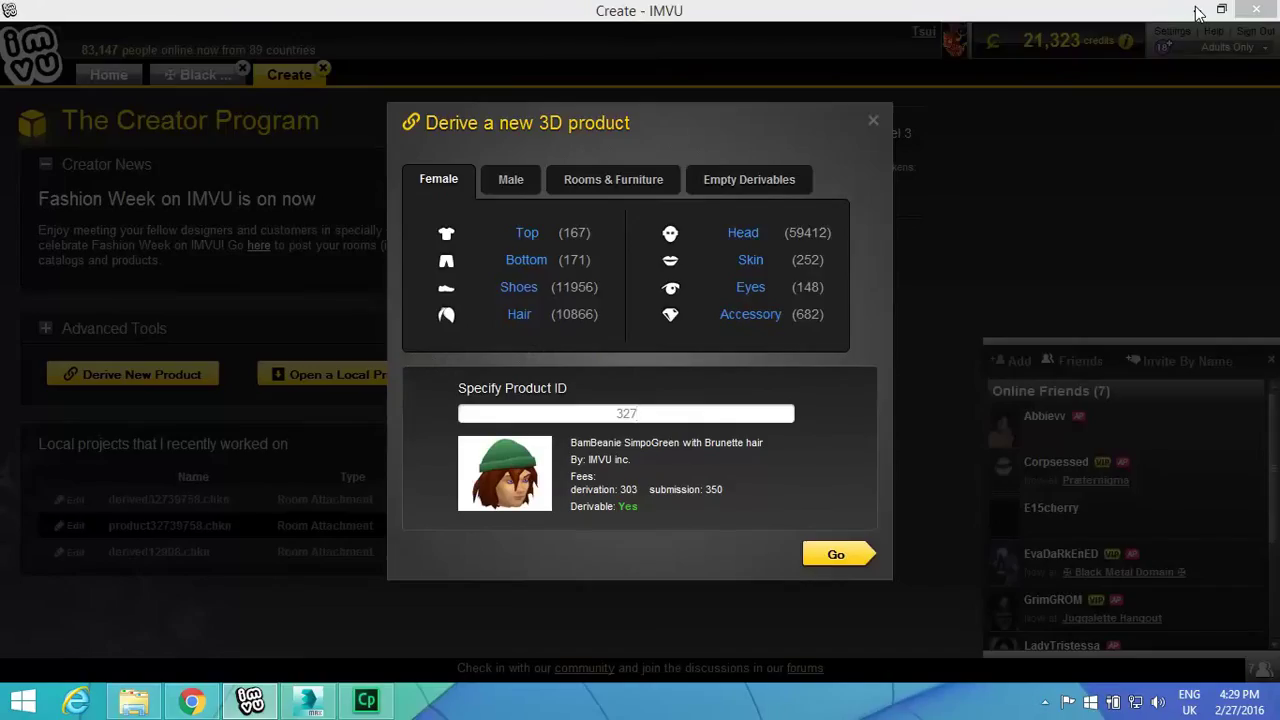
text(397)
key(alt+Tab)
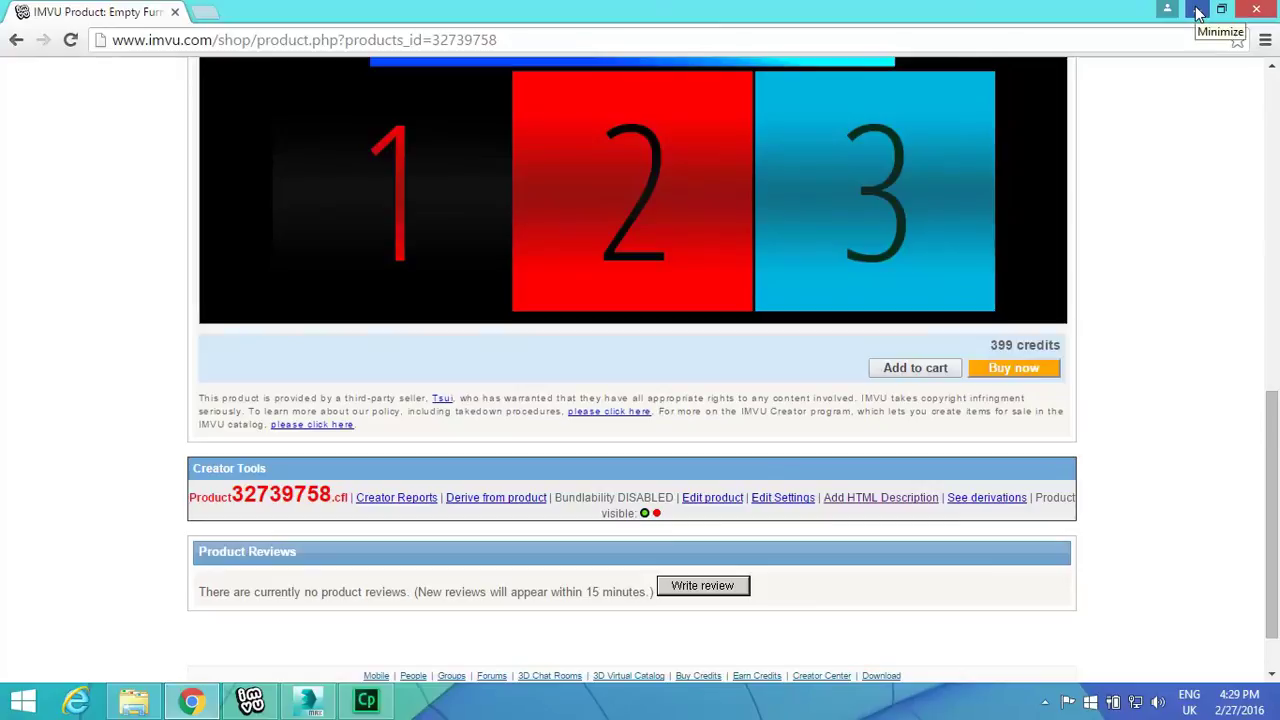
click(1198, 12)
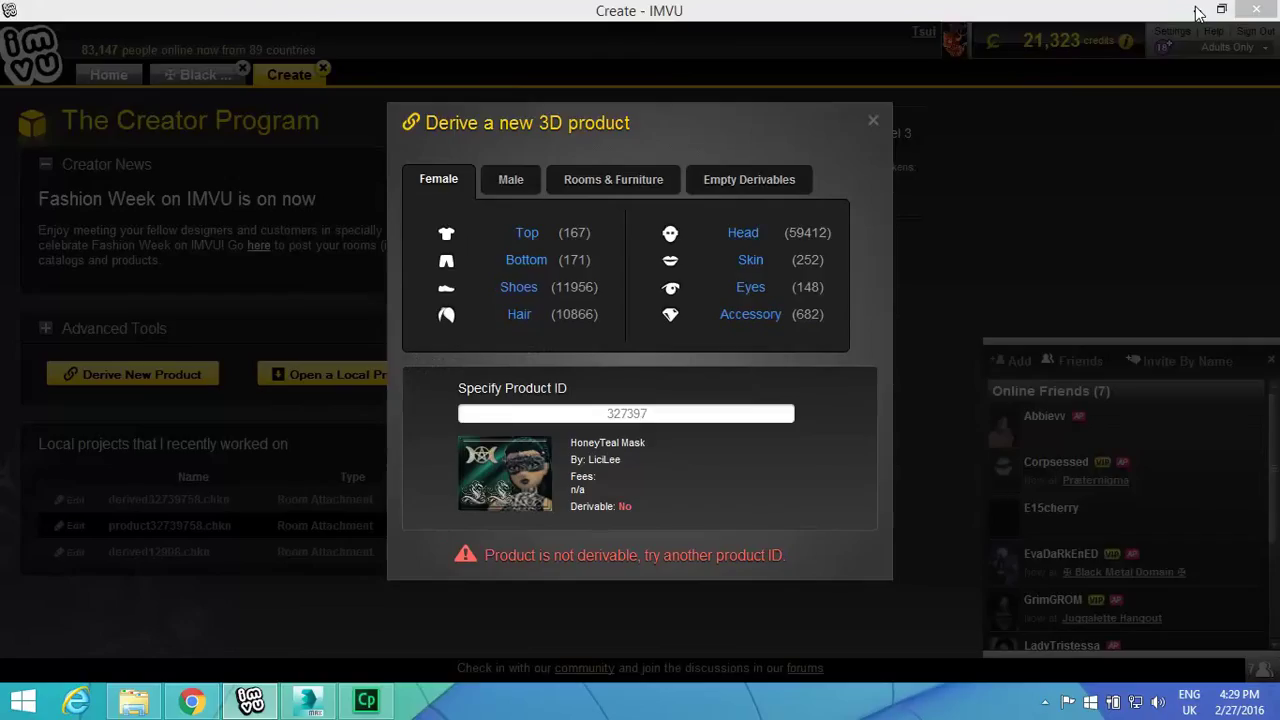
mouse_move(1275, 5)
text(58)
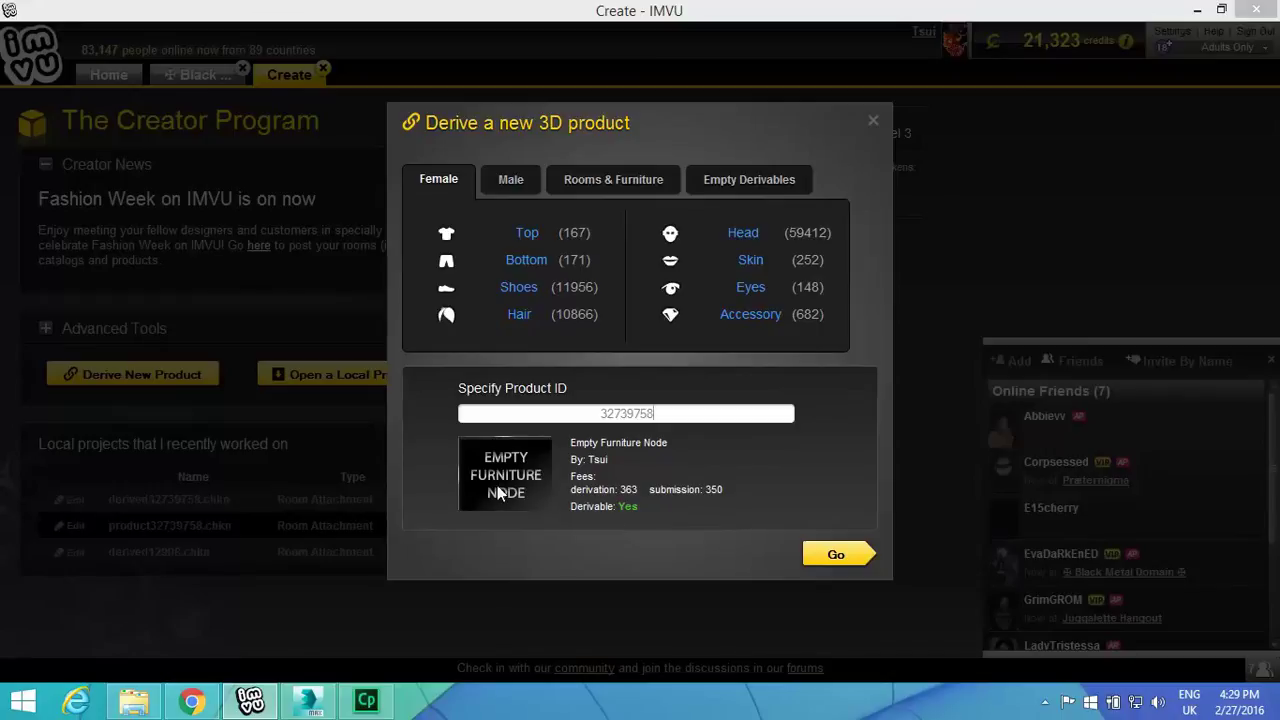
click(852, 557)
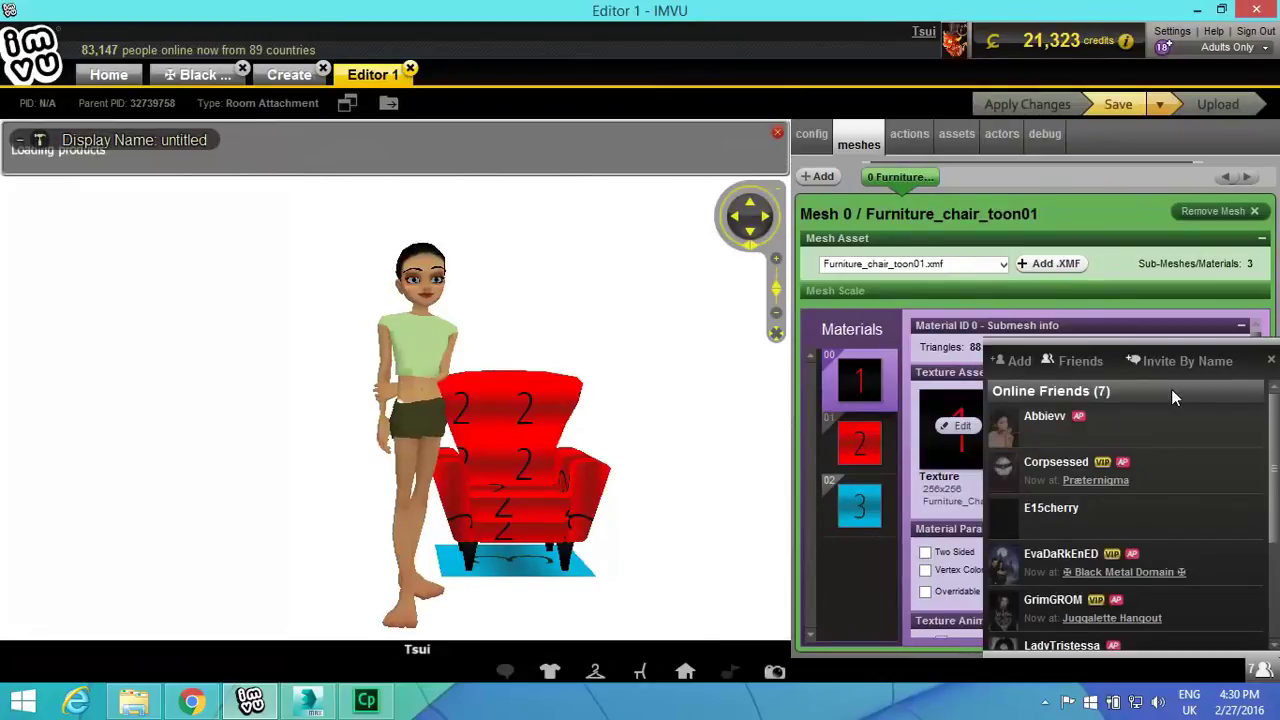
Step: Close the online friends list and zoom the preview out to frame the avatar and chair
click(1270, 360)
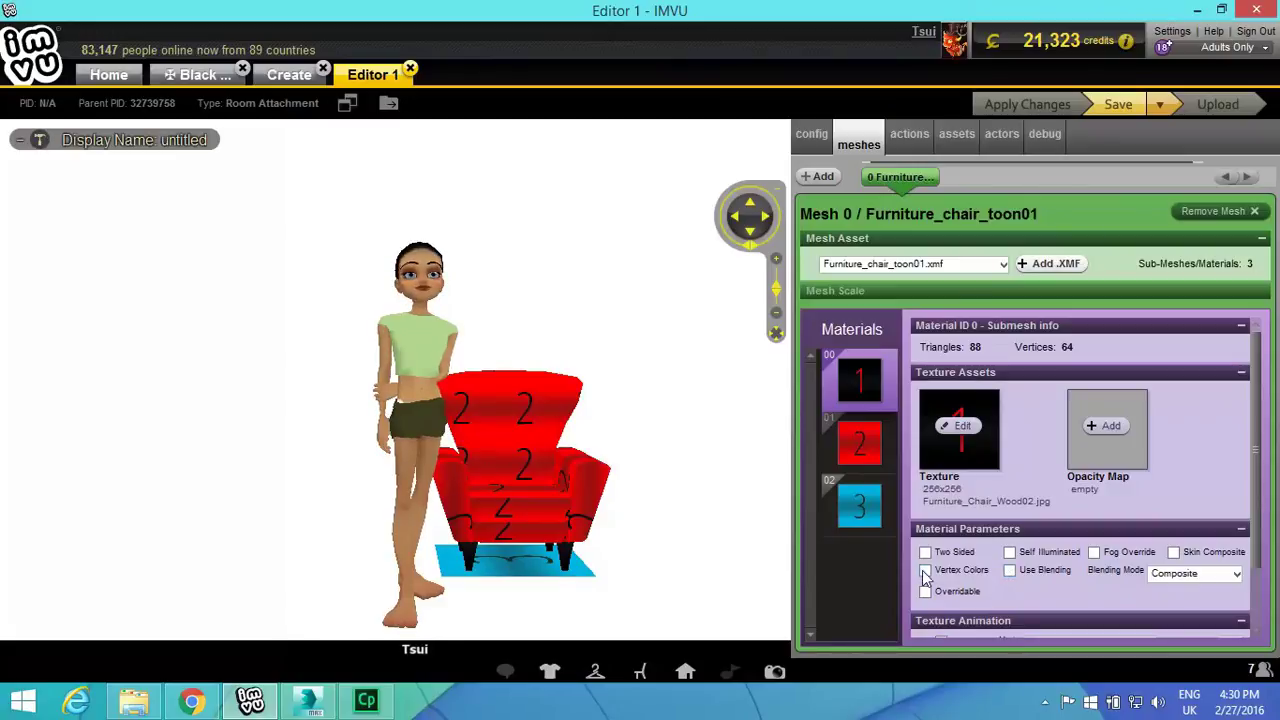
drag(757, 420, 596, 420)
scroll(600, 440, down, 5)
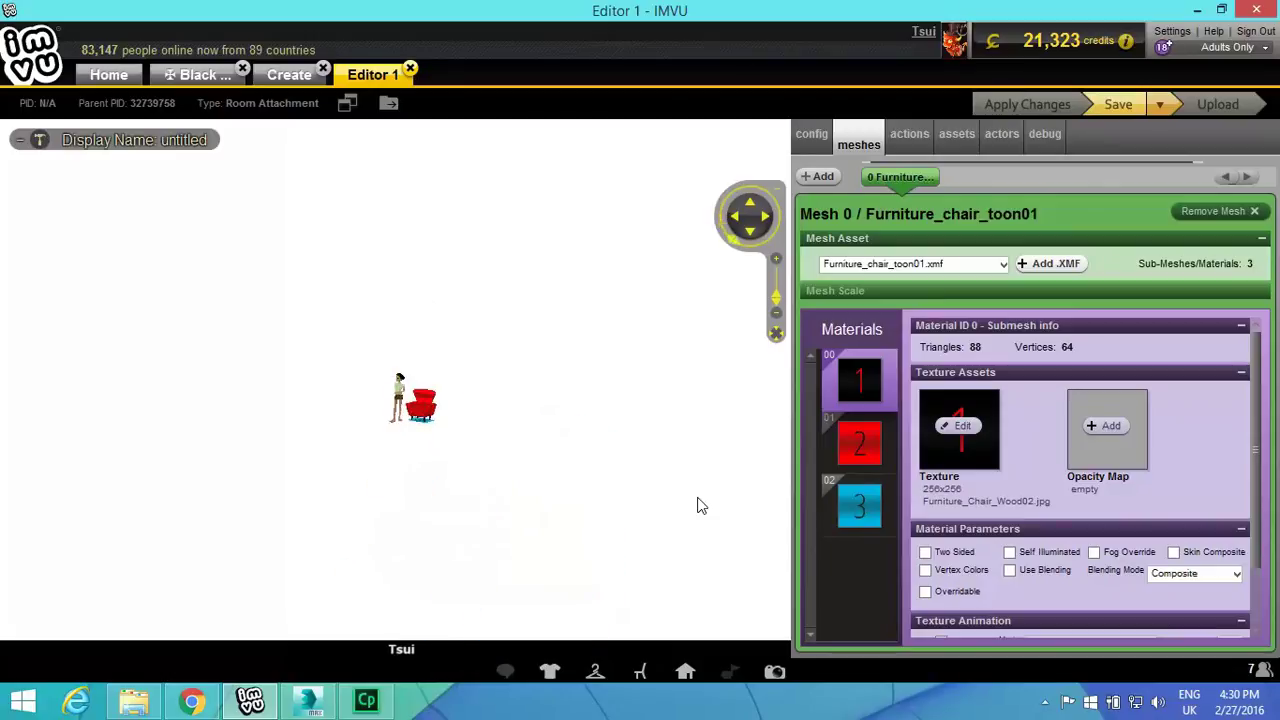
scroll(730, 464, up, 3)
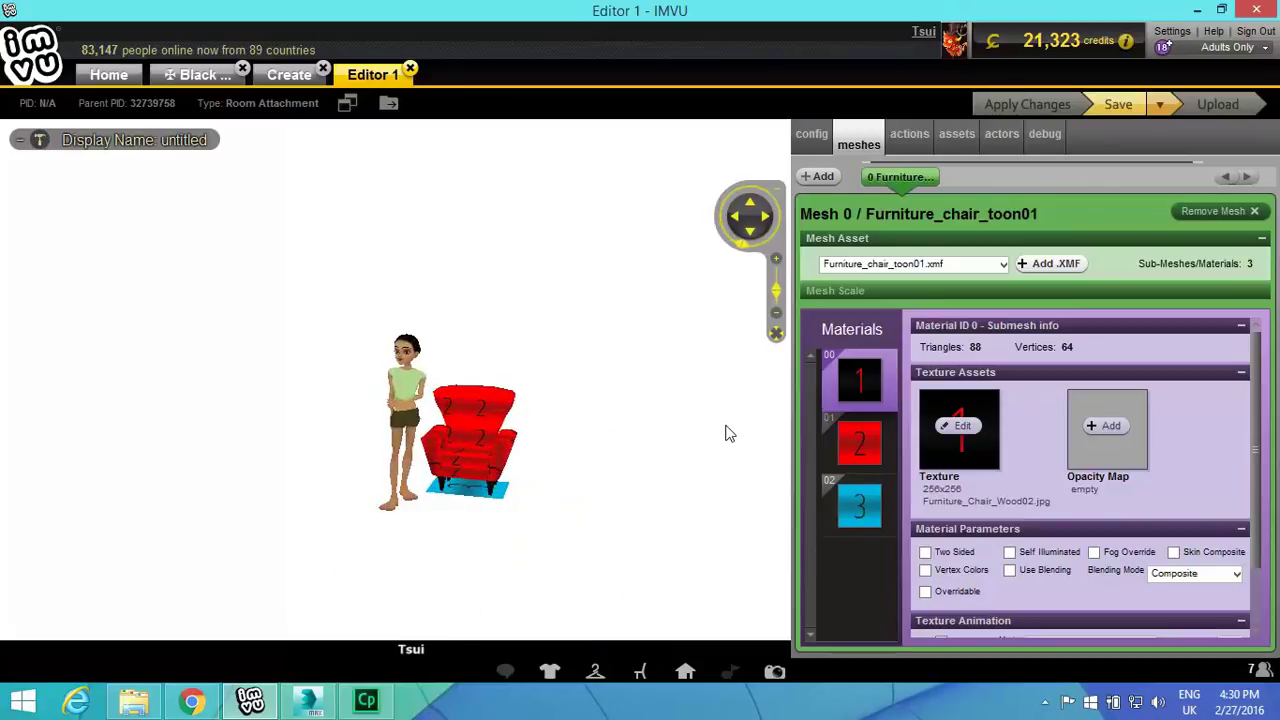
scroll(729, 433, up, 1)
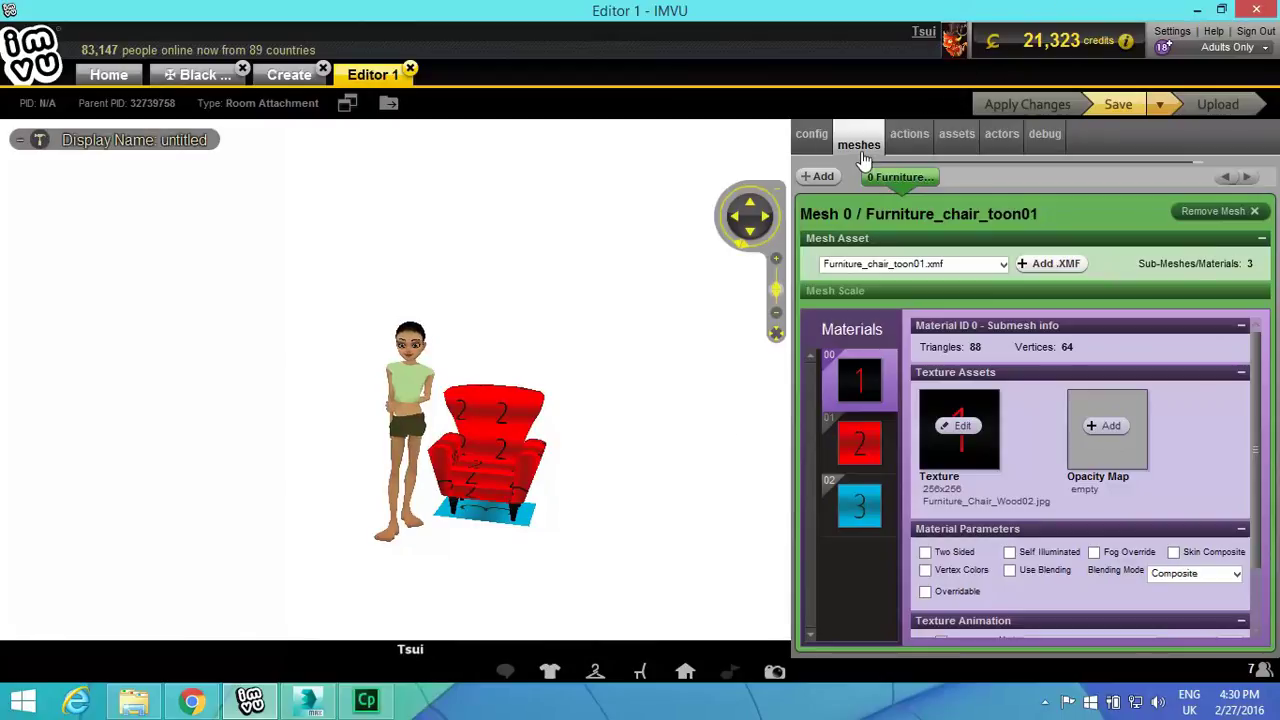
Step: Load the skeleton file Skel from the imvu project folder on the Desktop into the product's skeleton variables and apply the changes
click(808, 138)
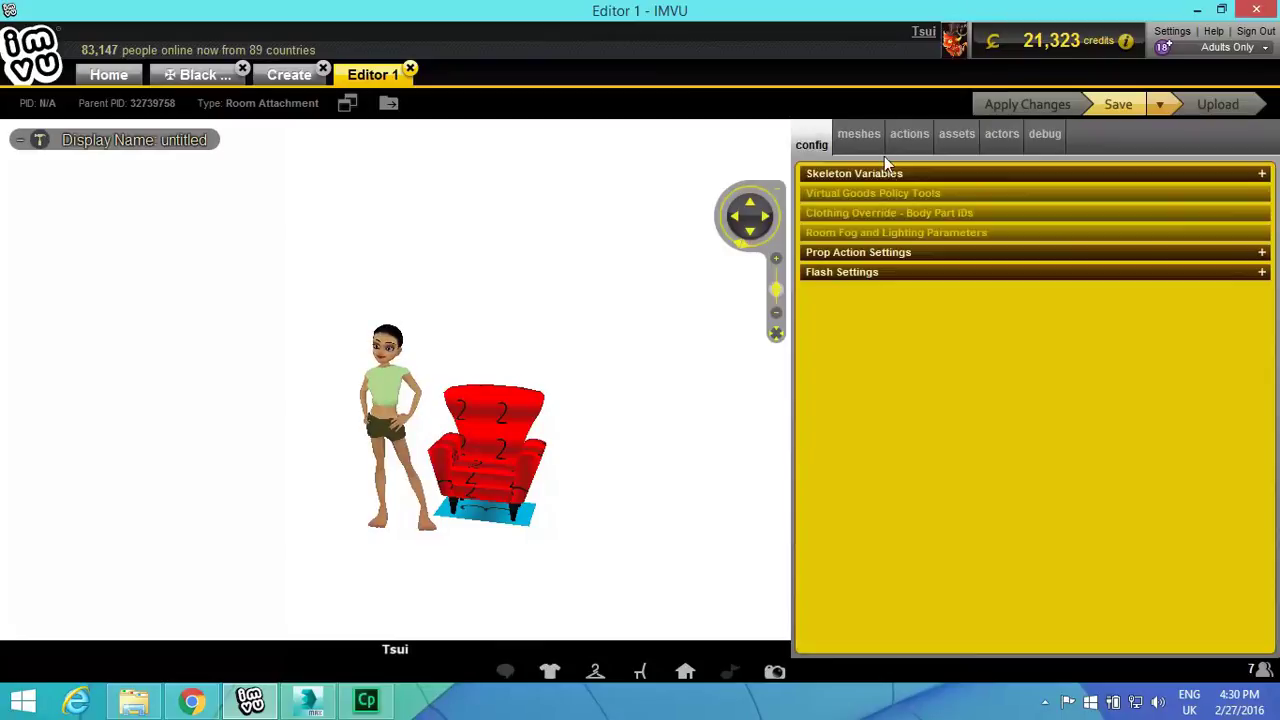
click(907, 178)
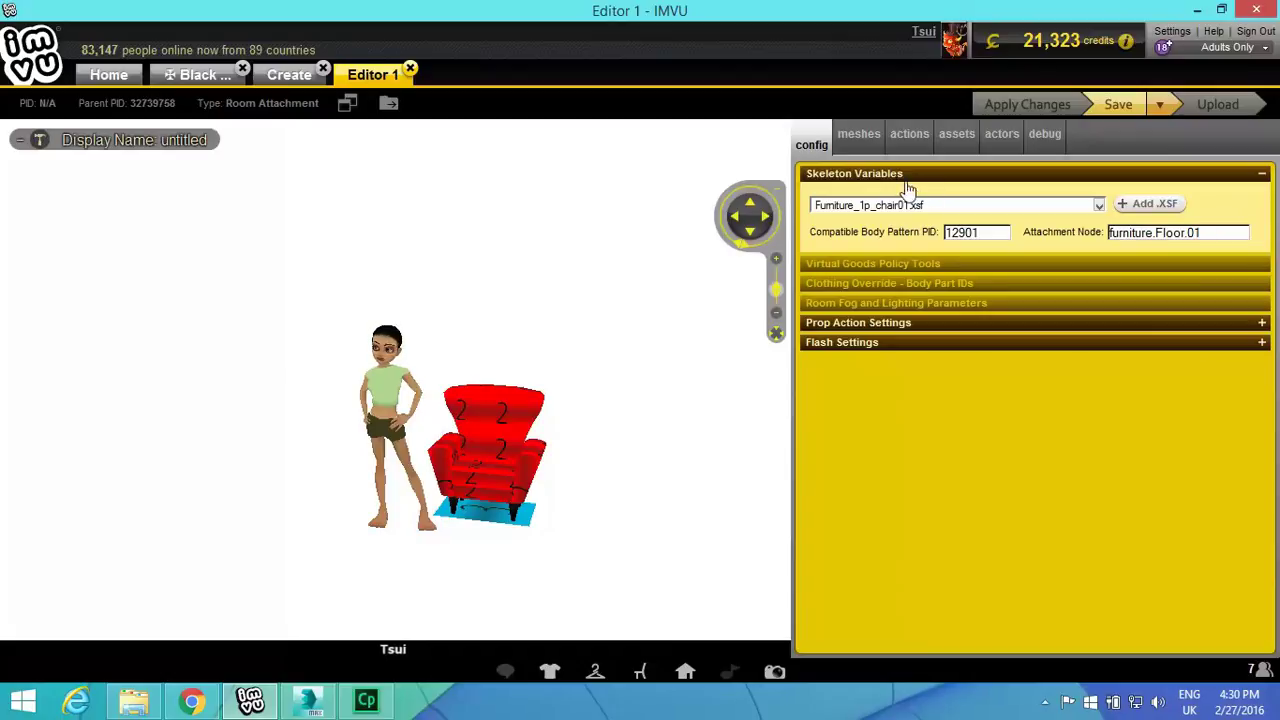
click(1157, 207)
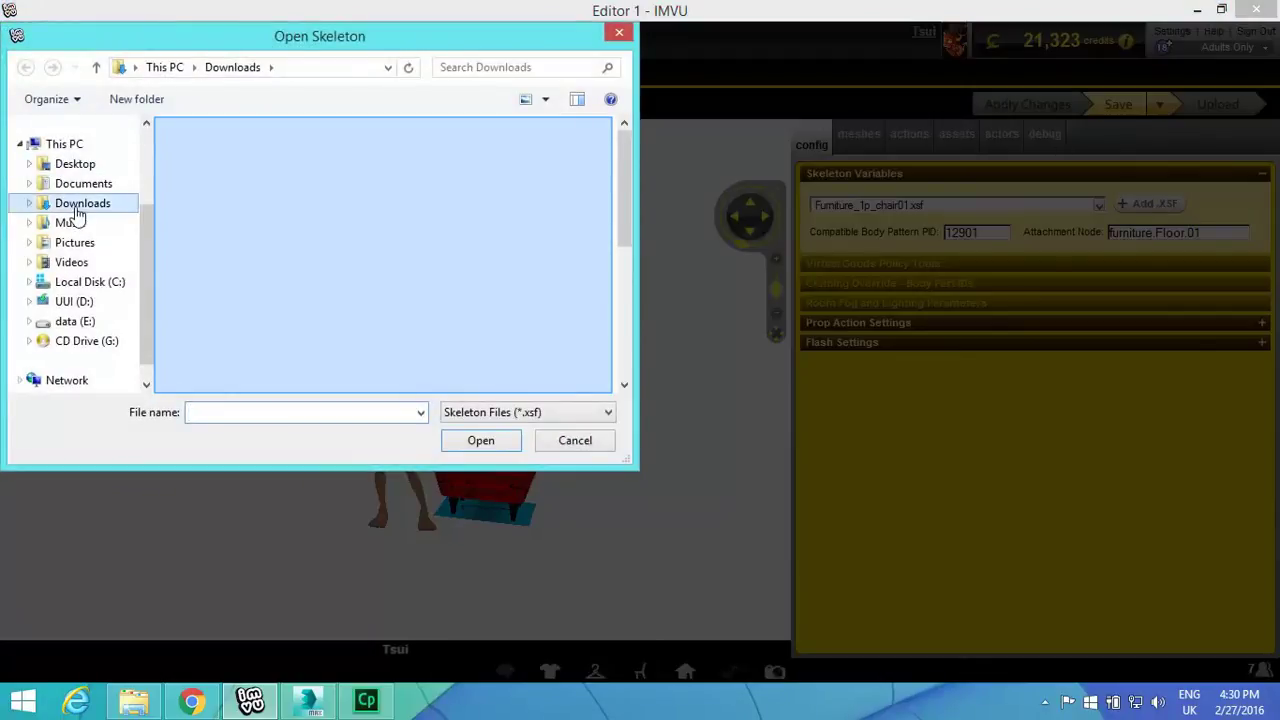
click(130, 165)
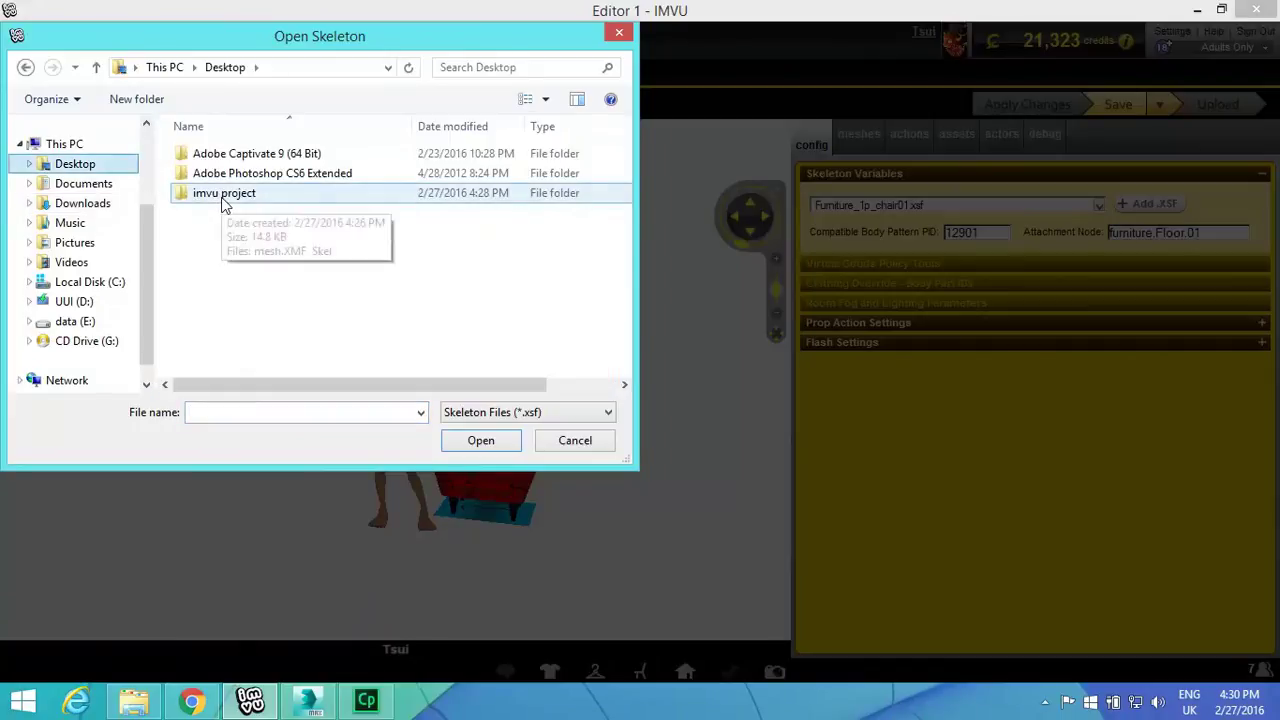
double_click(224, 200)
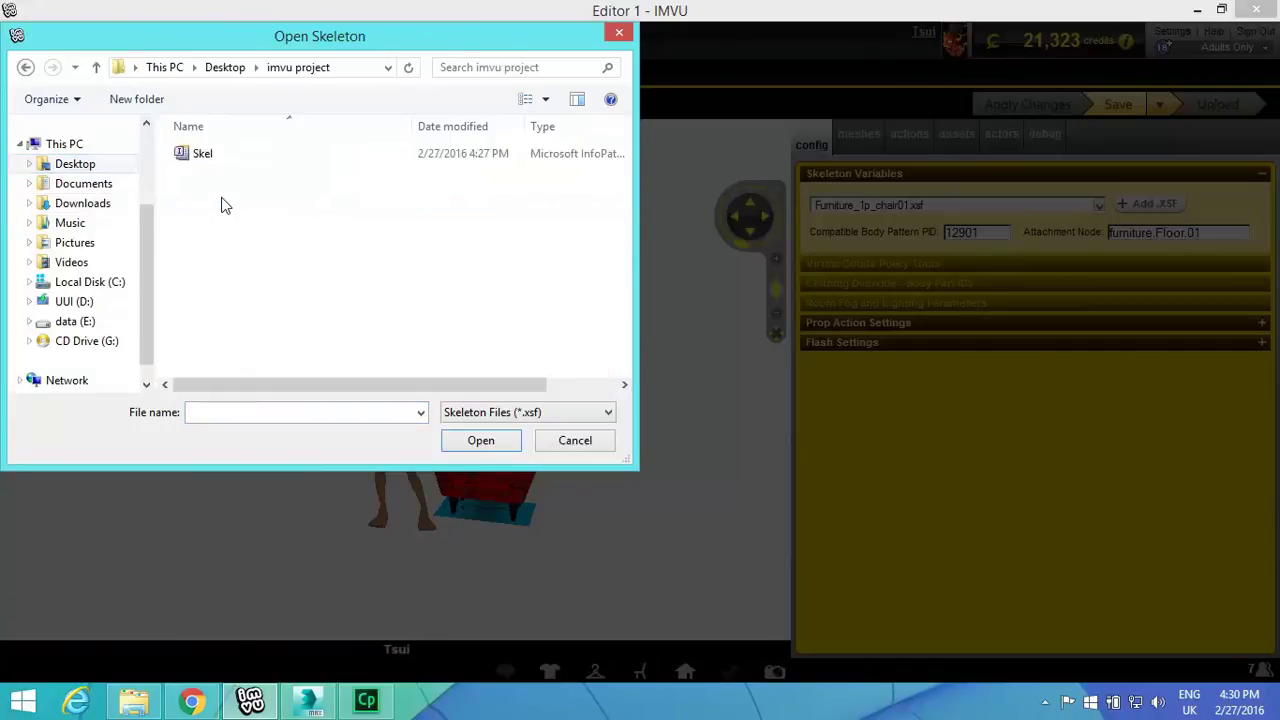
double_click(200, 152)
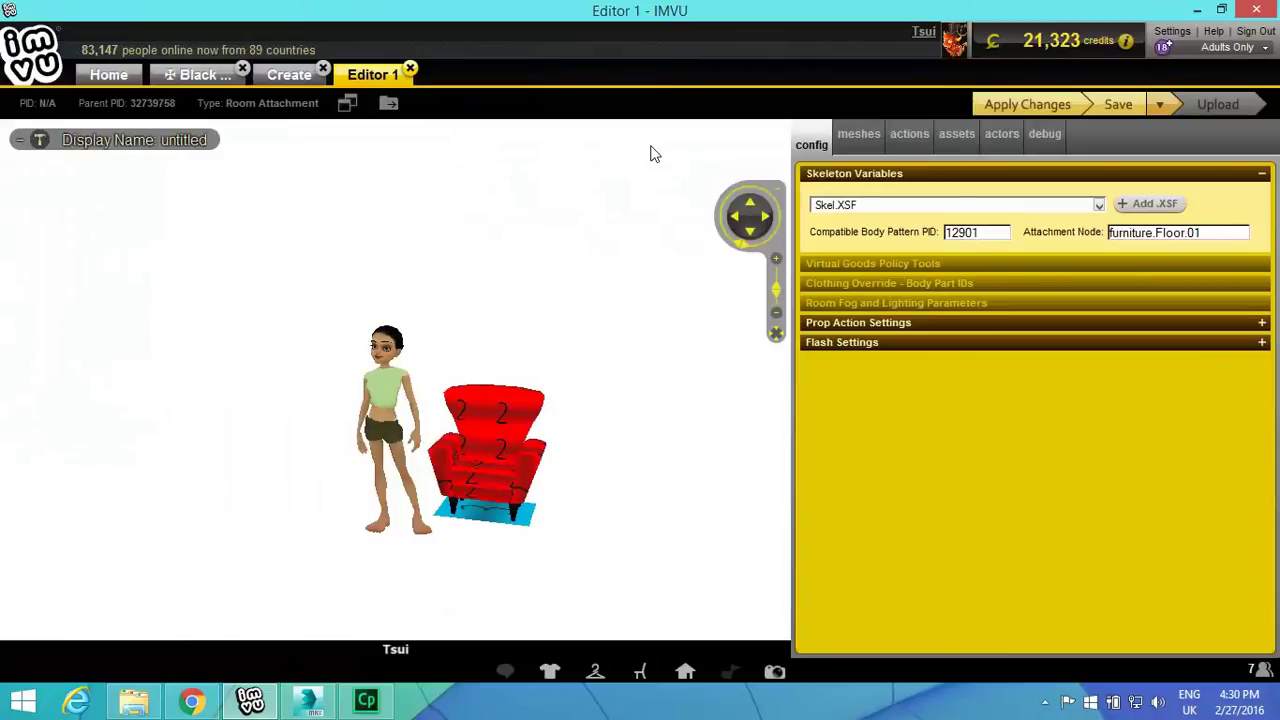
click(1034, 106)
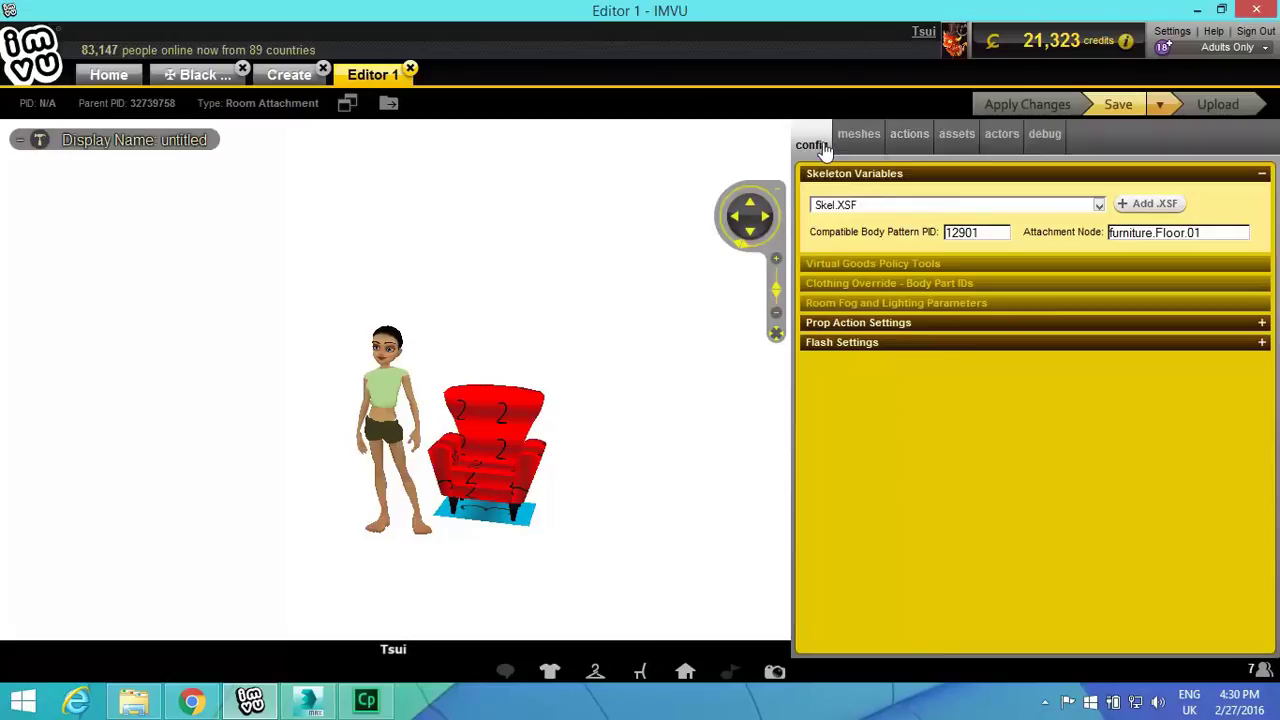
Step: Replace the mesh asset of Mesh 0 with mesh.XMF from the imvu project folder and apply the changes
click(859, 145)
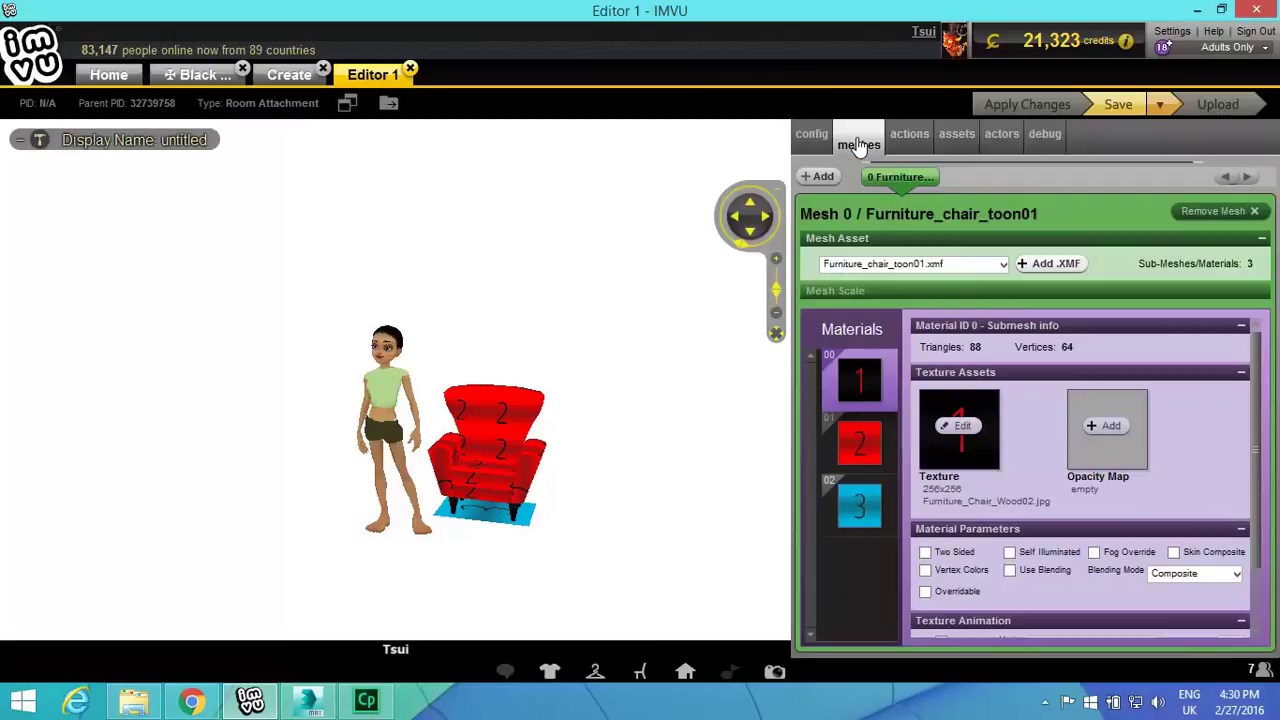
click(1063, 265)
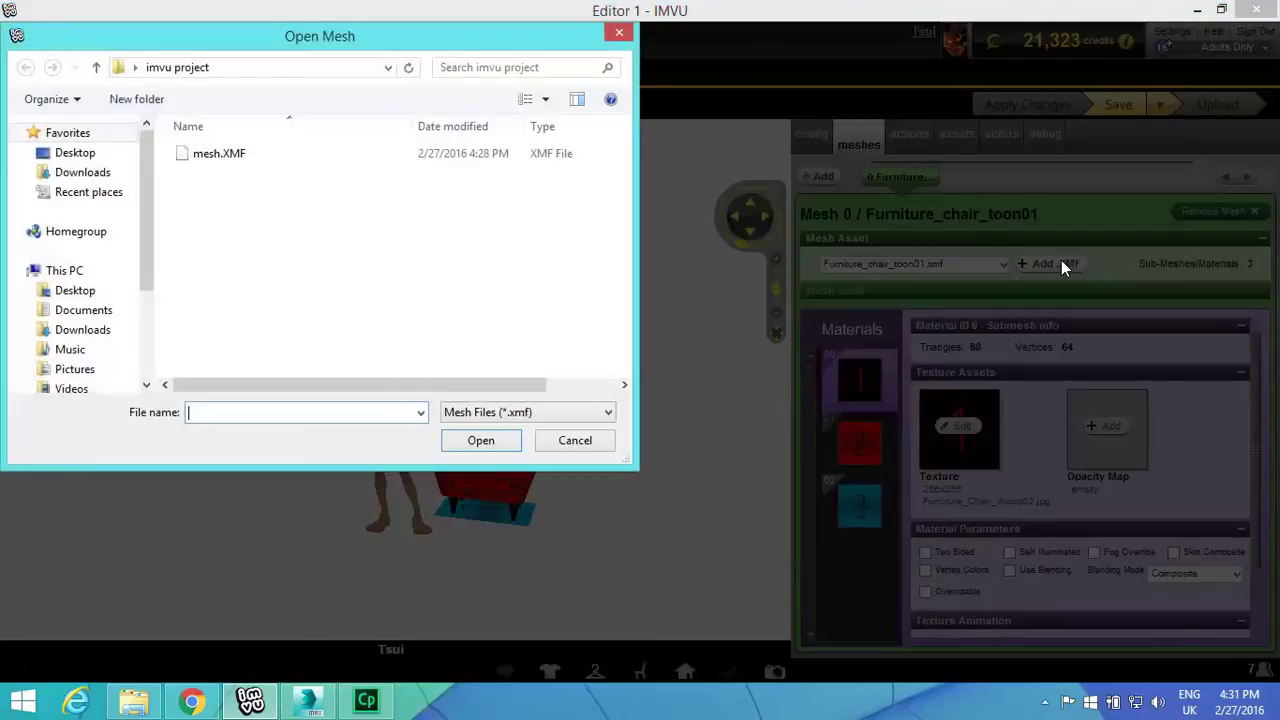
double_click(247, 157)
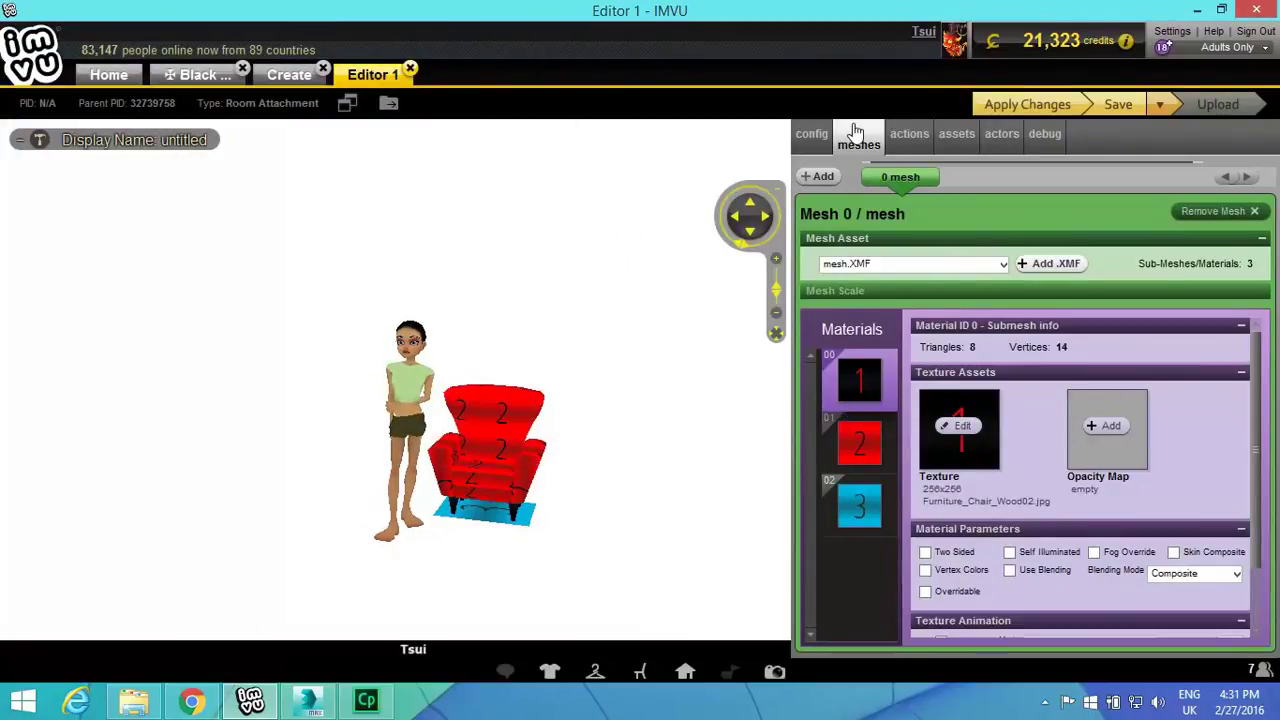
click(1028, 106)
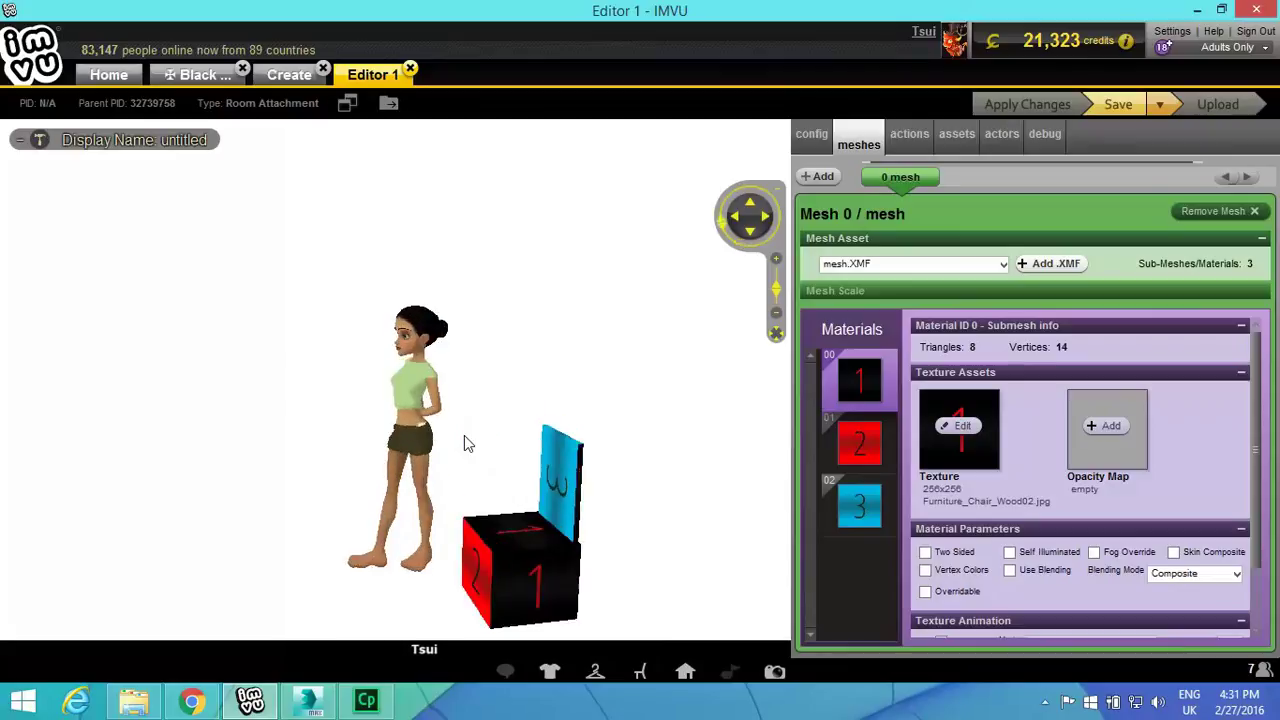
Step: Examine the imported chair beside the avatar in the preview from the front and side at different zoom levels
scroll(466, 437, down, 4)
drag(510, 443, 666, 411)
scroll(669, 420, up, 3)
scroll(629, 463, down, 6)
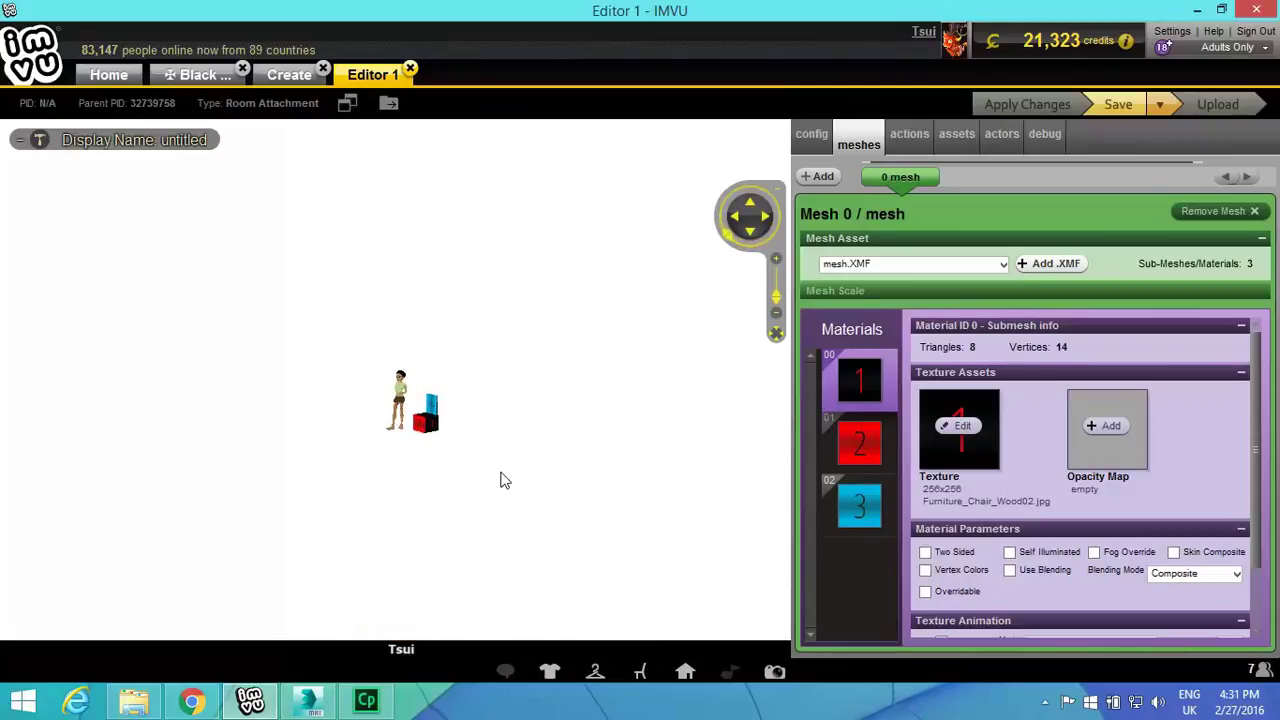
scroll(515, 450, up, 3)
scroll(509, 443, down, 2)
scroll(530, 450, down, 1)
drag(548, 458, 594, 451)
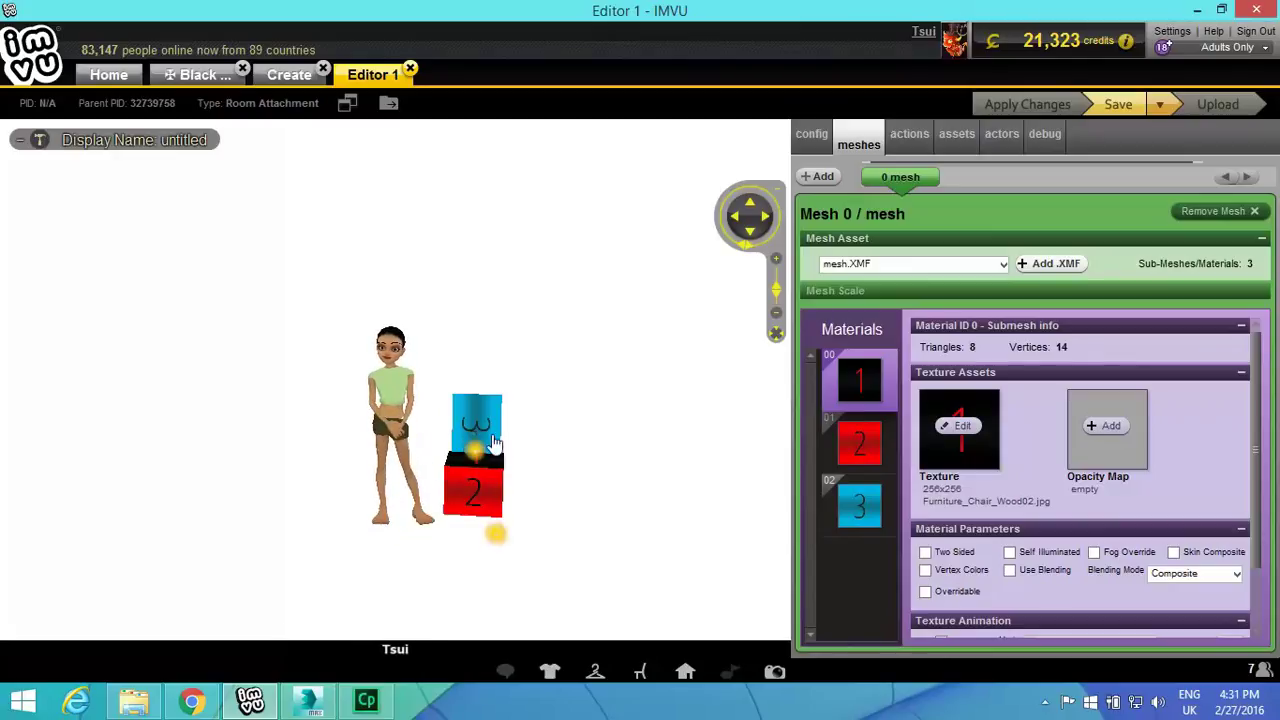
drag(620, 435, 531, 434)
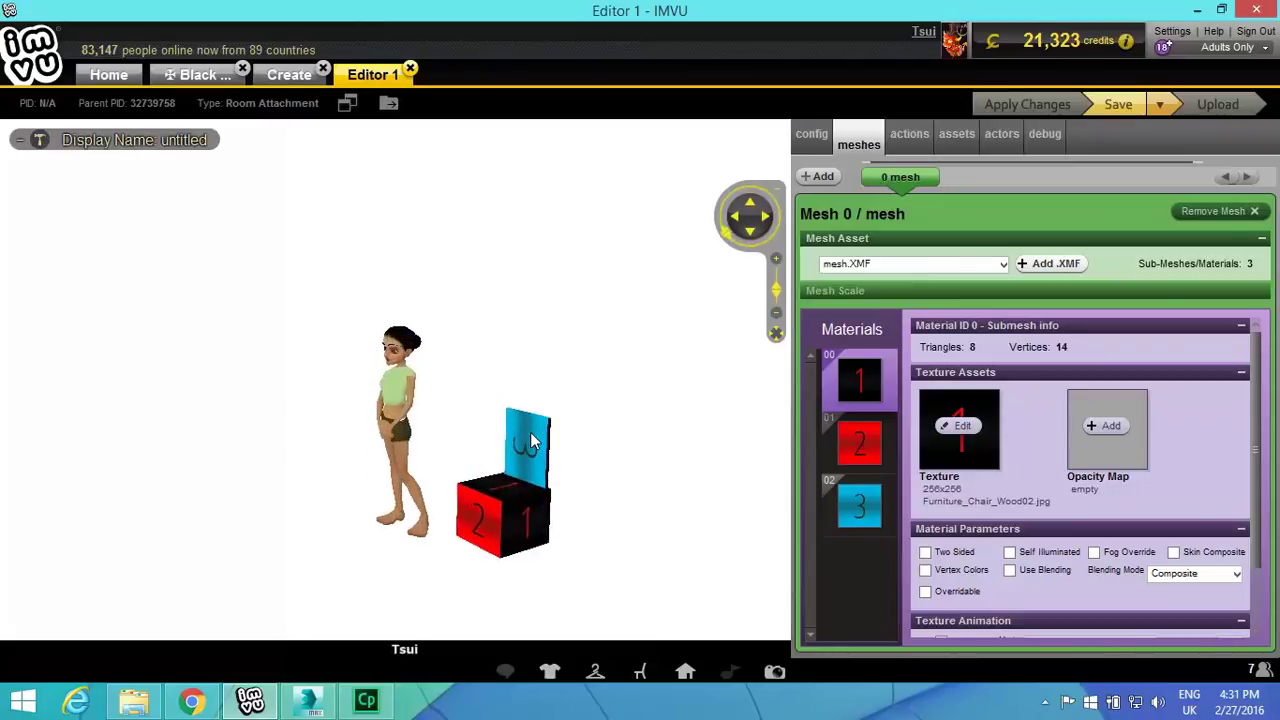
Step: Seat the avatar on the chair in the preview and check the sitting pose from the side
click(505, 478)
mouse_move(499, 499)
mouse_down()
mouse_move(692, 533)
mouse_move(641, 489)
mouse_move(534, 502)
mouse_move(453, 482)
mouse_move(466, 517)
mouse_up()
scroll(466, 517, down, 2)
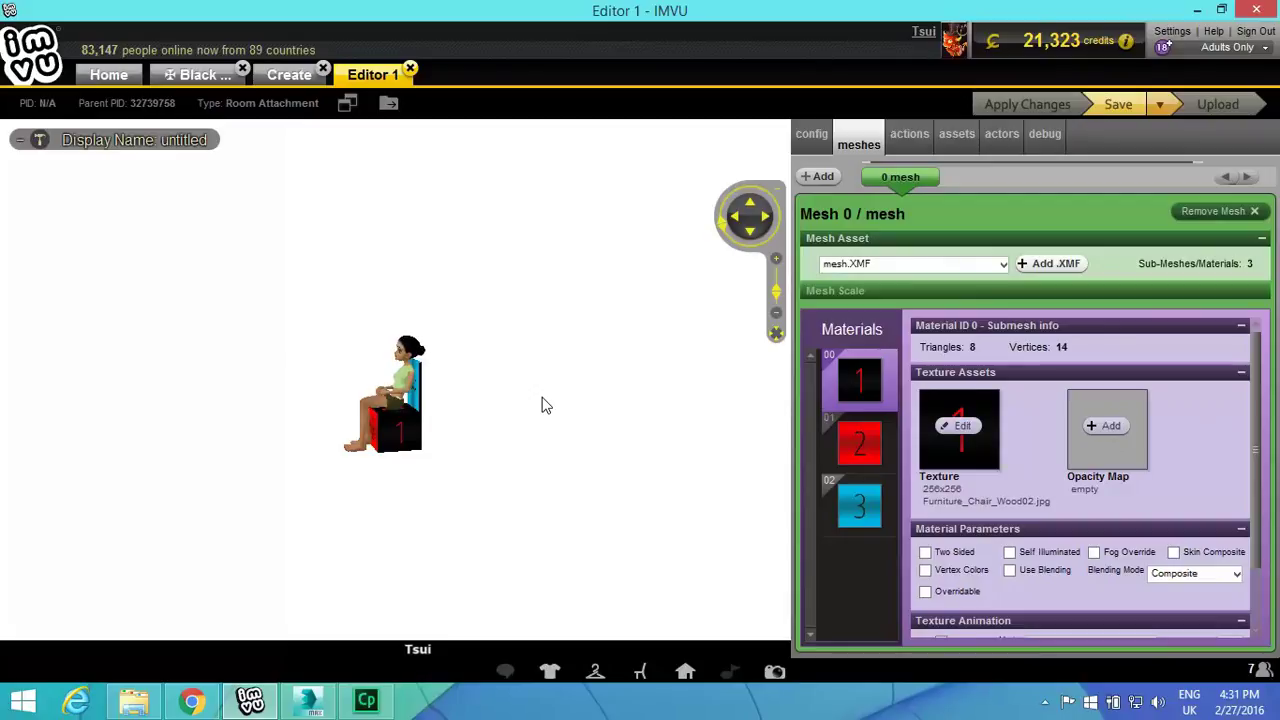
Step: Switch to 3ds Max and move the Pitcher01.Standing node farther in front of the chair, to a Y position of about -765 m
click(316, 706)
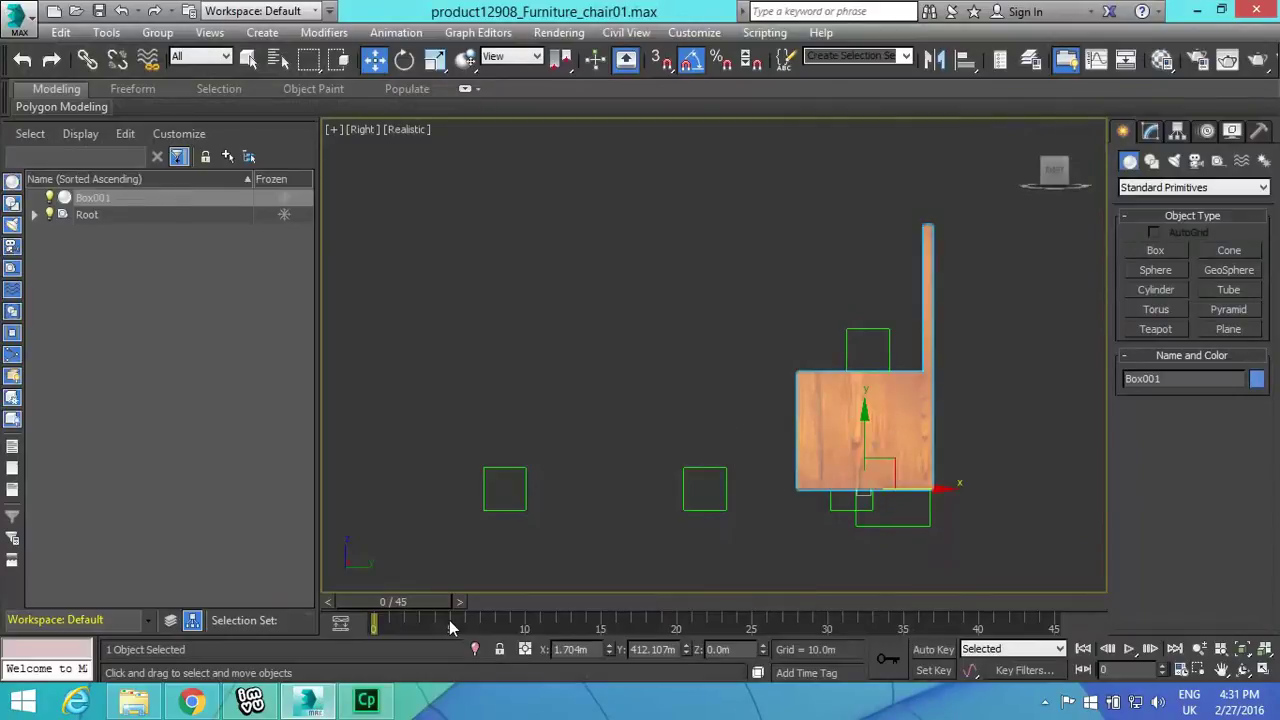
click(525, 480)
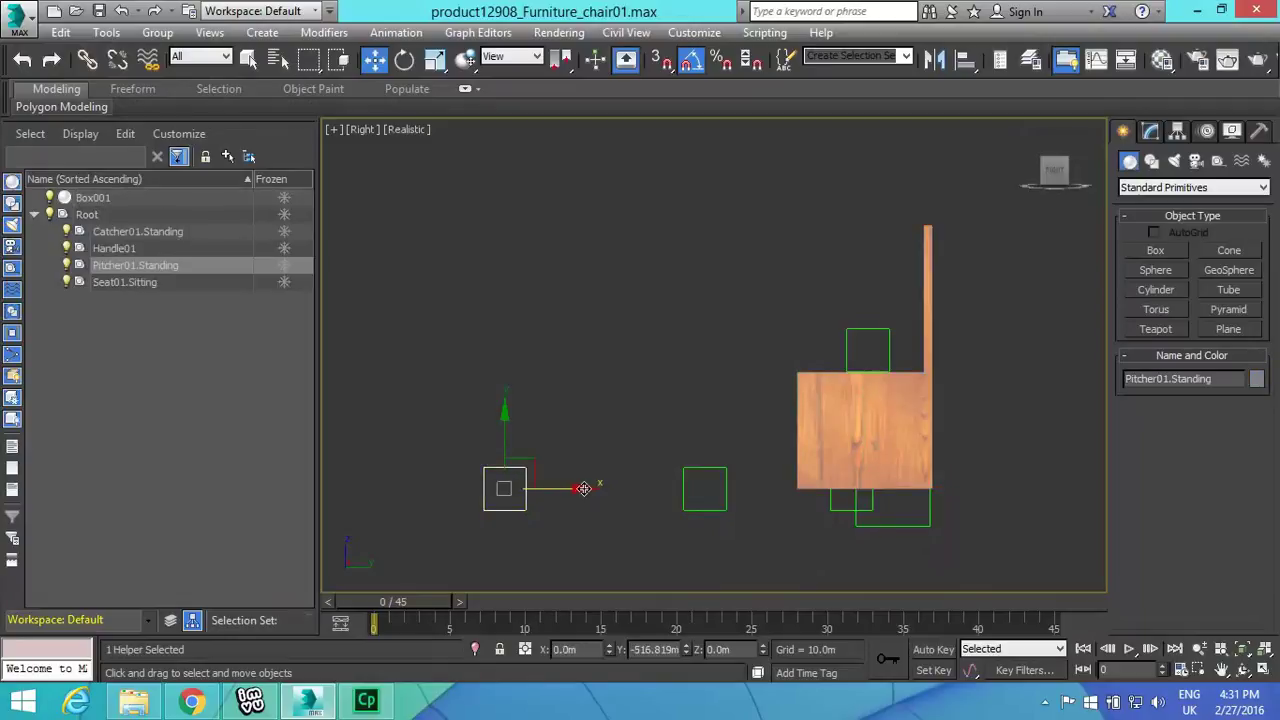
drag(582, 490, 486, 489)
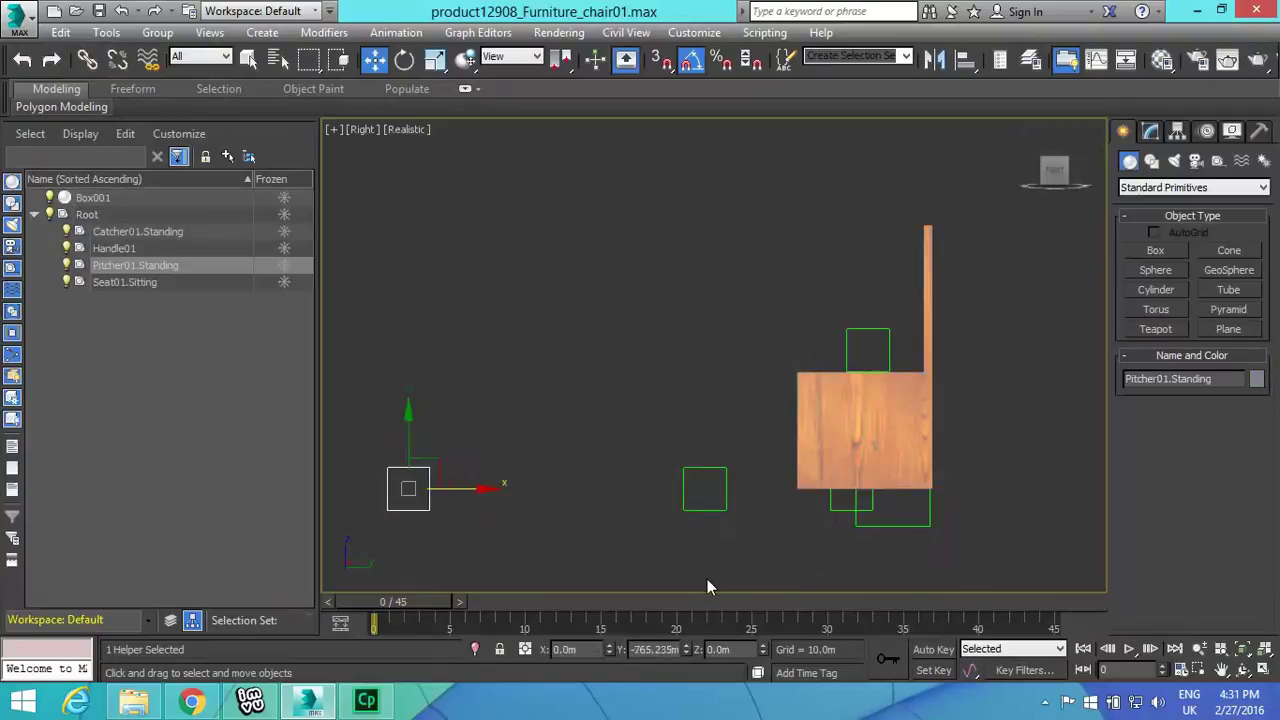
Step: Move the Catcher01.Standing node away from the chair along X, to a position of about -393 m
click(1046, 174)
click(1068, 176)
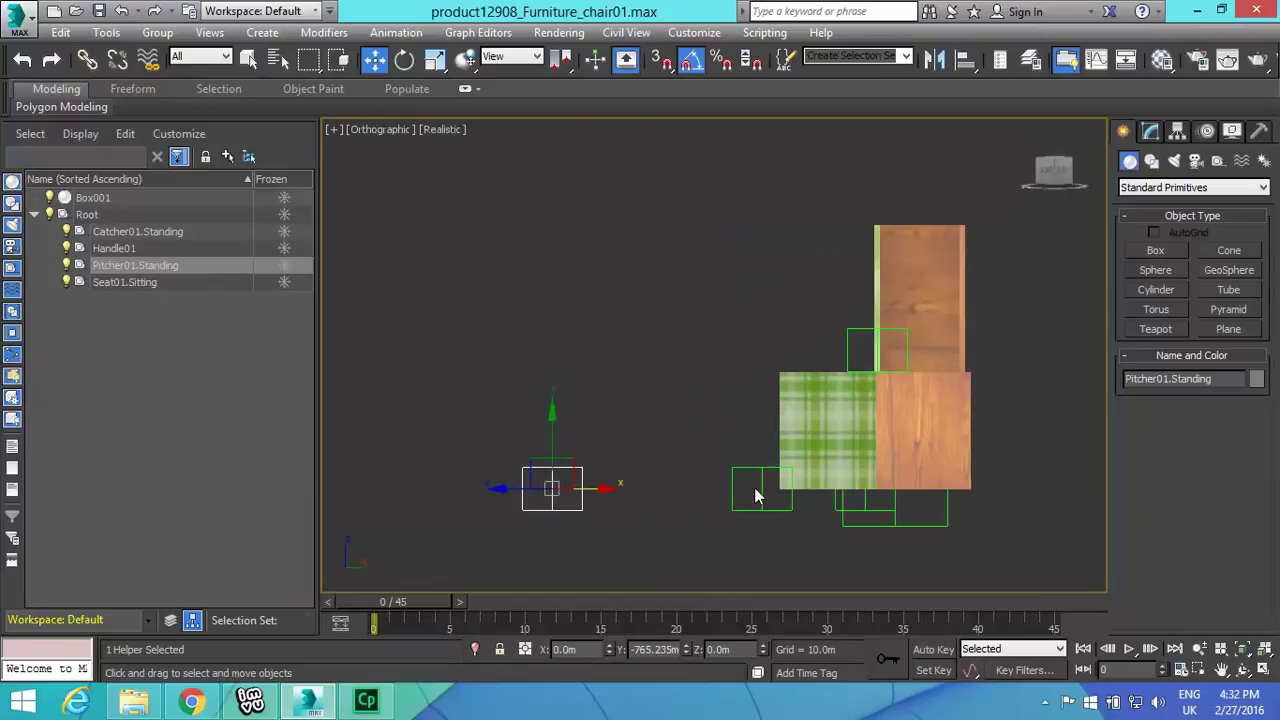
click(758, 489)
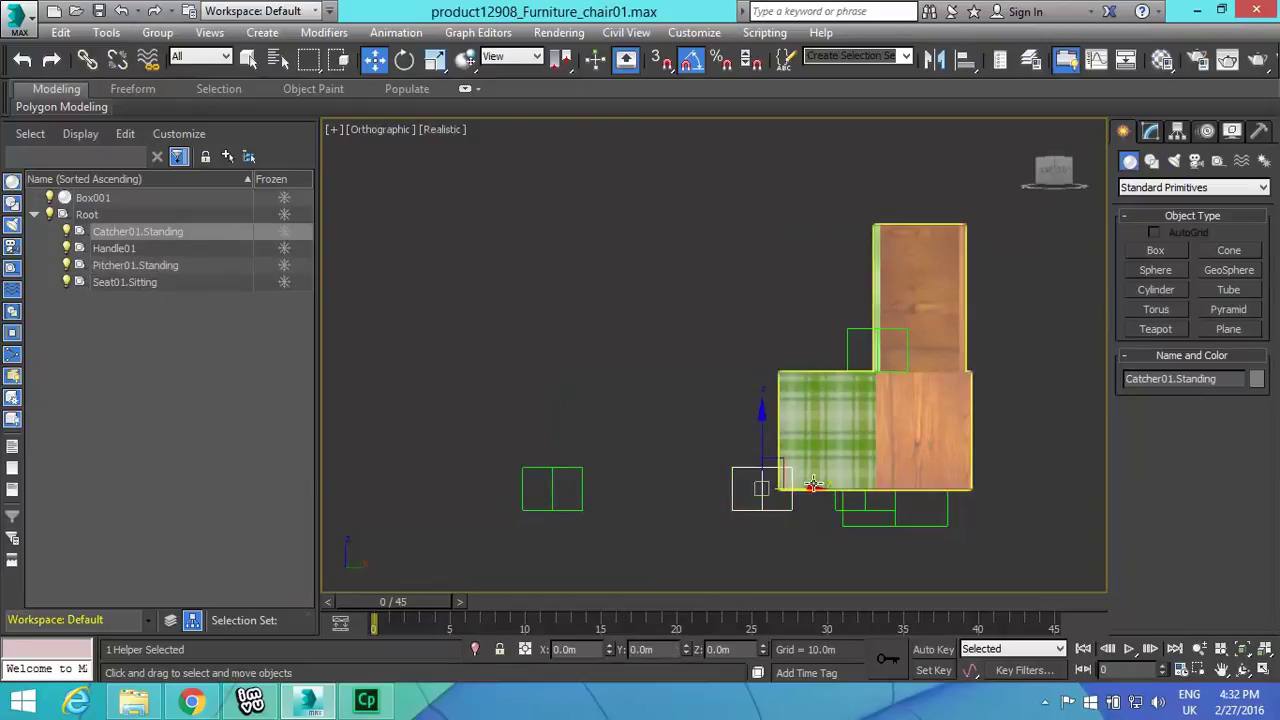
drag(812, 489, 704, 448)
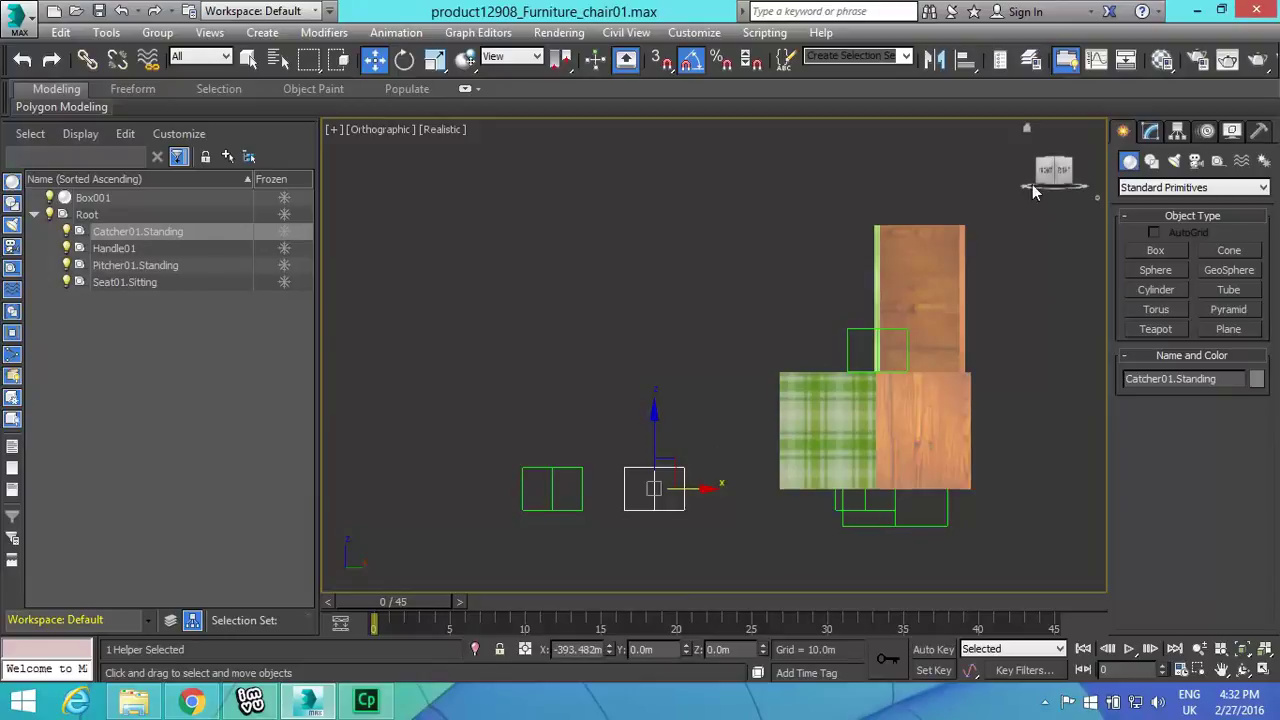
Step: Raise the Seat01.Sitting node in the Right view to just above the chair's seat, at a Z height of about 337 m
click(1063, 170)
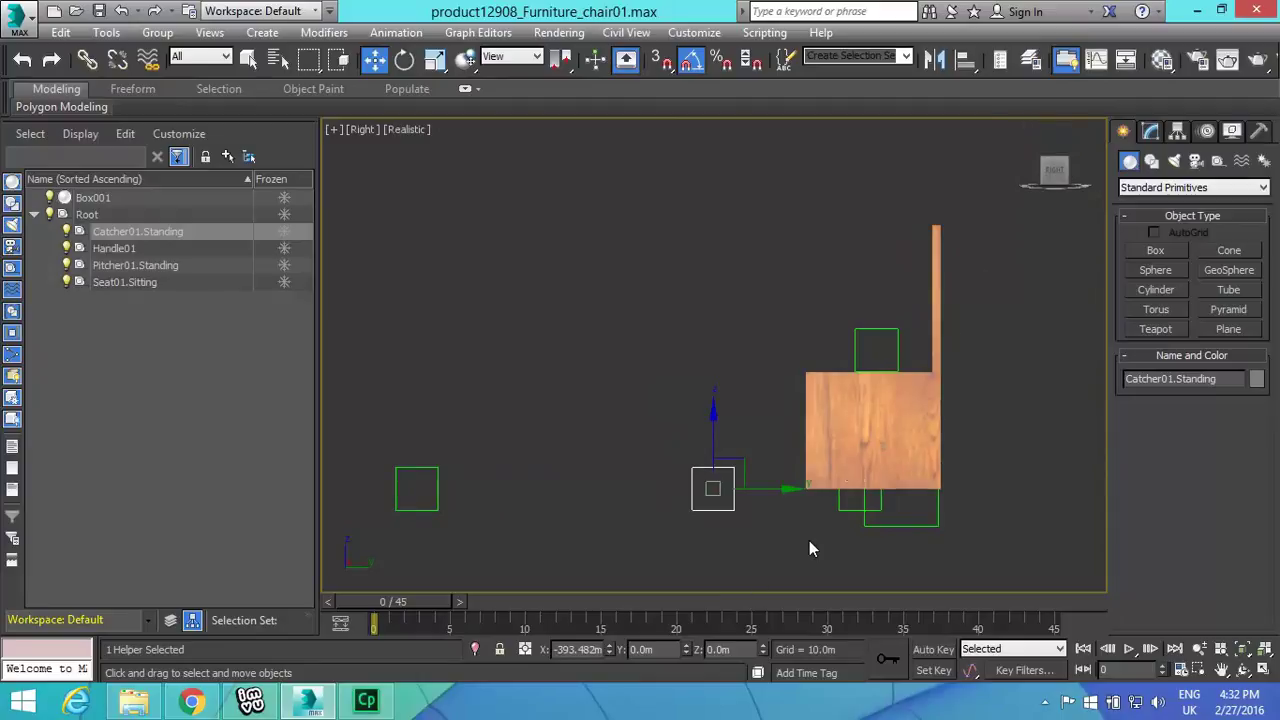
click(839, 504)
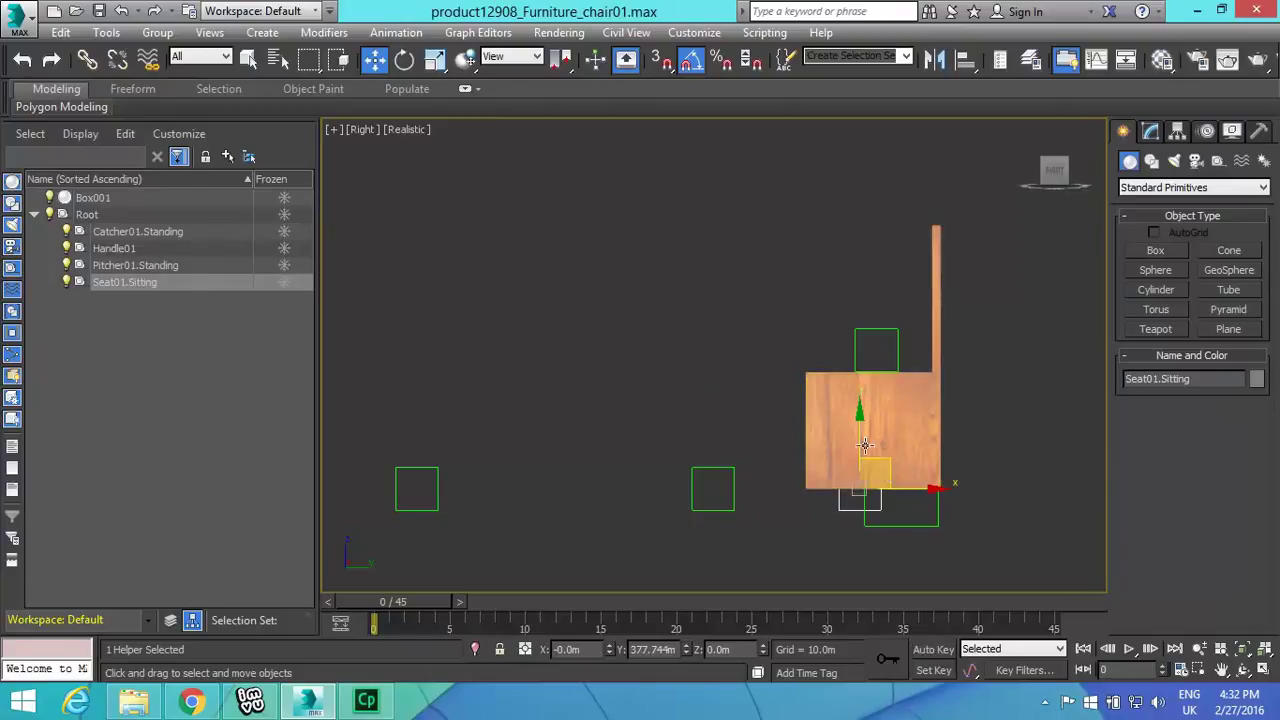
drag(859, 418, 838, 289)
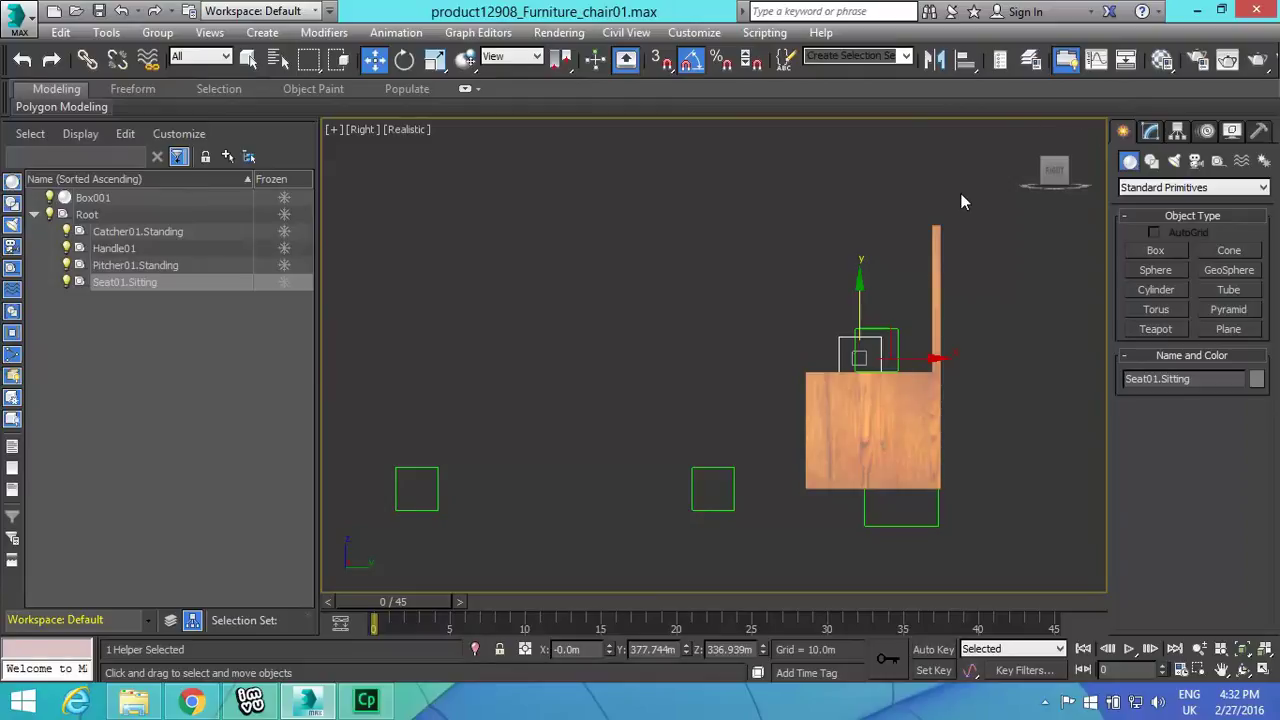
Step: Export the Root skeleton with all its nodes as a Cal3D Skeleton File, replacing Skel.XSF in the imvu project folder
click(863, 522)
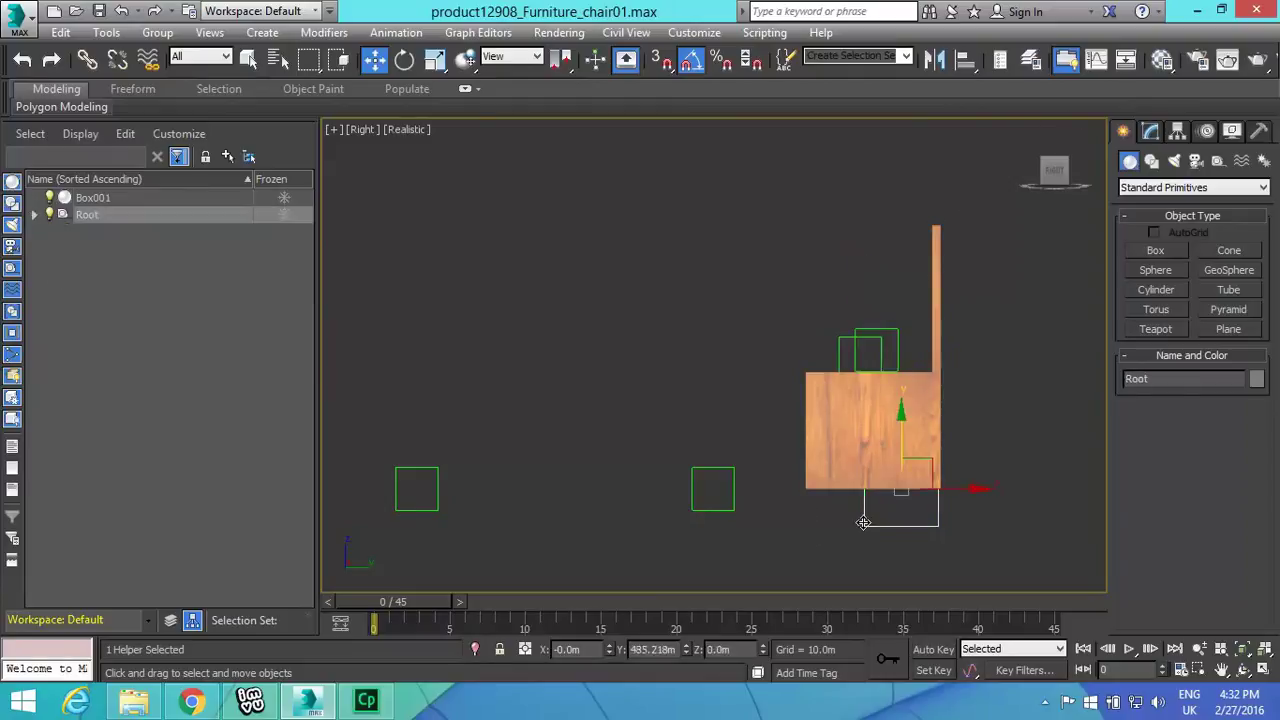
click(20, 20)
mouse_move(68, 274)
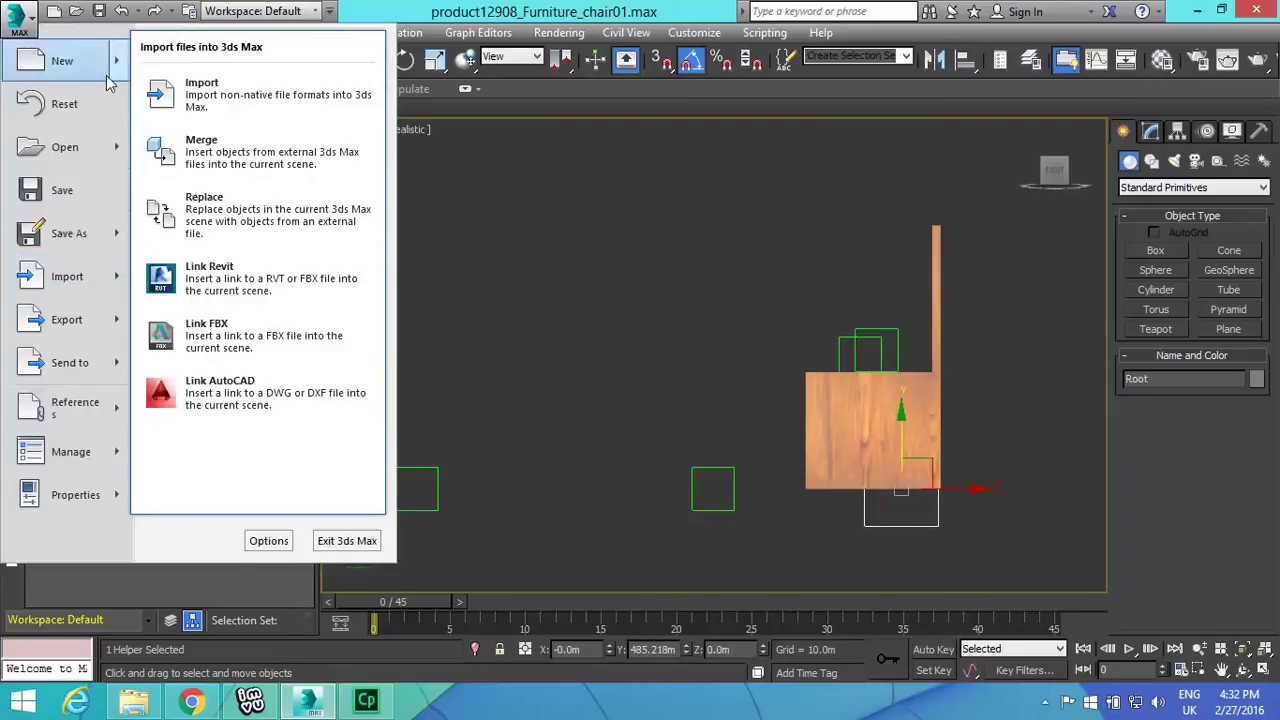
click(57, 322)
click(399, 408)
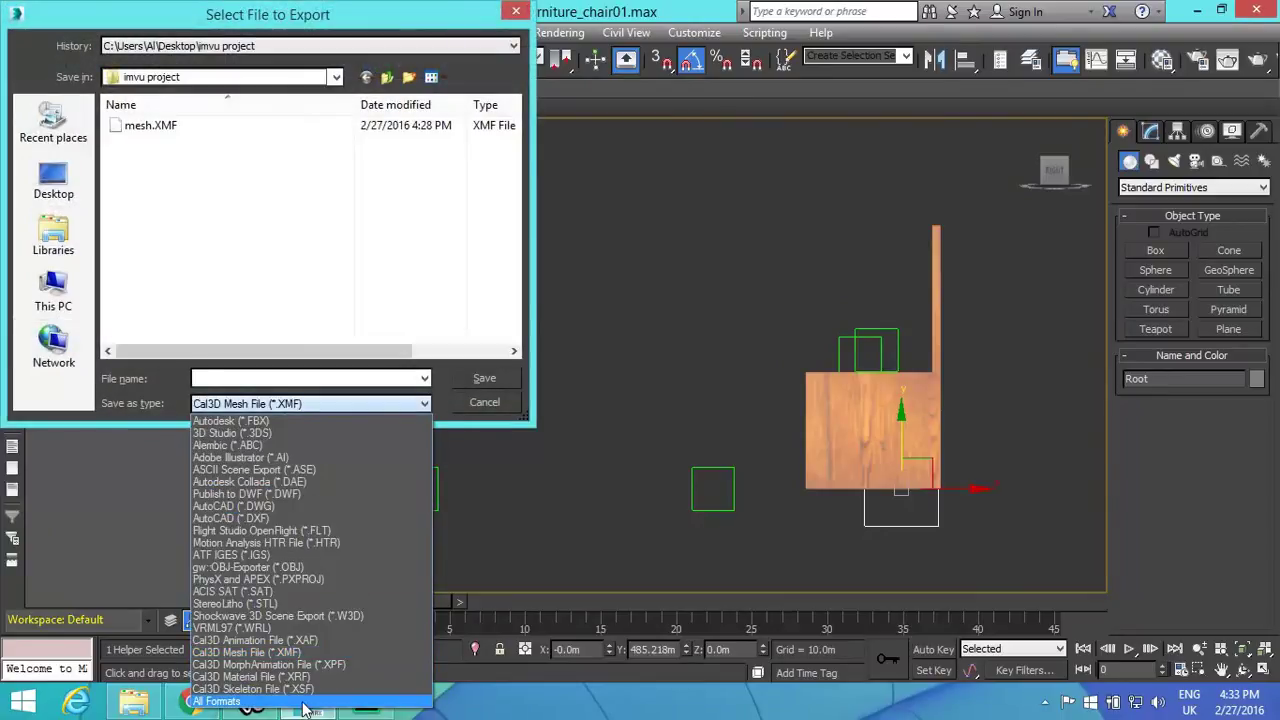
click(313, 689)
mouse_move(310, 700)
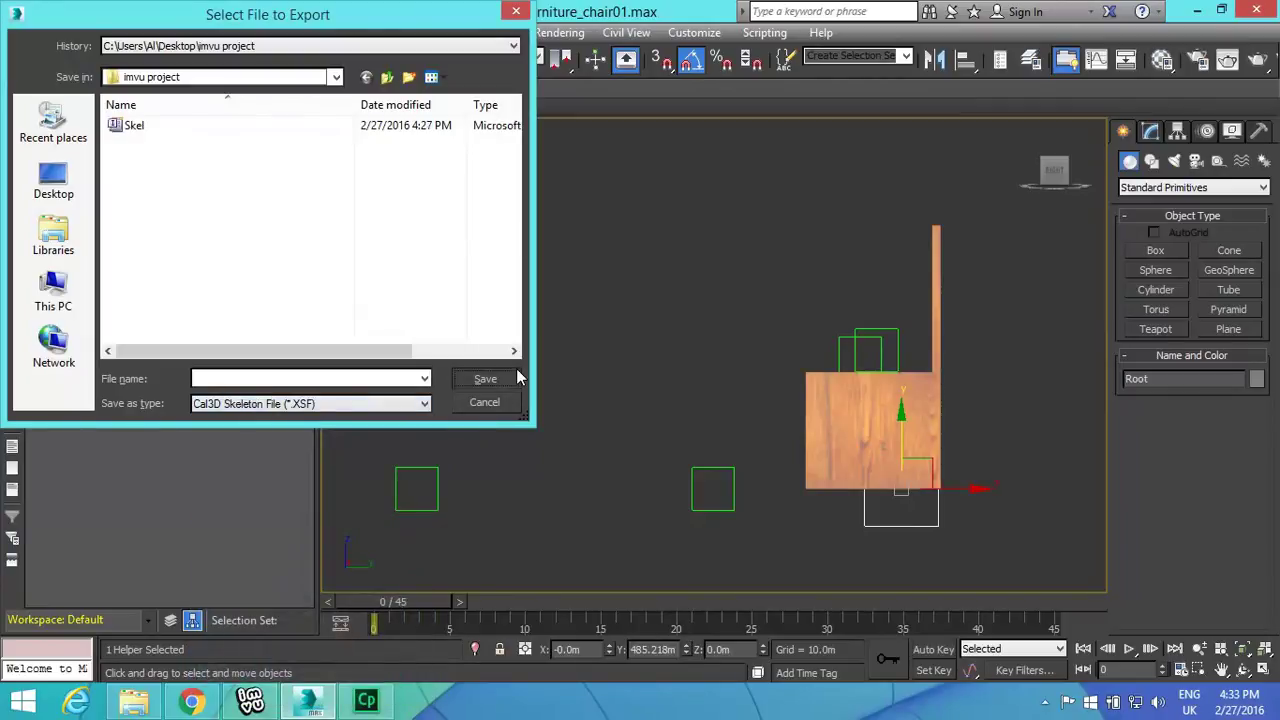
click(133, 126)
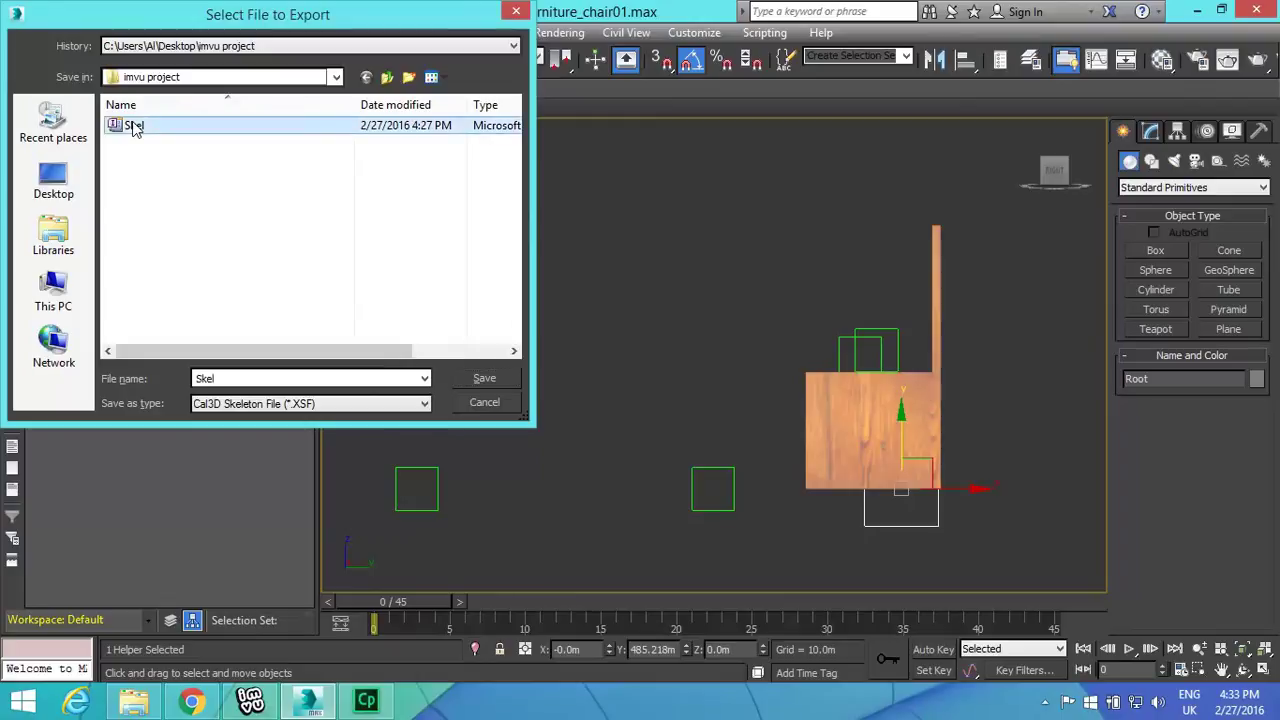
click(499, 377)
click(694, 424)
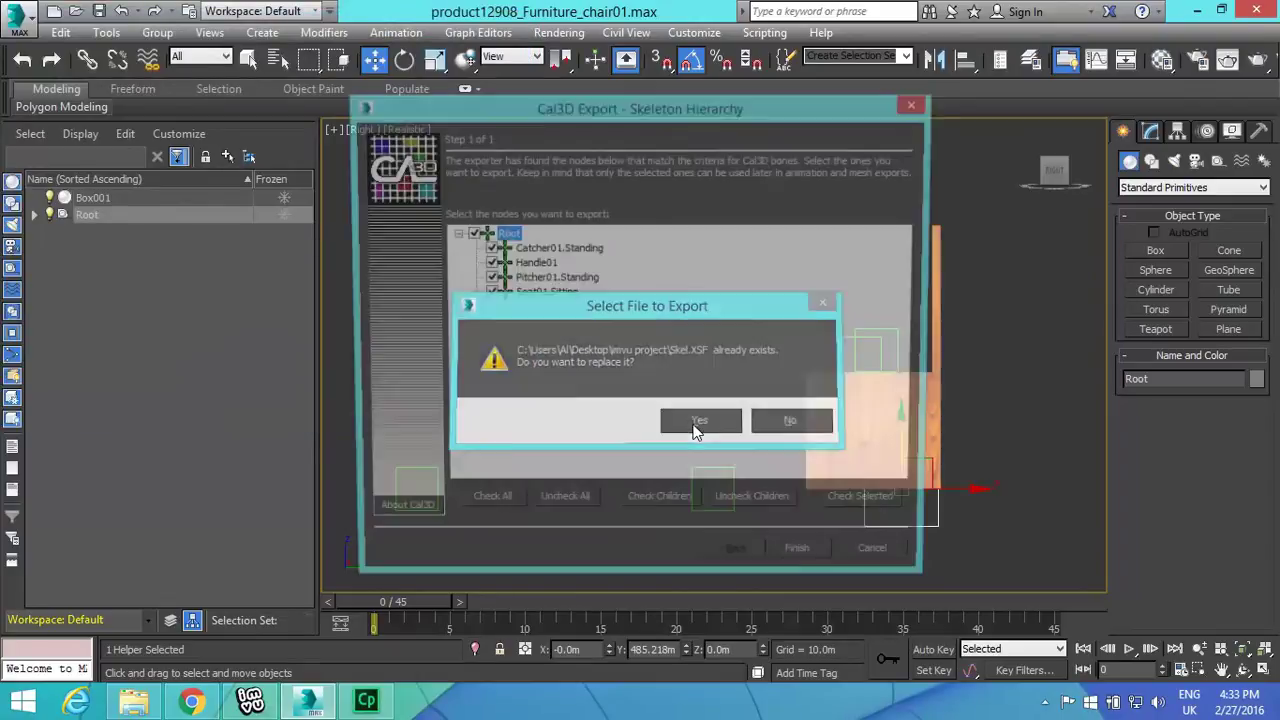
click(822, 565)
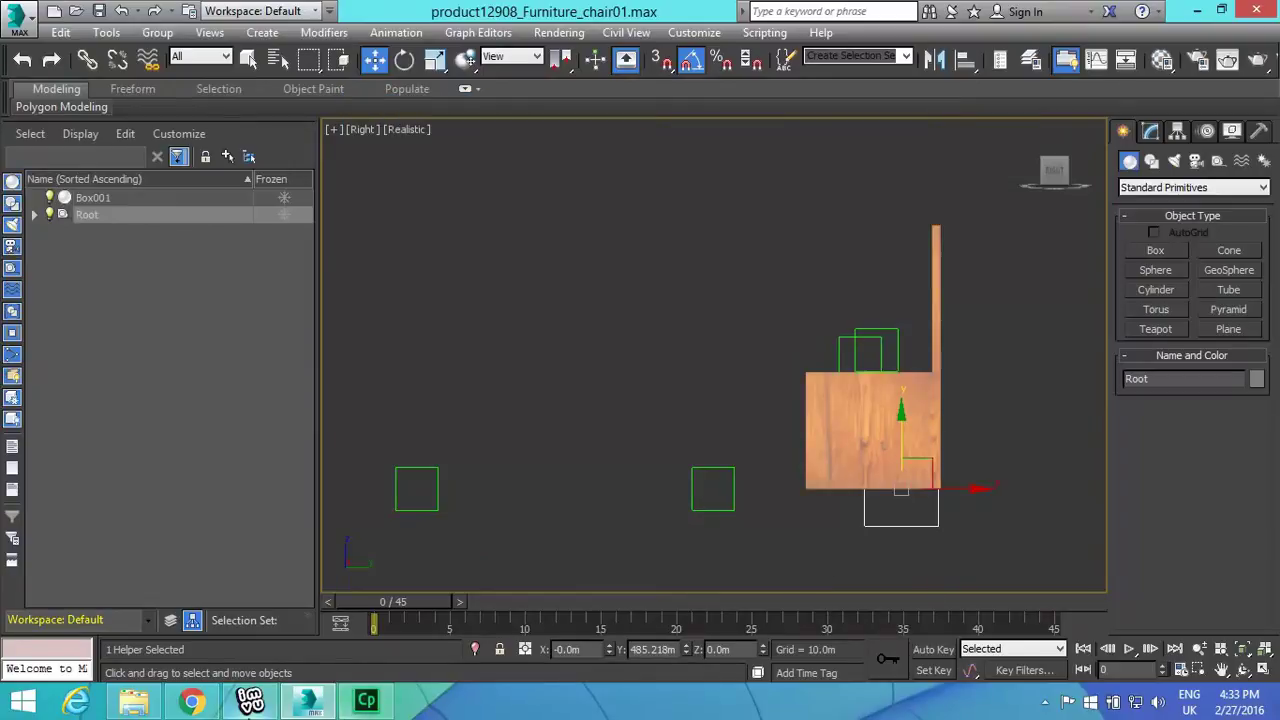
Step: Switch to IMVU, move the avatar off the chair, and reload the re-exported Skel file as the product's skeleton
click(252, 702)
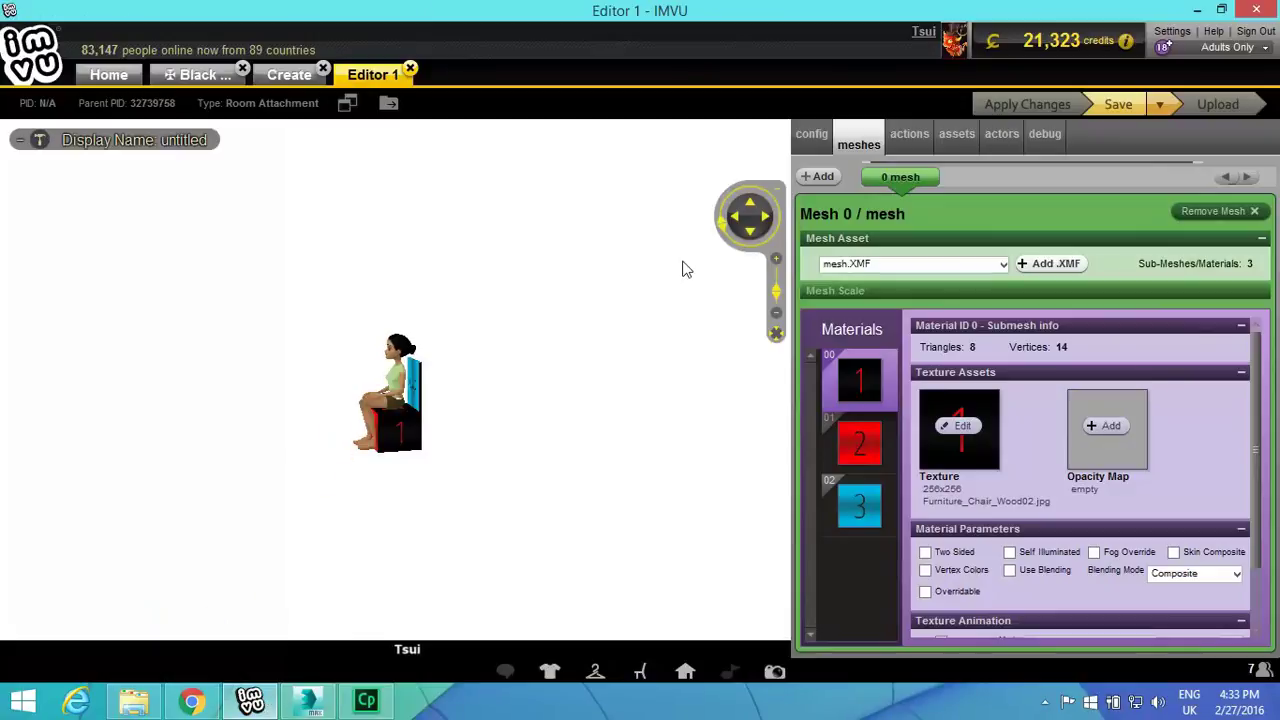
click(811, 140)
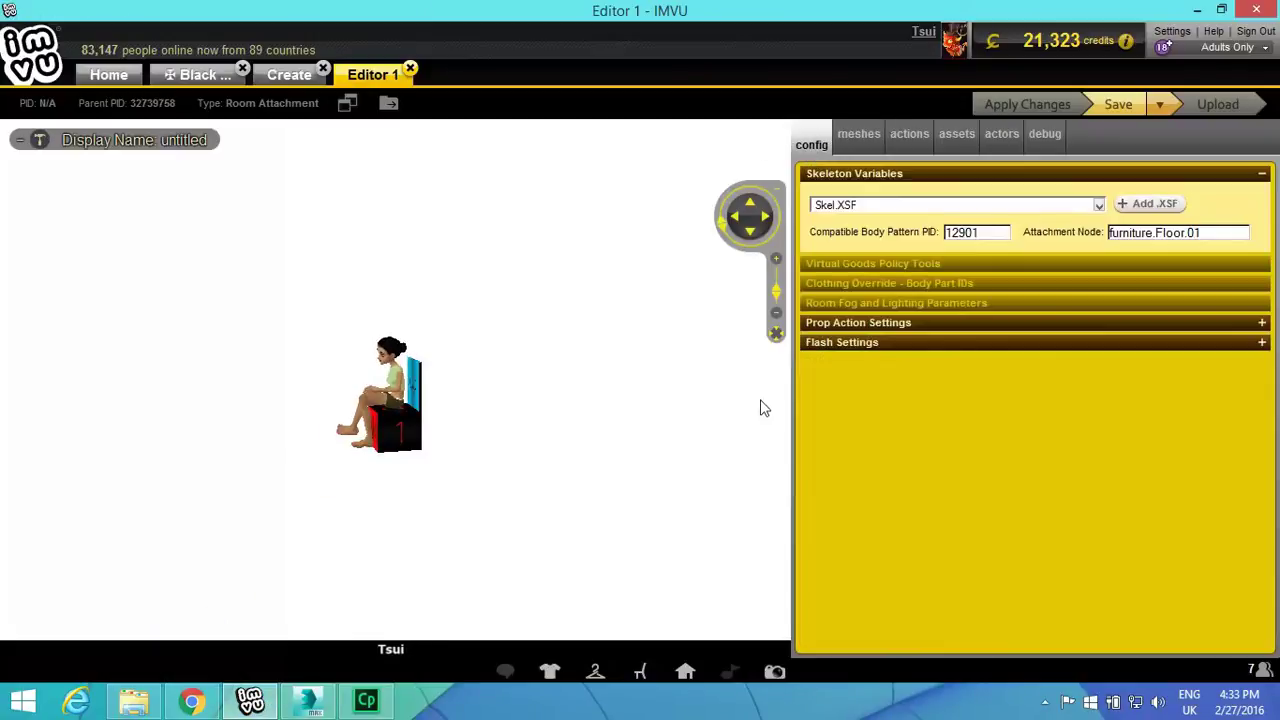
click(234, 410)
click(1152, 203)
click(296, 152)
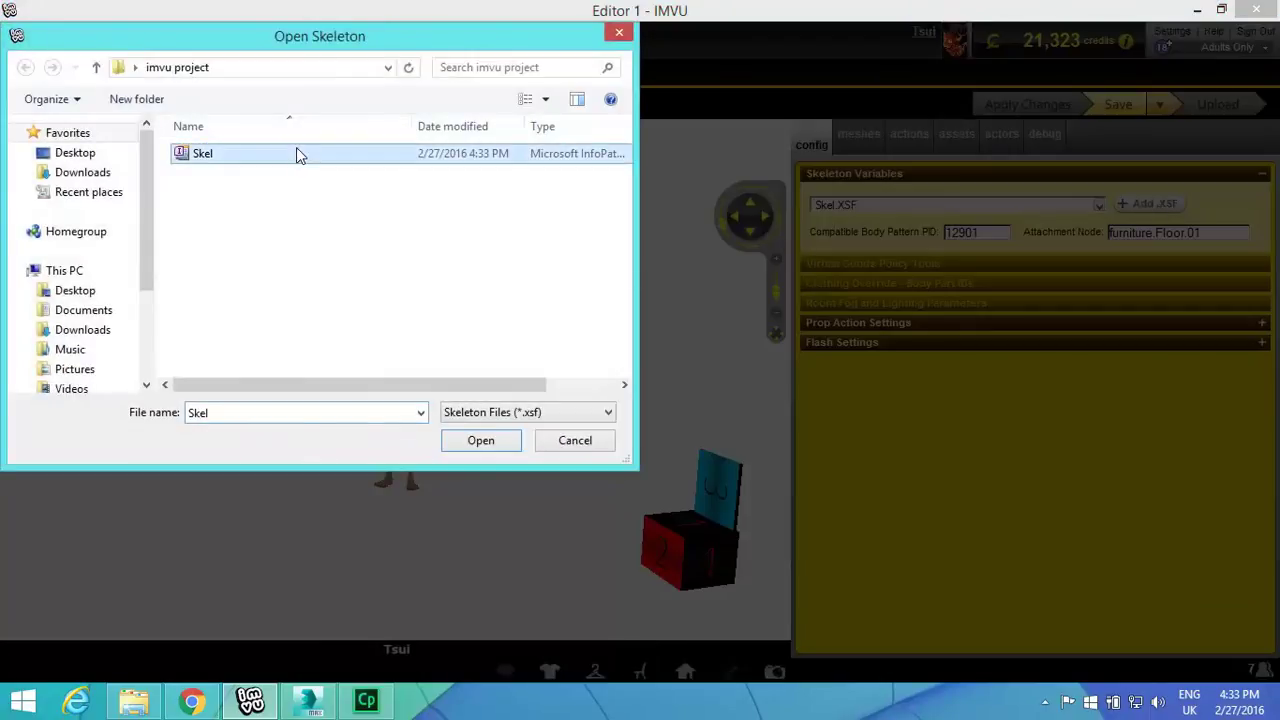
click(480, 441)
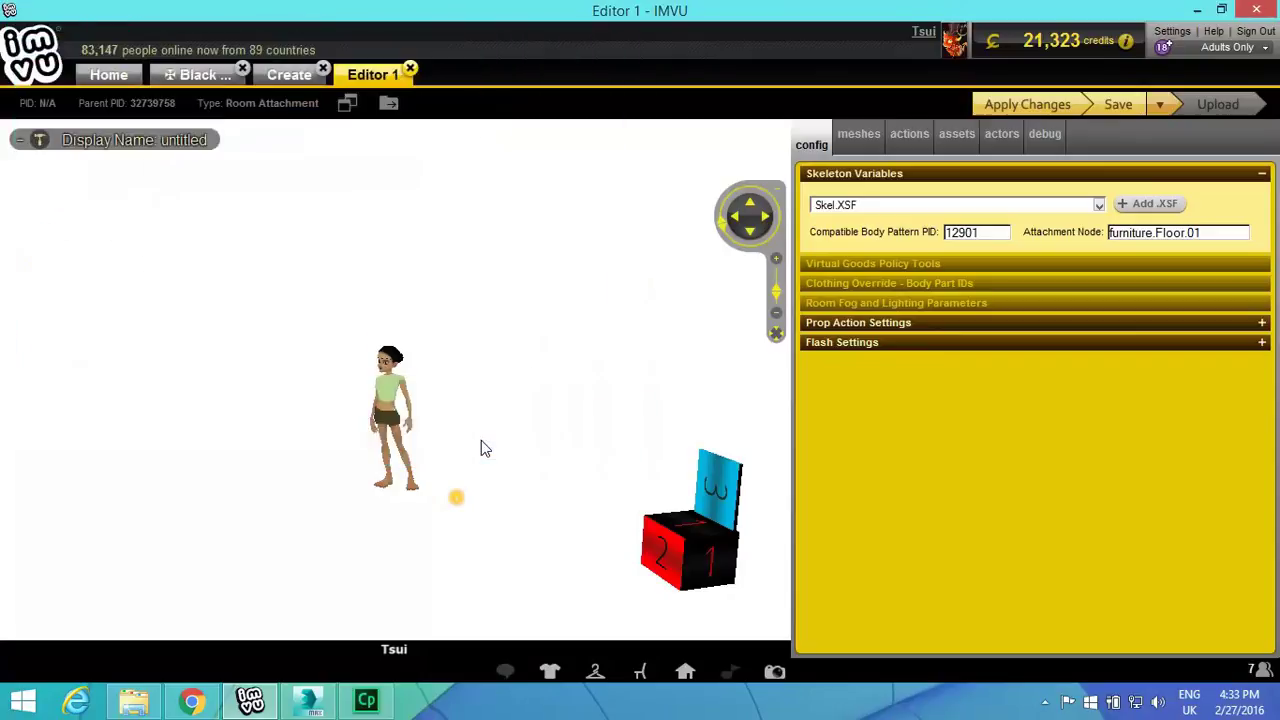
Step: Apply the skeleton change to the product and seat the avatar on the chair to check its sitting height
click(1006, 104)
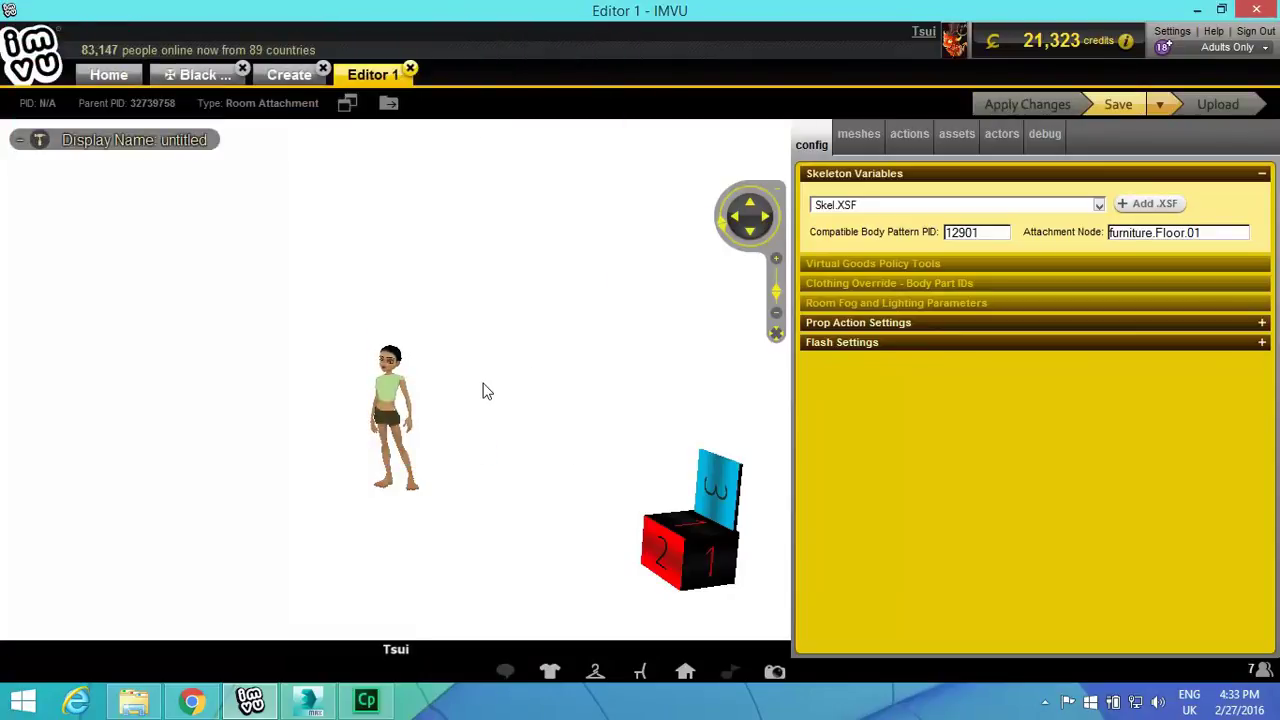
scroll(485, 395, down, 5)
click(479, 422)
scroll(480, 376, up, 2)
scroll(480, 383, up, 5)
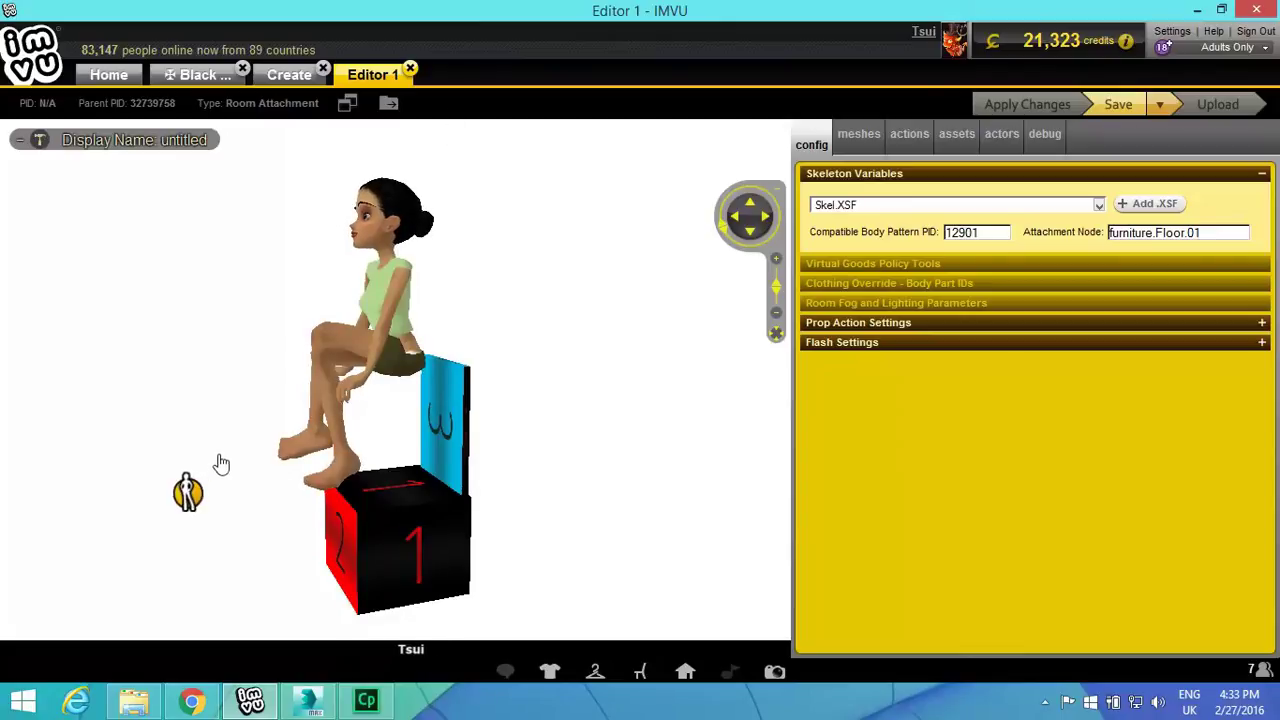
scroll(523, 300, down, 5)
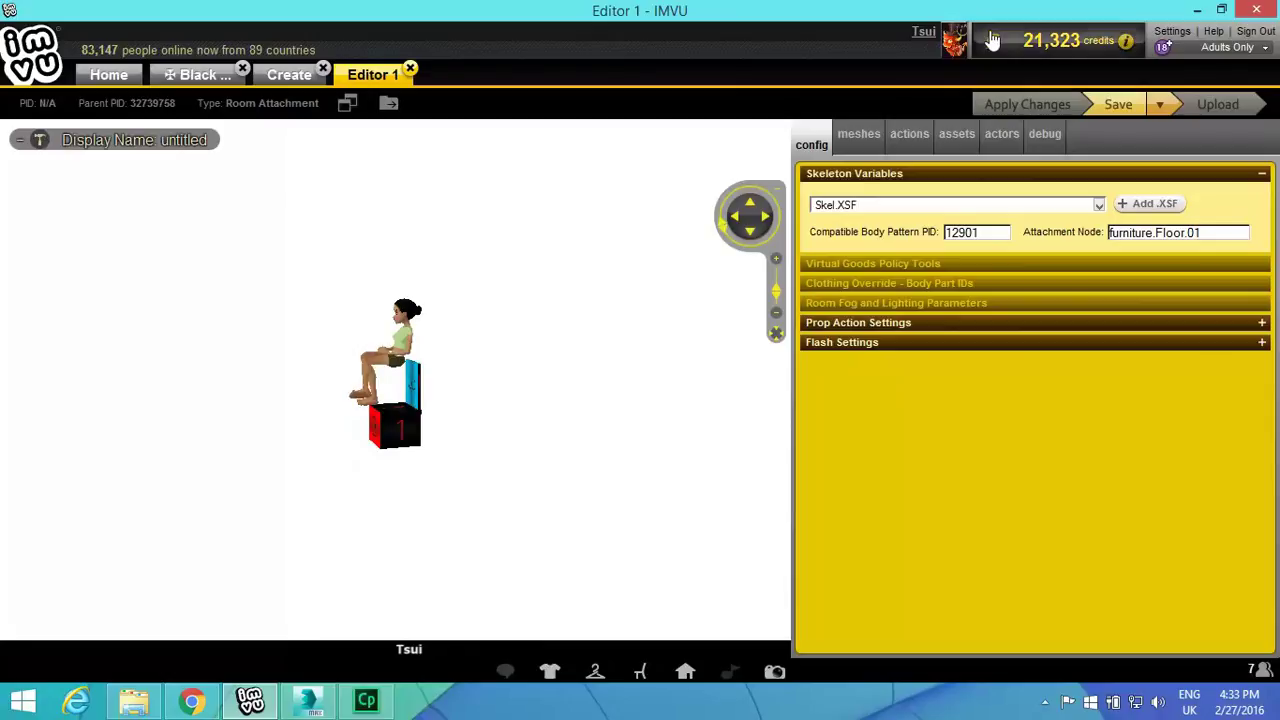
Step: Add a second actor to the scene and place it at the standing spot in front of the chair
click(1001, 140)
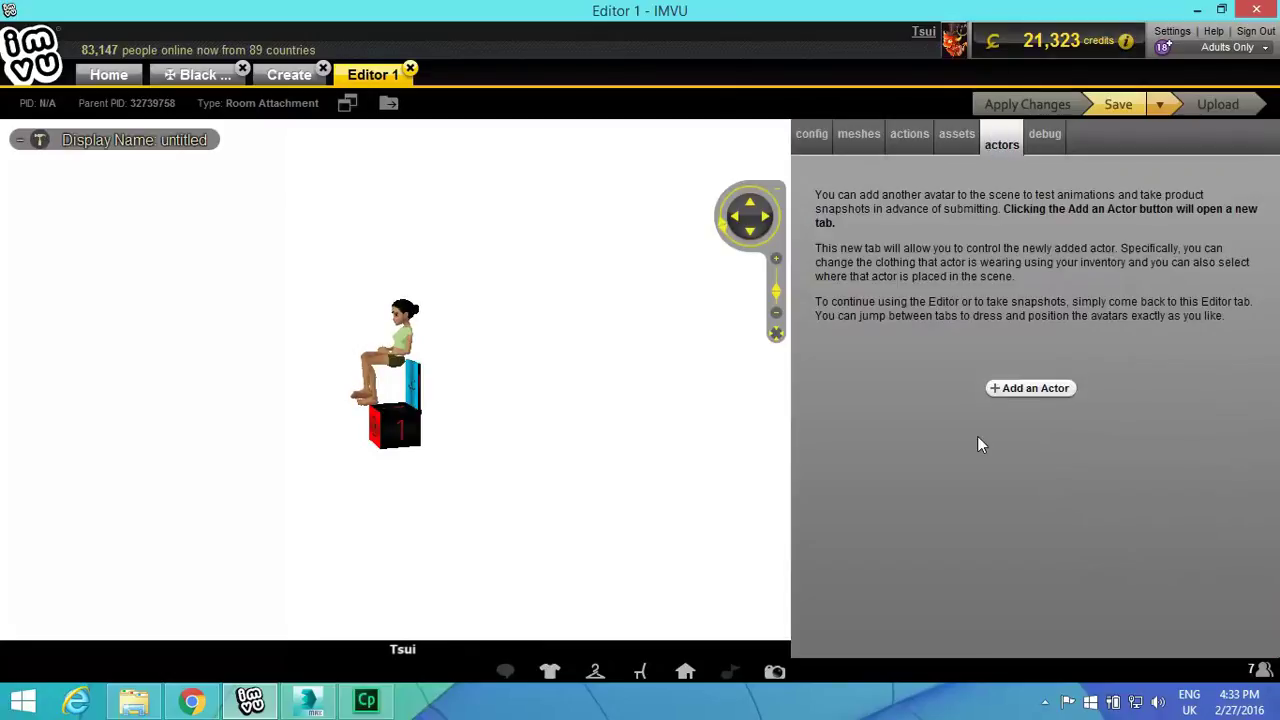
click(1037, 400)
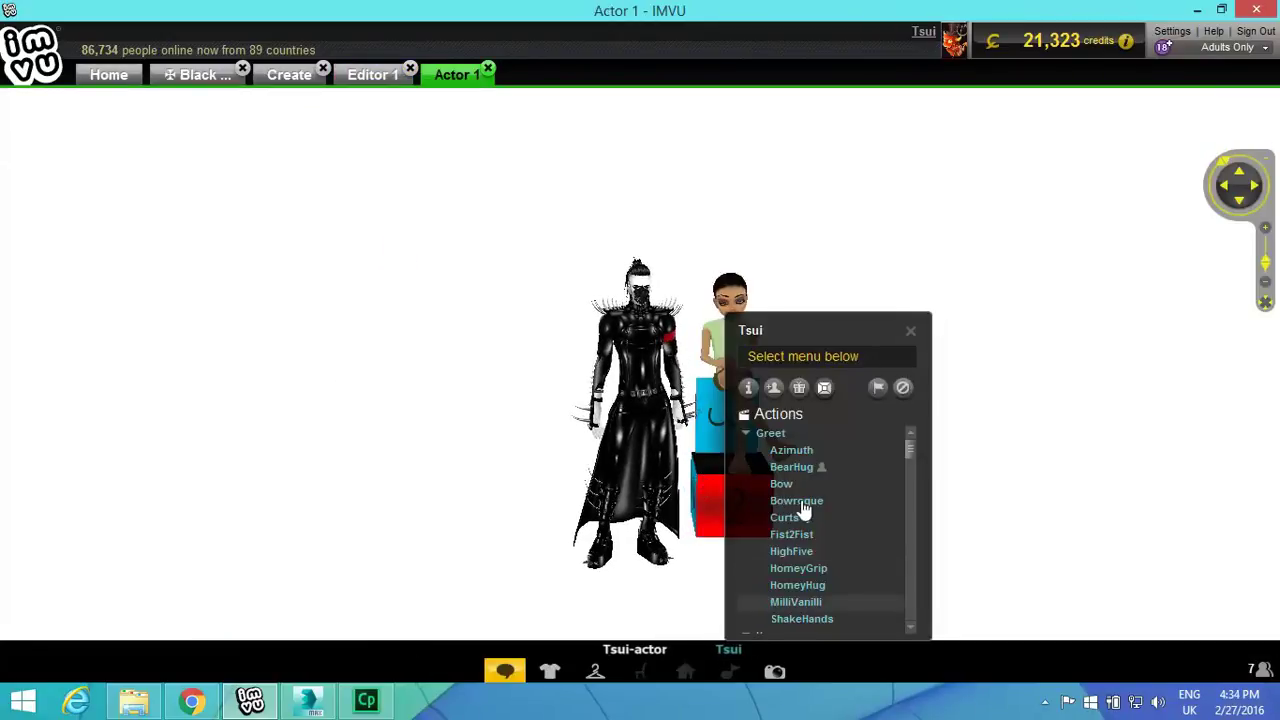
click(826, 567)
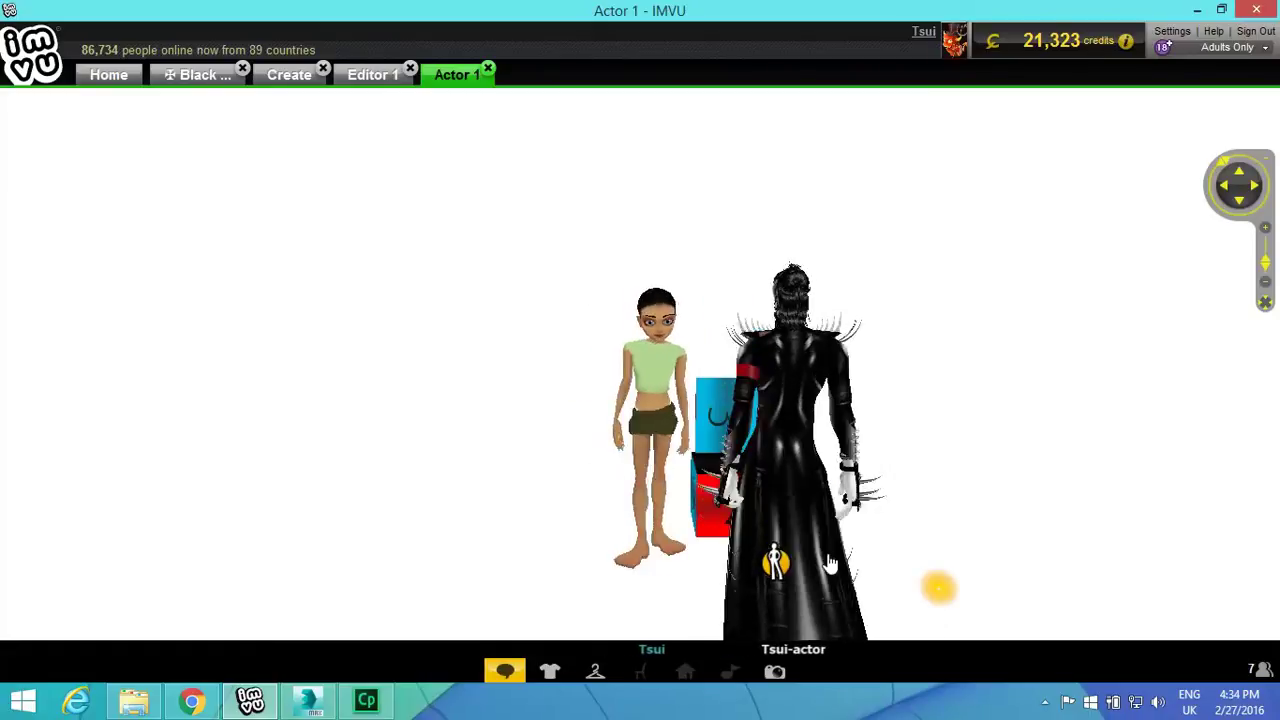
drag(846, 482, 714, 496)
scroll(714, 497, down, 5)
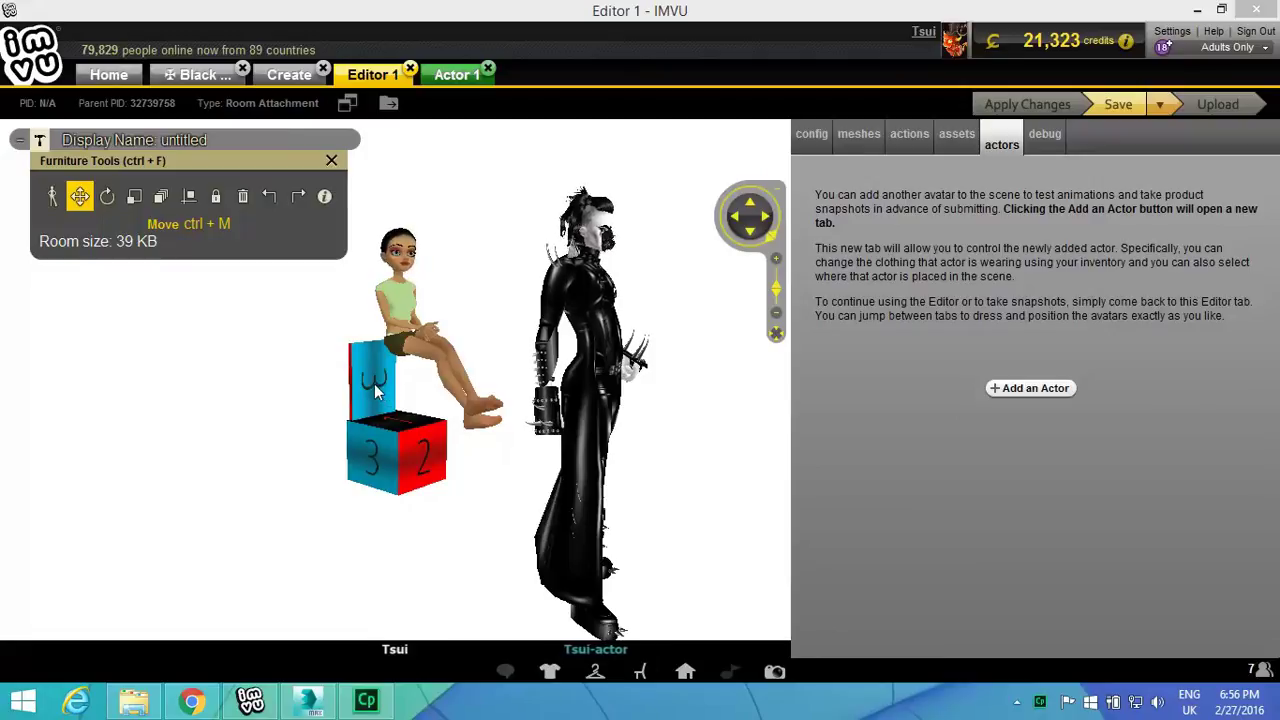
Step: Select the chair with the Move furniture tool
click(428, 462)
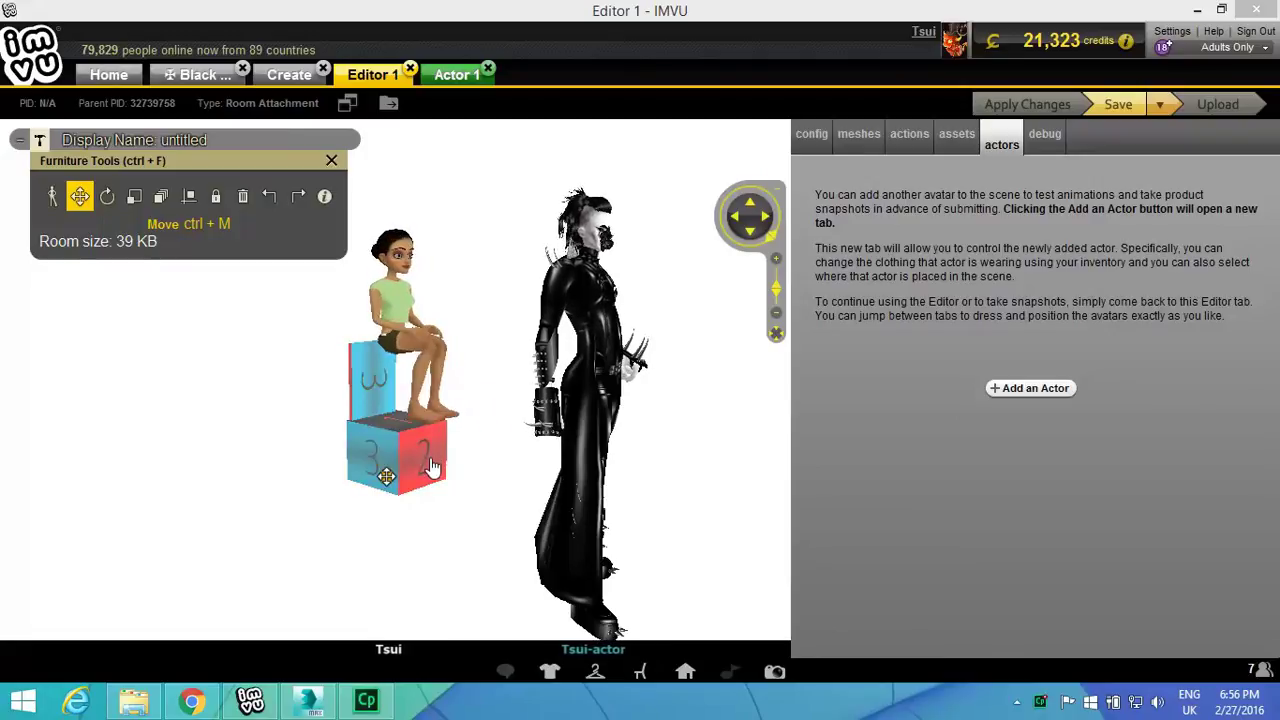